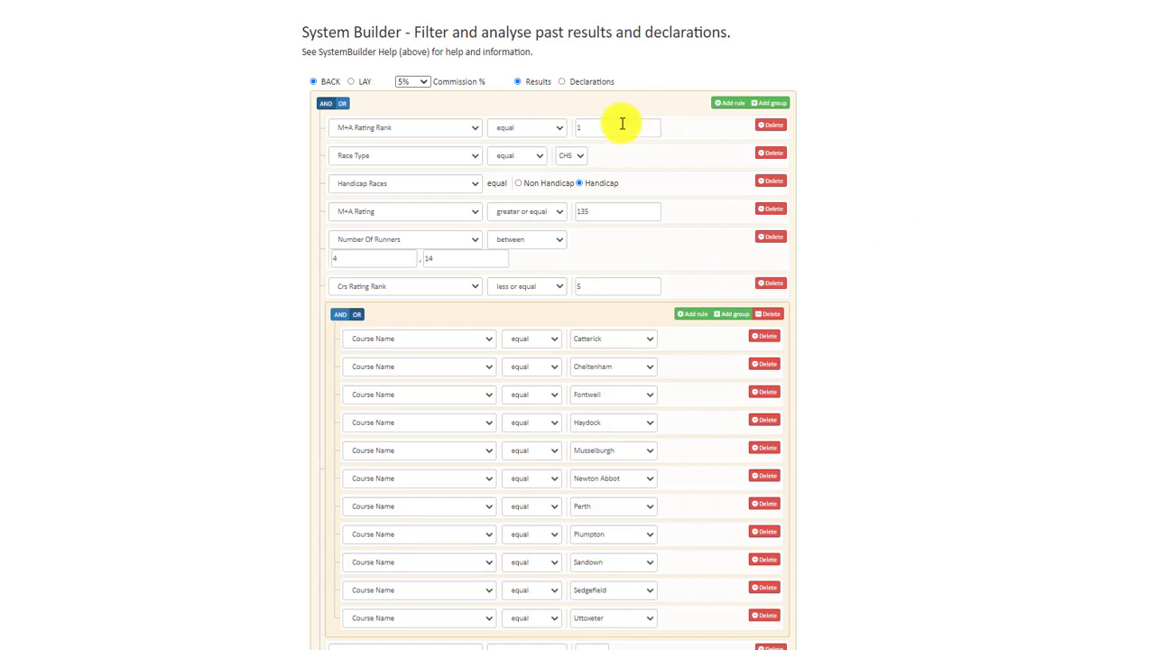
Step: Set the data source to Results, check the loaded Back_TopM+A_HcpChs.txt rules and apply them
left_click(562, 82)
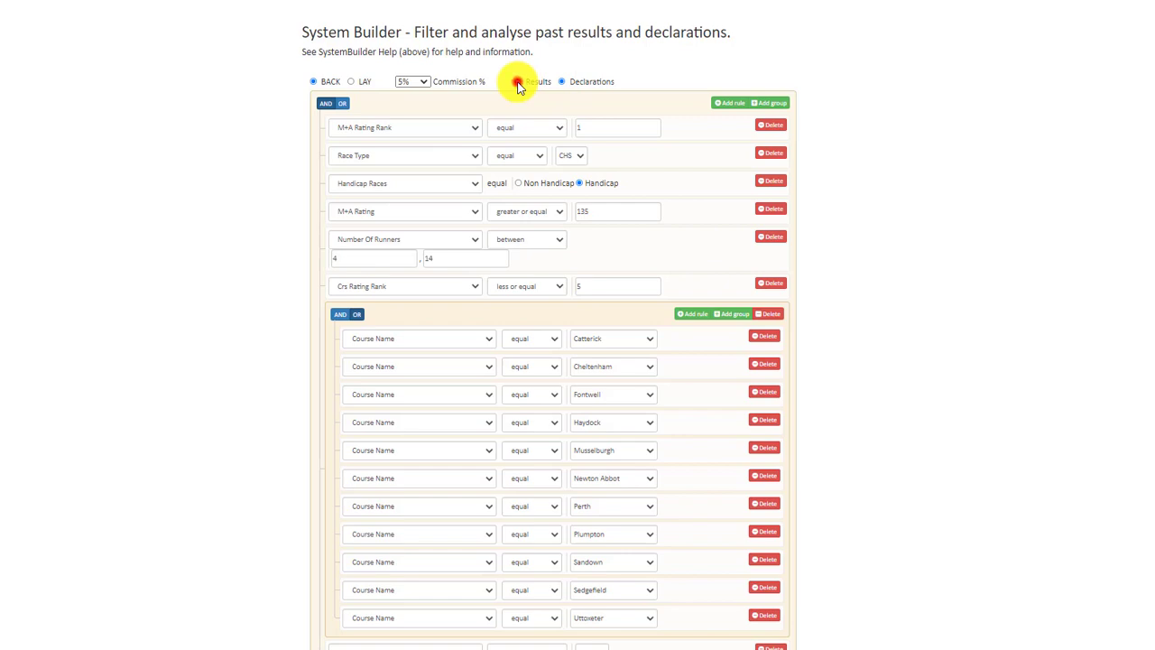
left_click(517, 82)
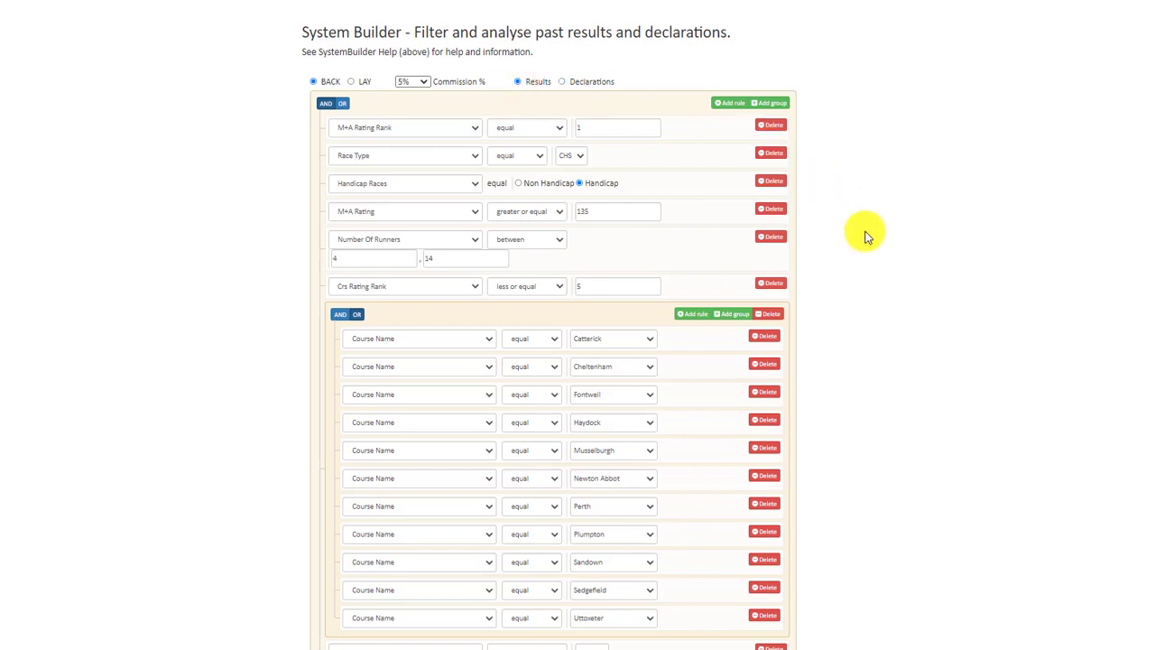
scroll(856, 342, "down", 3)
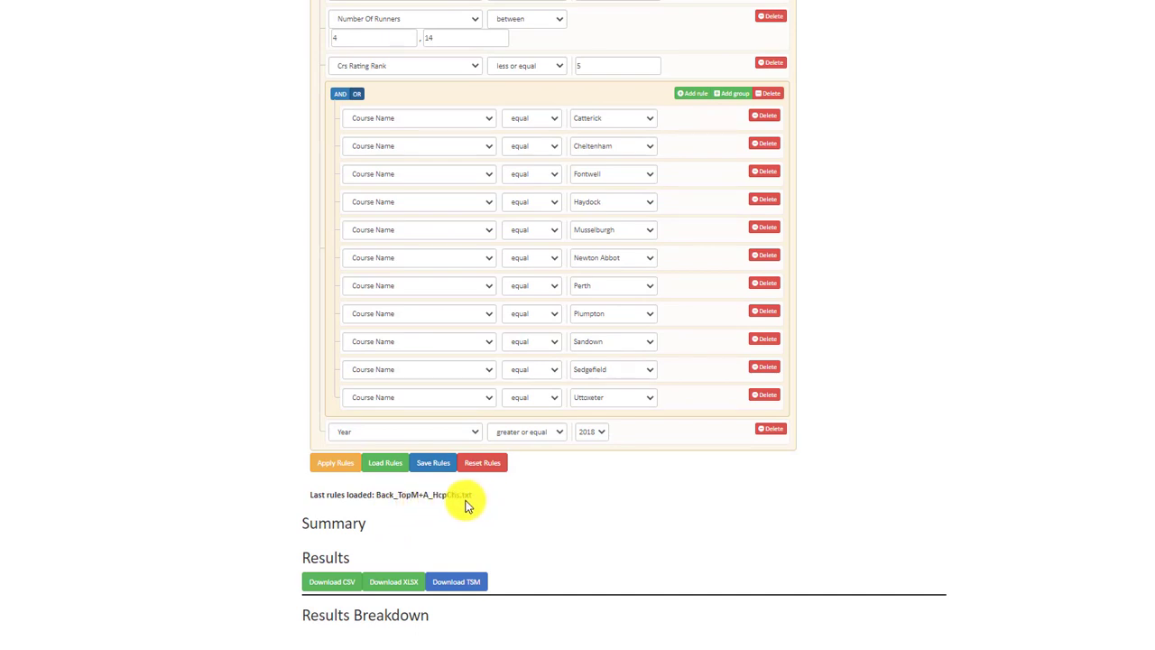
scroll(893, 488, "up", 1)
scroll(894, 485, "up", 2)
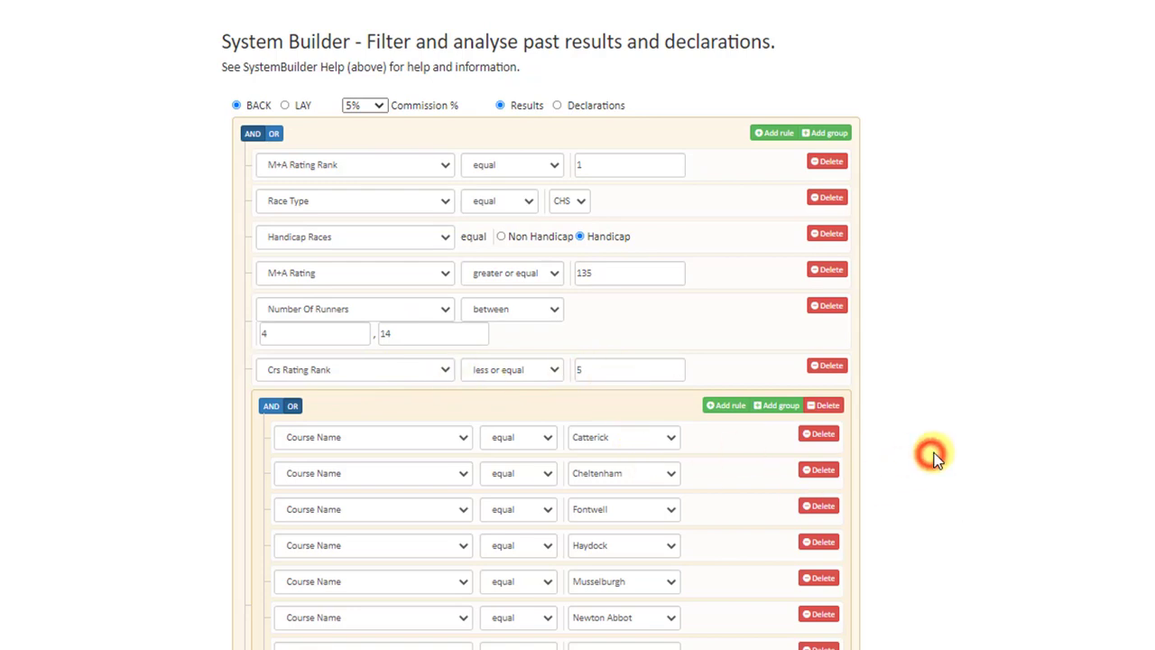
scroll(937, 458, "down", 1)
scroll(936, 458, "down", 2)
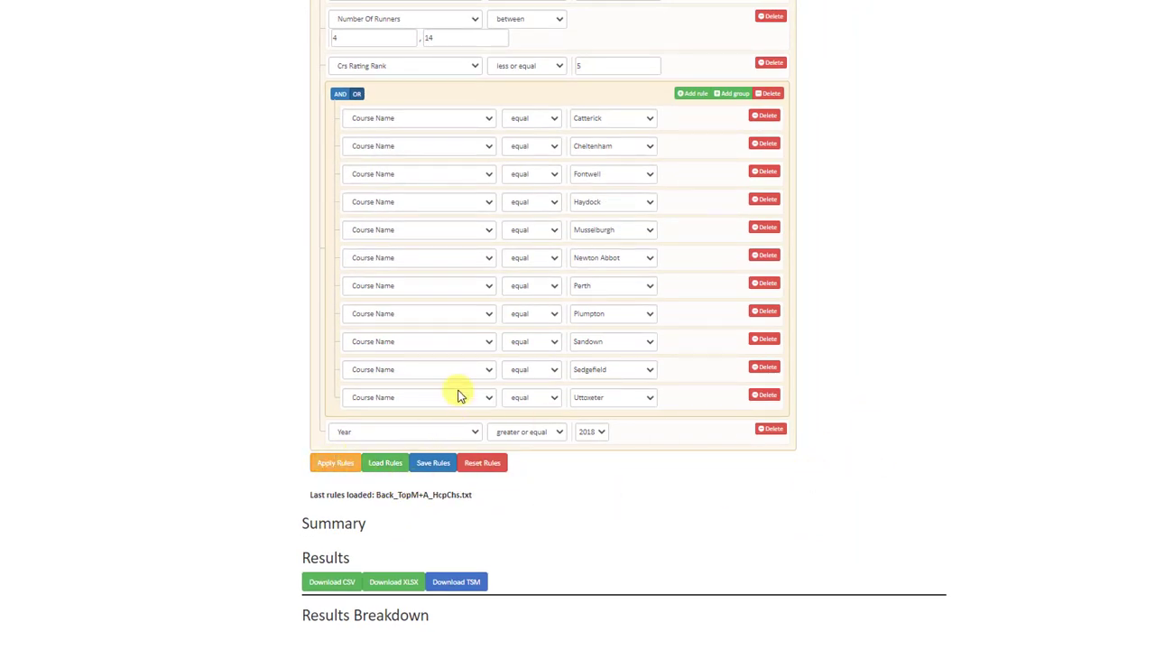
left_click(336, 467)
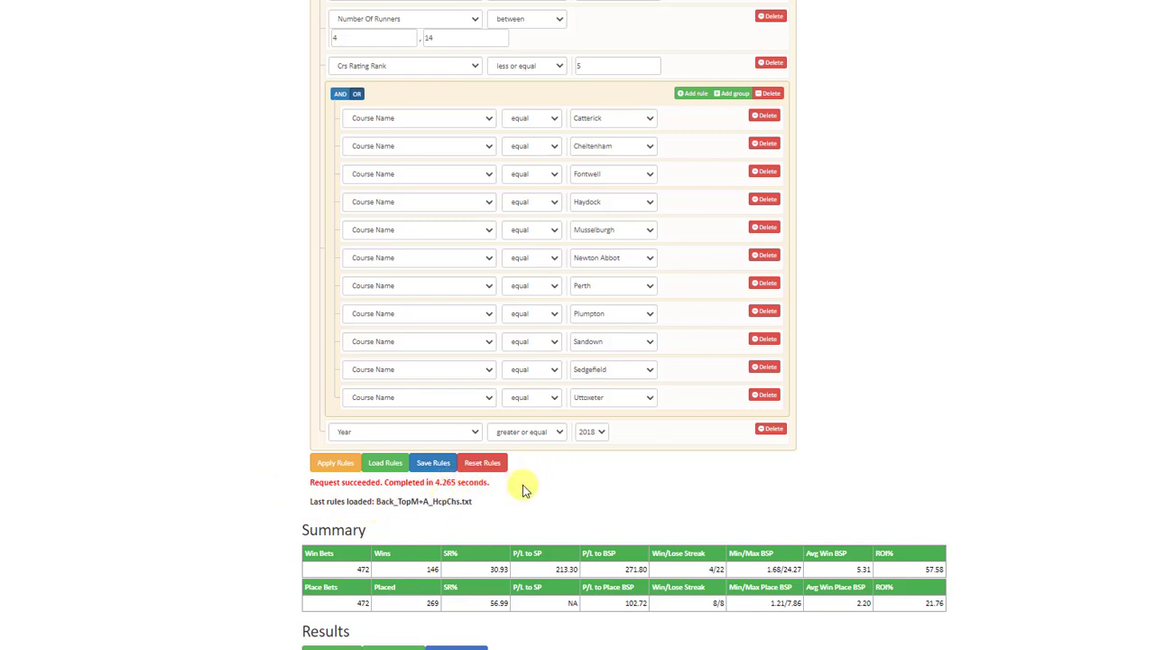
Step: Review the win and place summary, the list of results, and the breakdowns by year, month, race type, handicap and class
scroll(1039, 452, "down", 3)
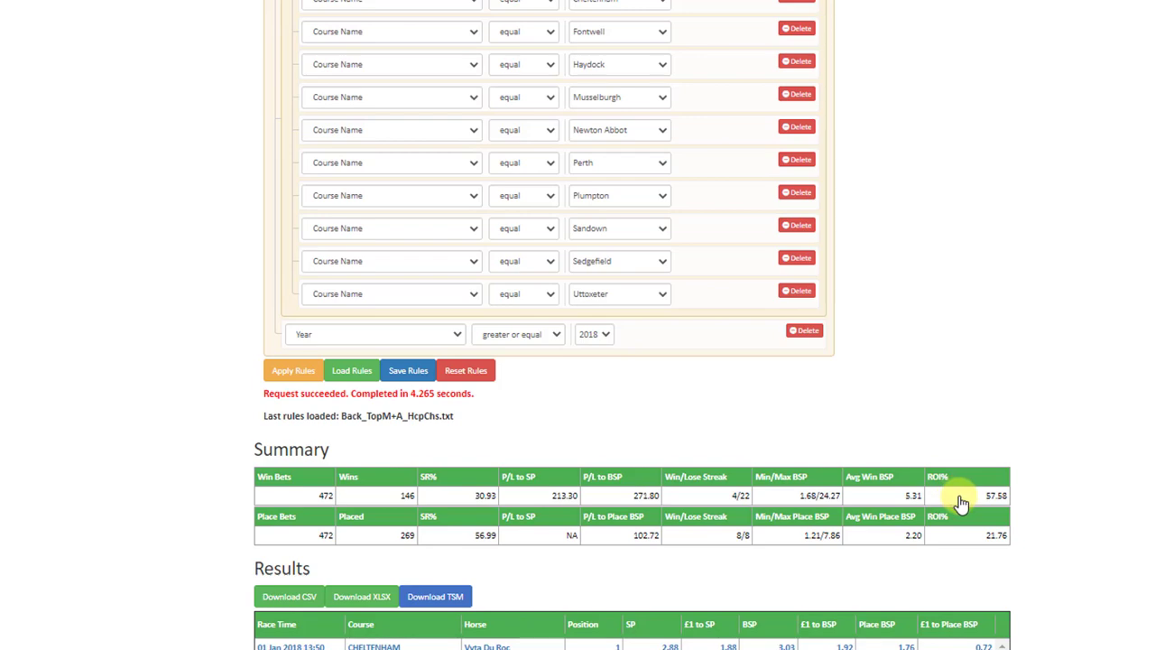
scroll(1124, 481, "down", 3)
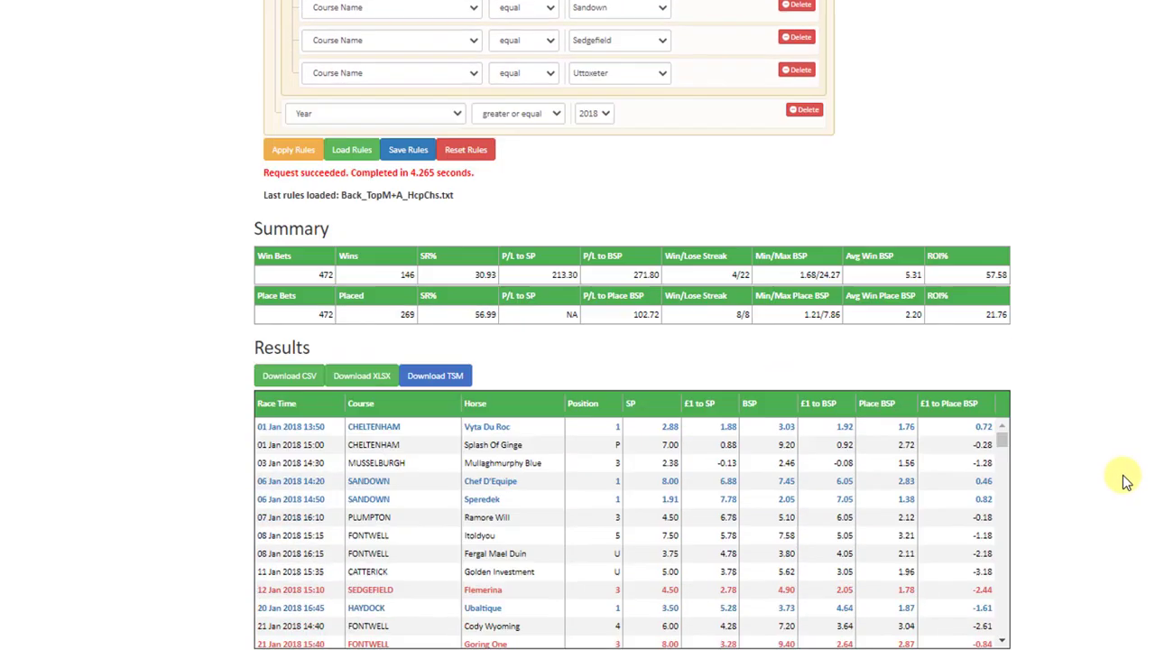
scroll(1125, 481, "down", 2)
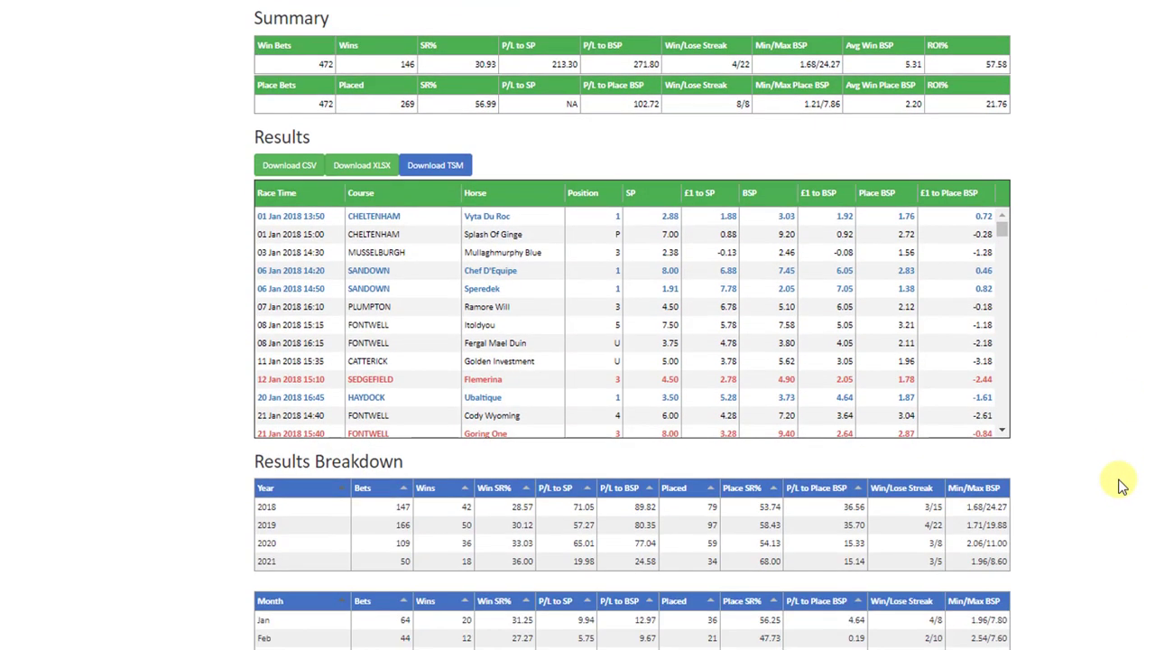
scroll(1122, 487, "down", 1)
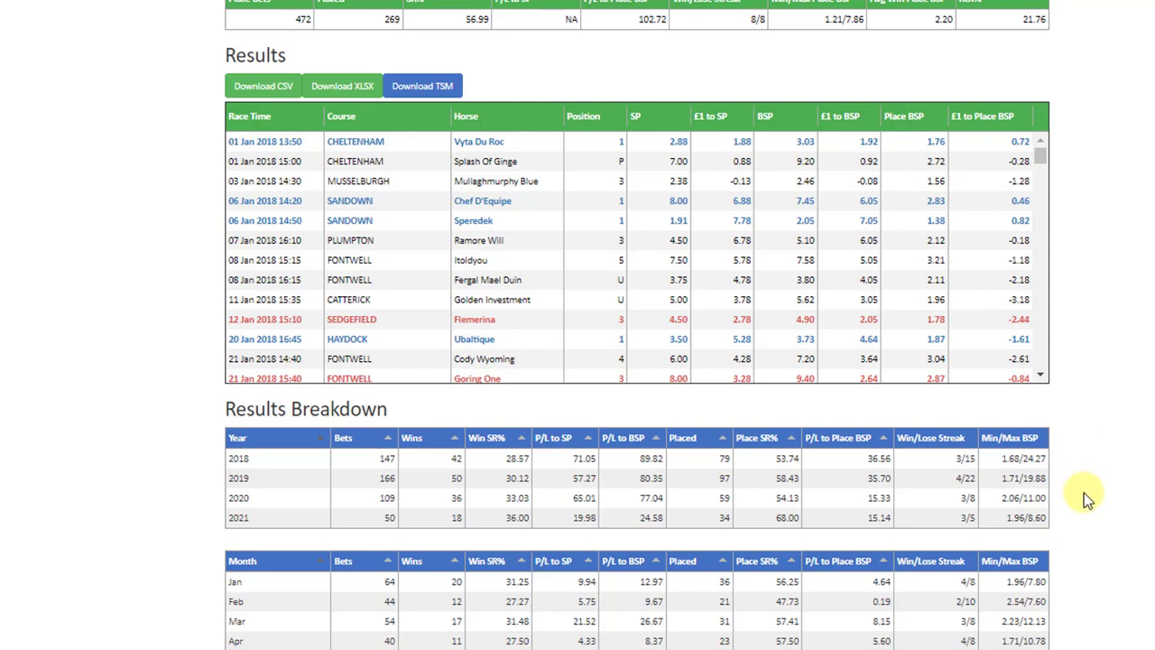
scroll(1084, 490, "down", 1)
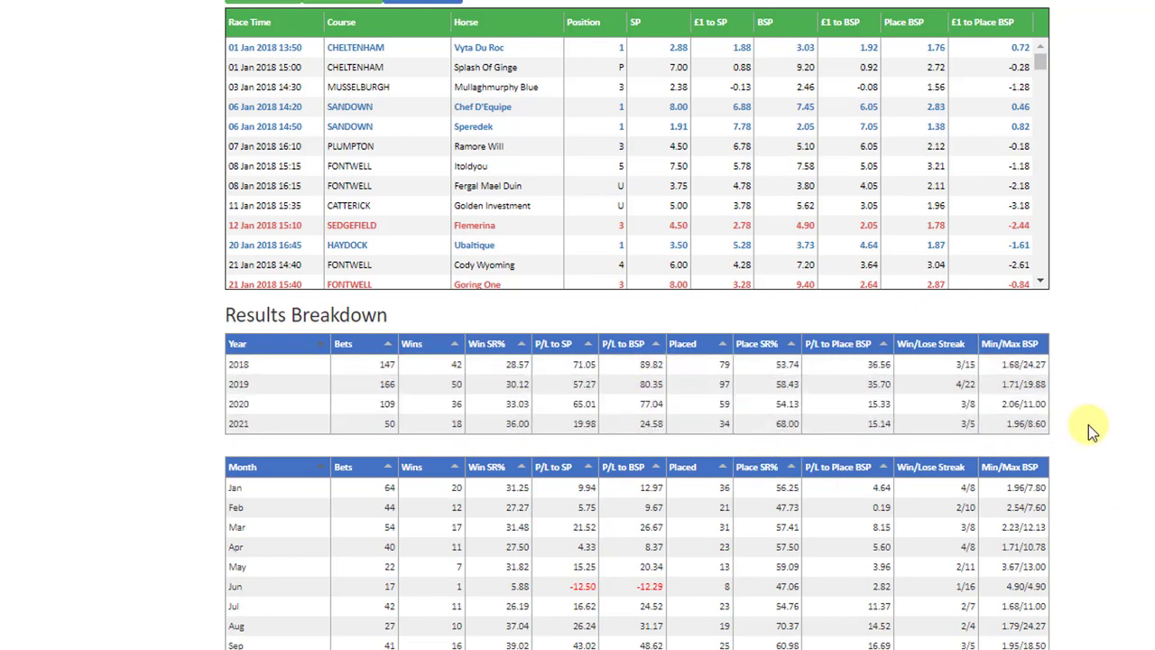
scroll(1105, 431, "down", 3)
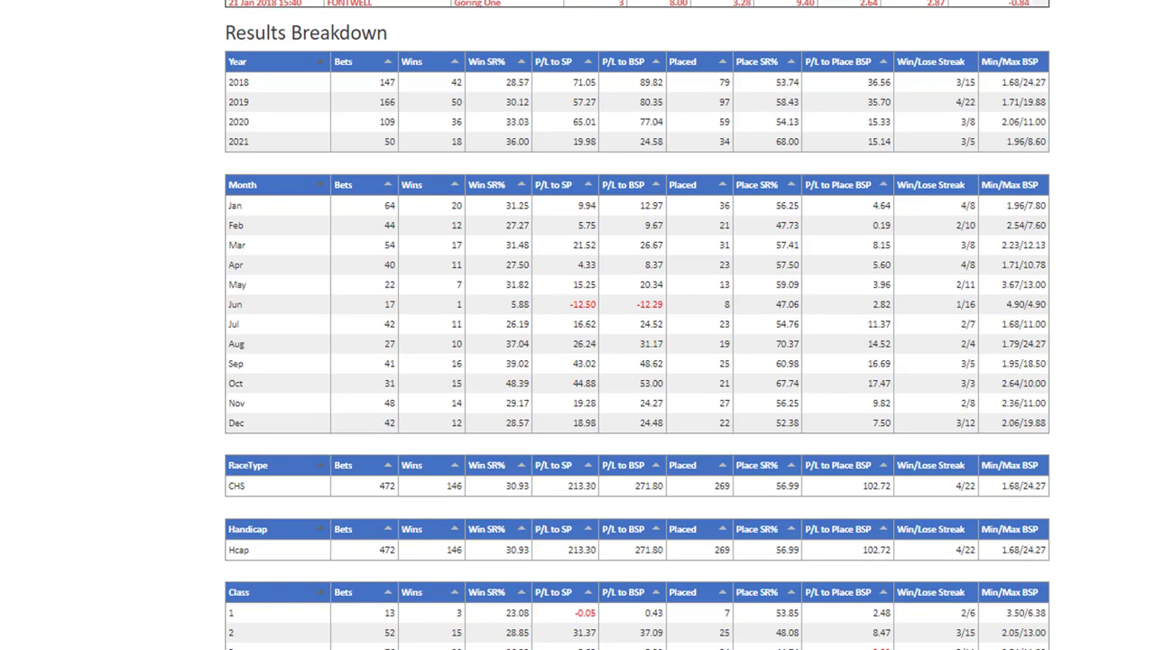
scroll(637, 325, "down", 2)
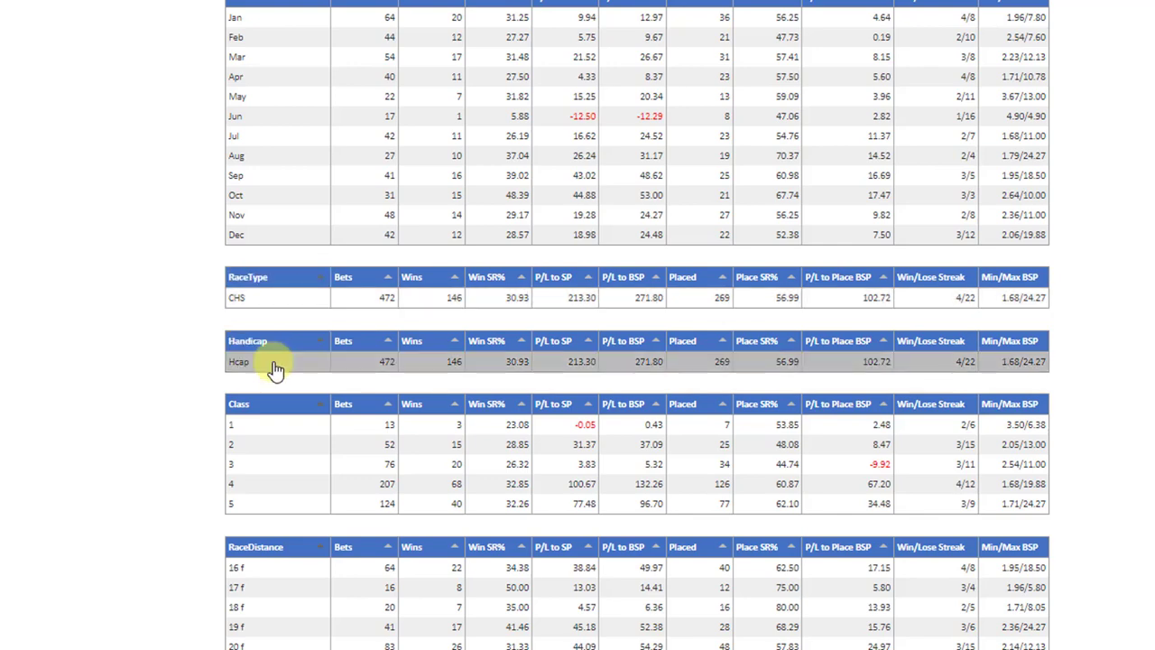
scroll(1146, 460, "down", 1)
scroll(1148, 460, "down", 2)
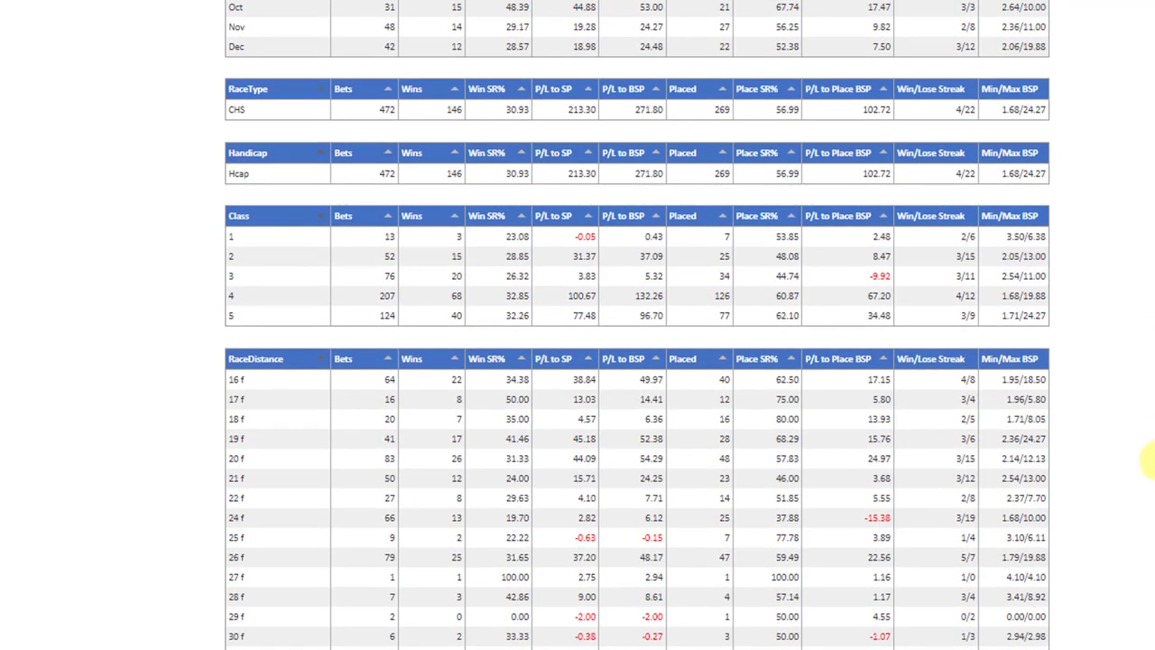
scroll(271, 315, "up", 3)
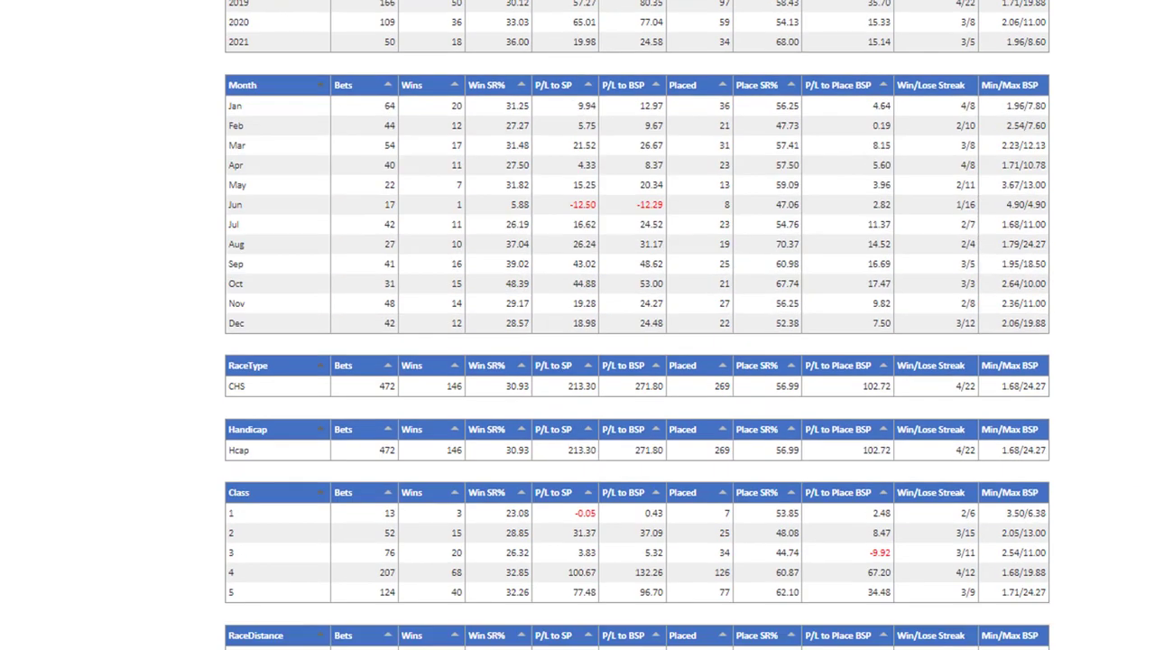
scroll(578, 325, "up", 6)
scroll(578, 325, "up", 2)
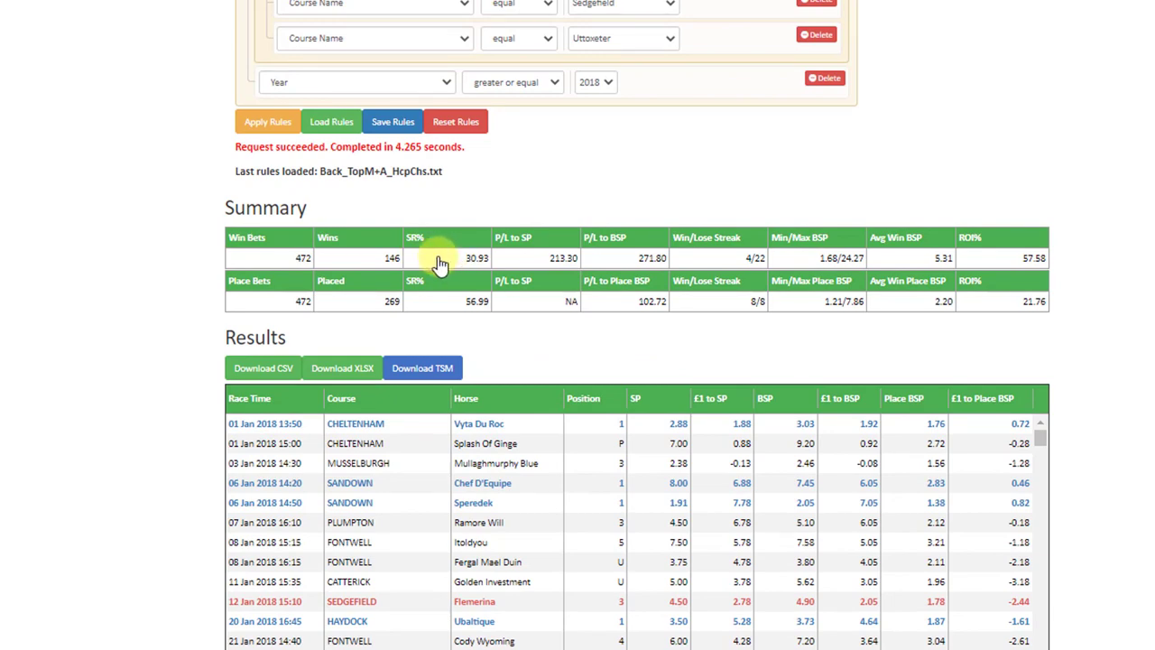
Step: Compare the win strike rate and profit figures in the month, class, race distance and going breakdowns
scroll(439, 263, "down", 5)
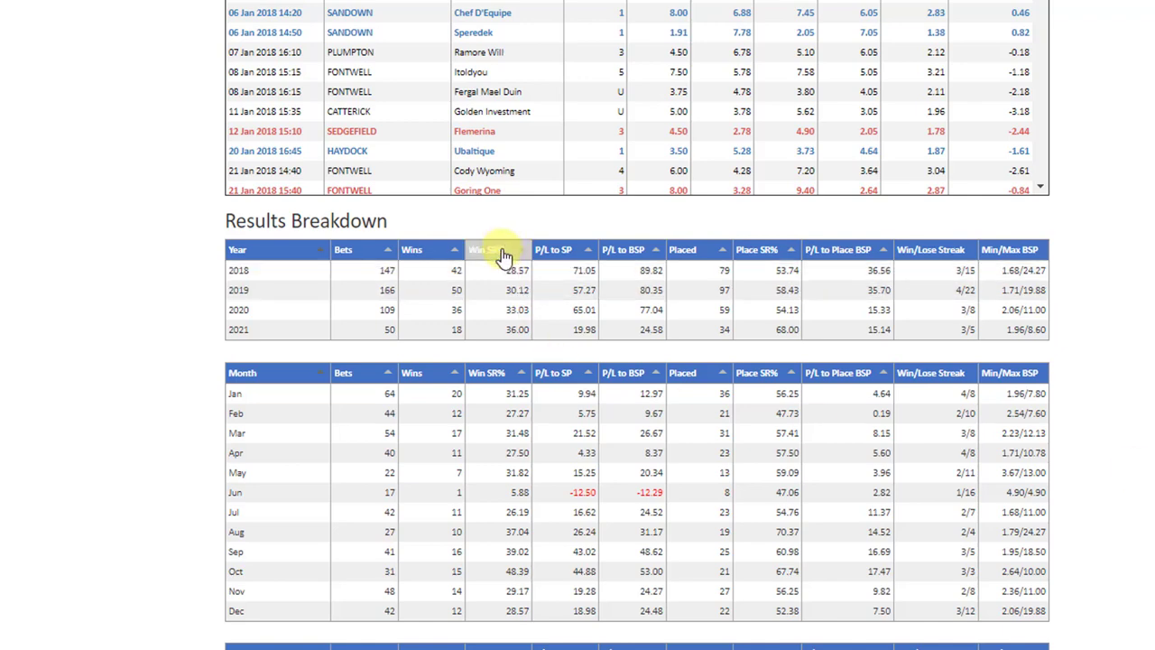
scroll(484, 394, "down", 3)
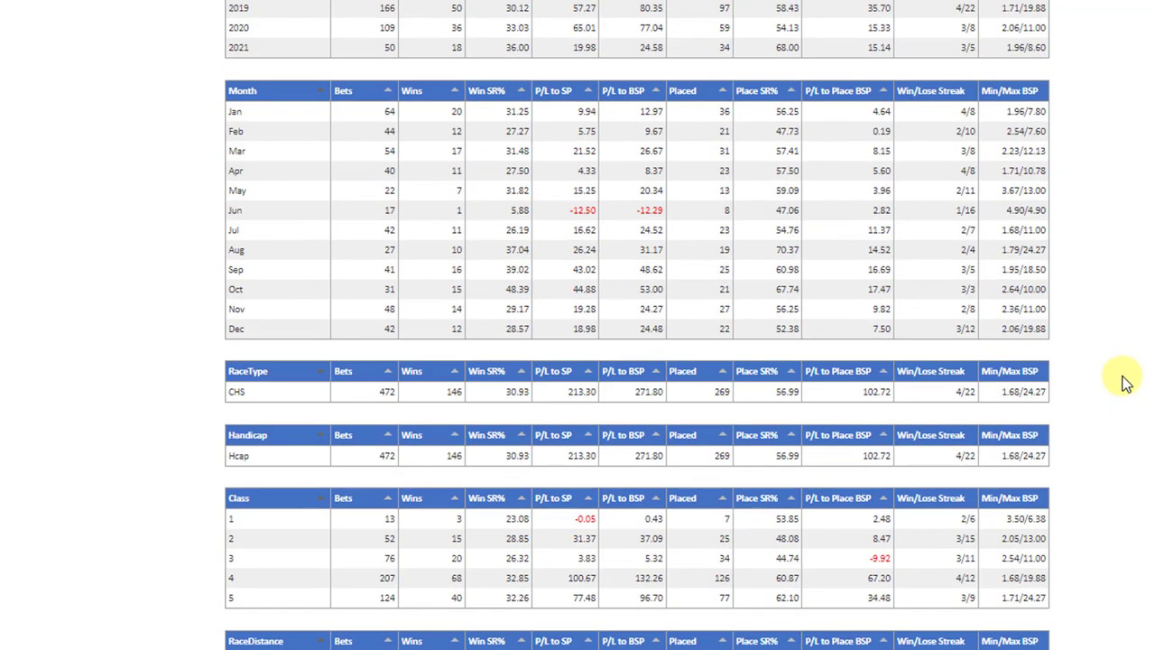
scroll(1126, 383, "down", 3)
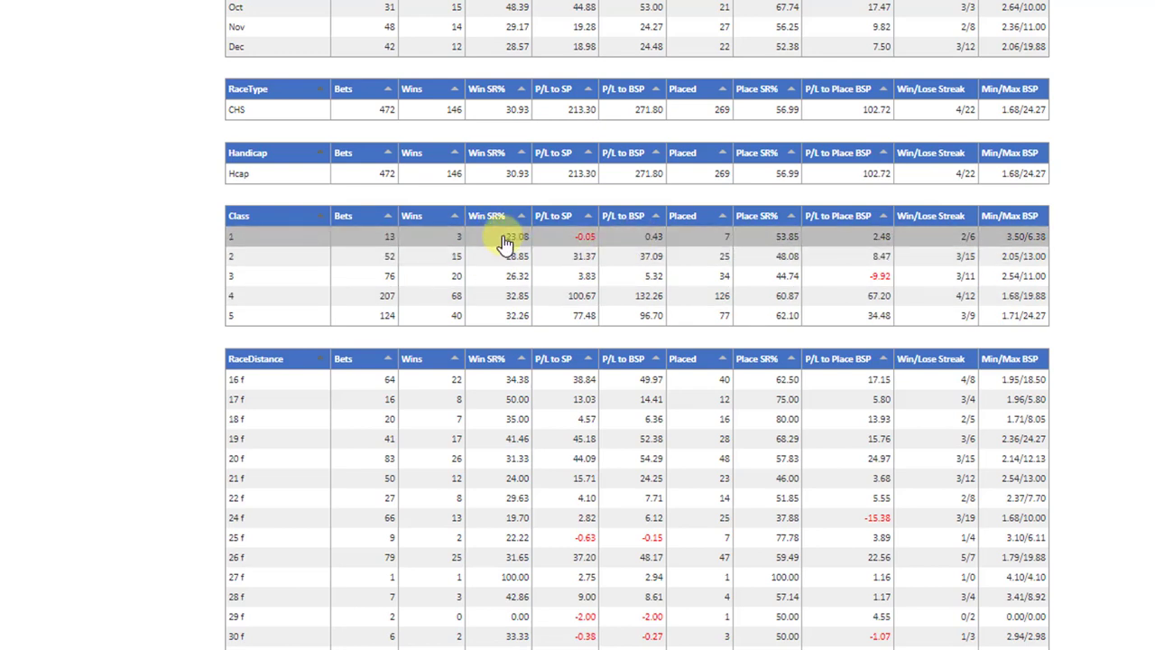
scroll(1148, 542, "down", 1)
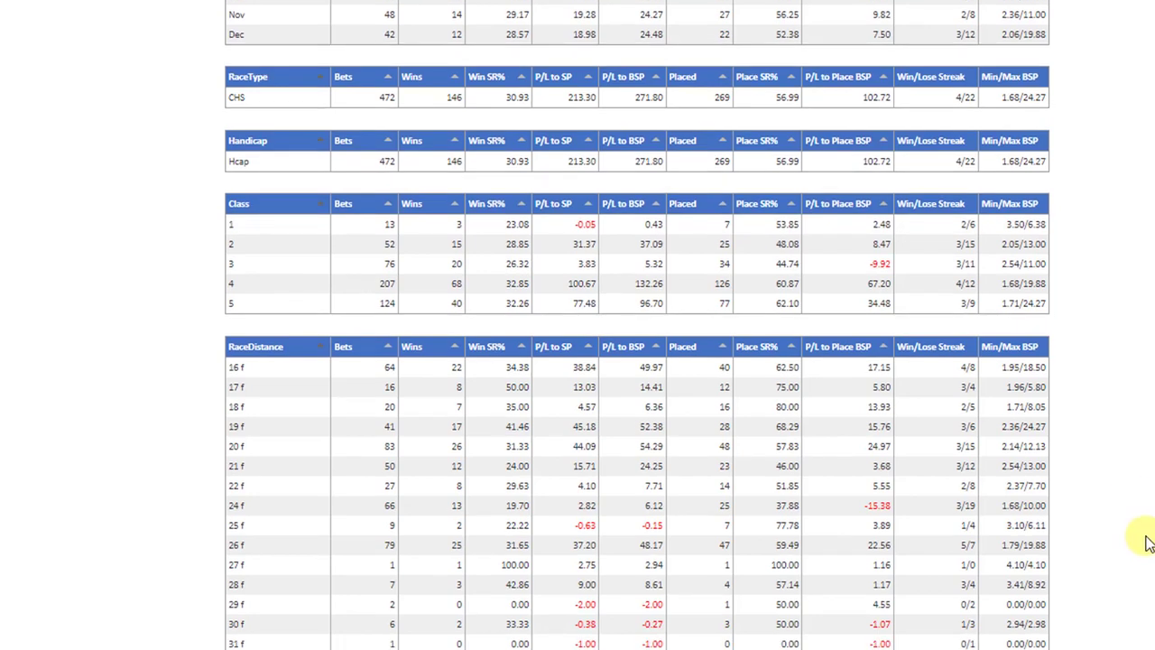
scroll(1148, 539, "down", 1)
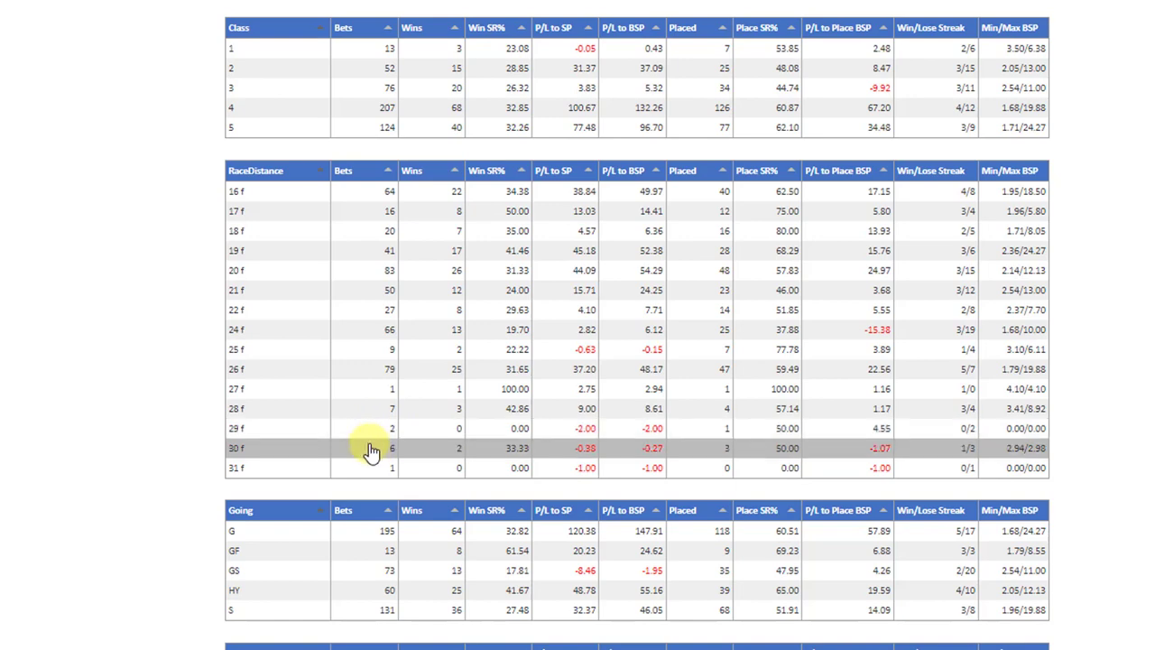
scroll(1135, 496, "down", 4)
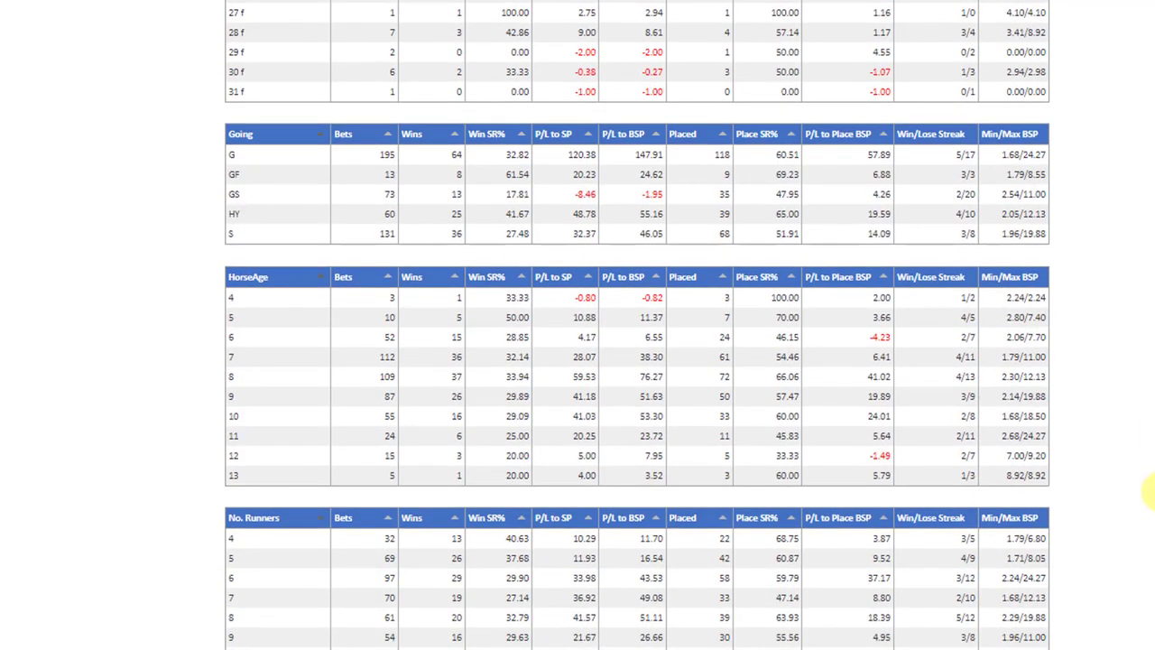
scroll(1149, 492, "up", 3)
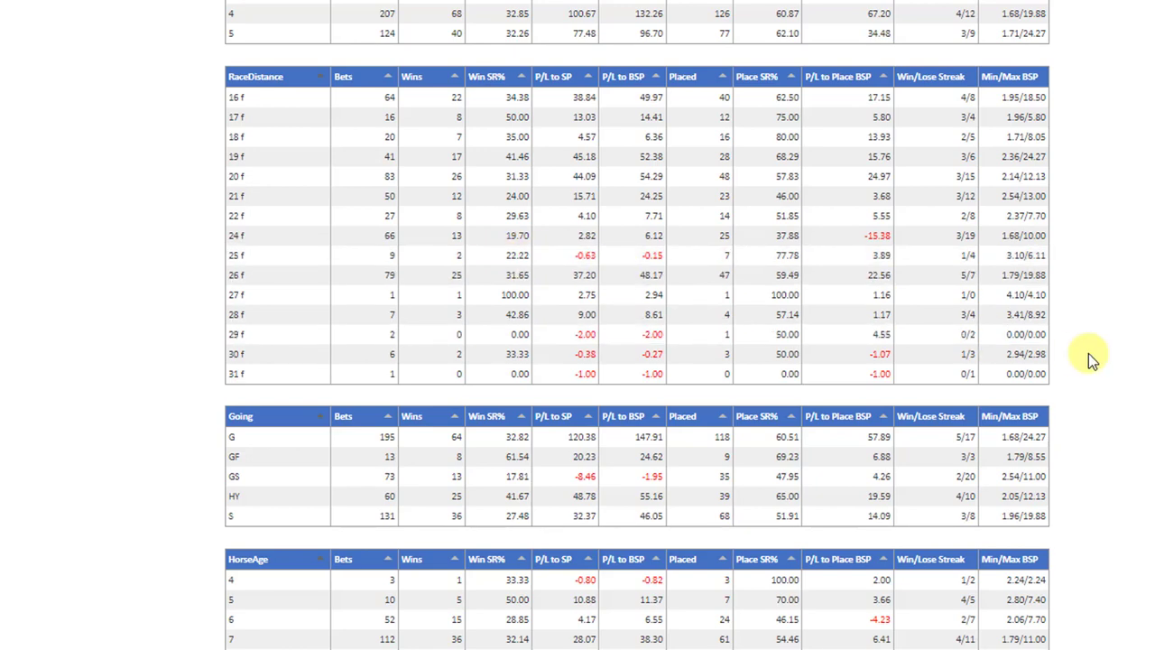
scroll(637, 324, "down", 2)
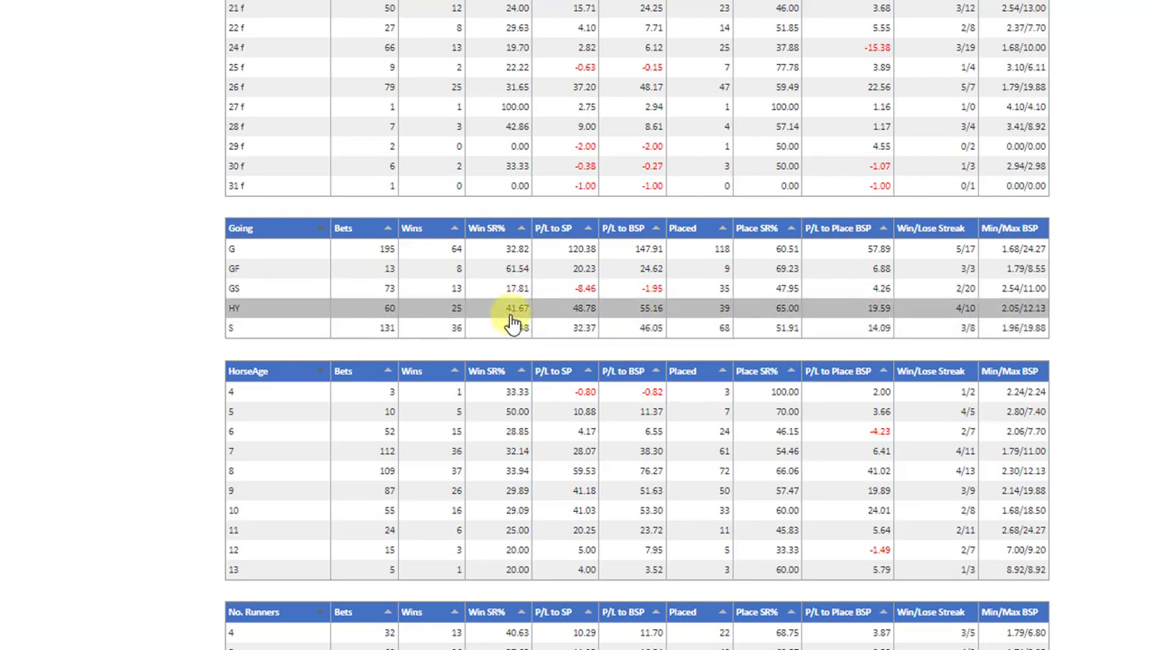
Step: Examine the breakdowns by horse age, number of runners, days since run, run style, BHA rating rank and BSP range
scroll(636, 361, "down", 3)
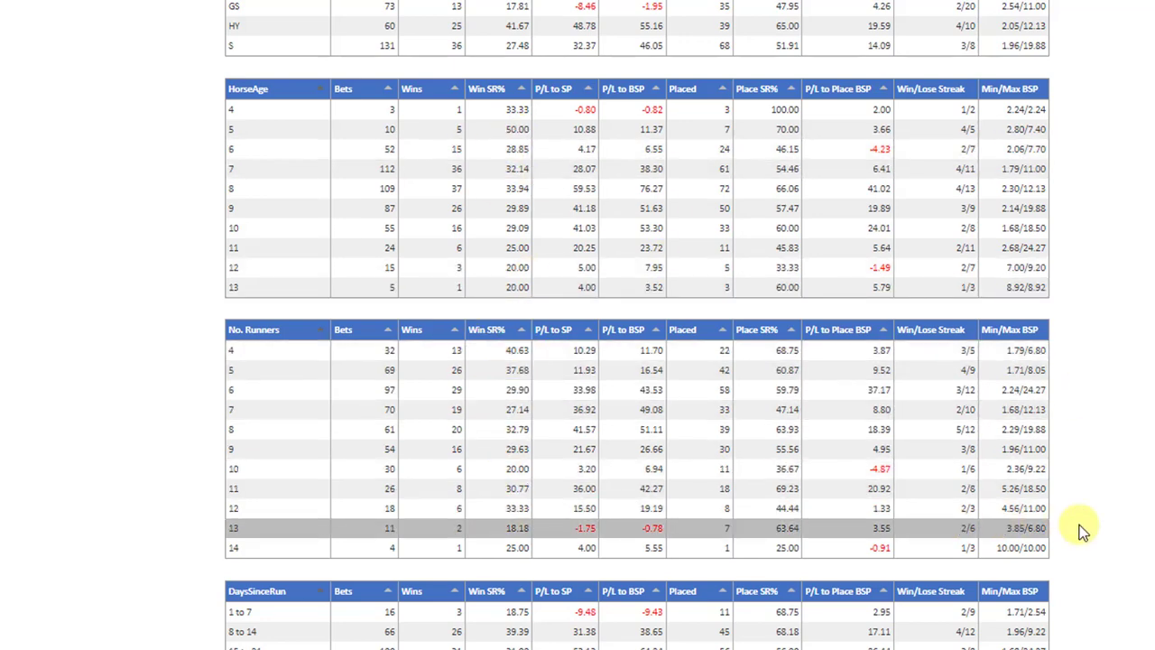
scroll(1077, 529, "down", 3)
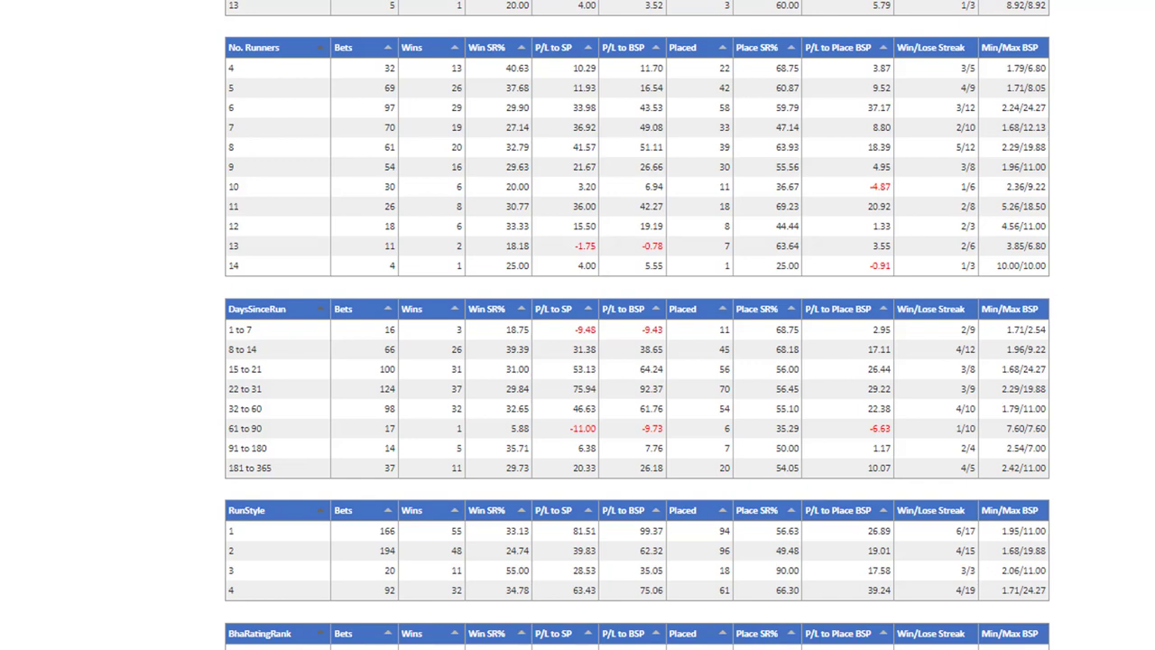
scroll(636, 361, "down", 1)
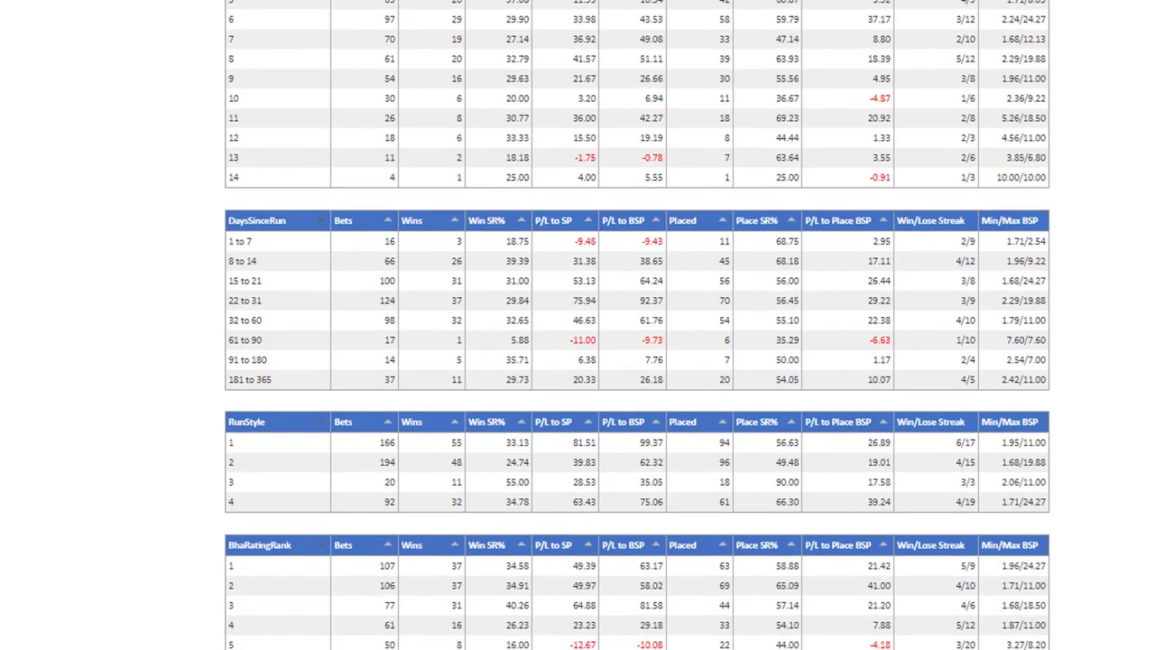
scroll(637, 361, "down", 1)
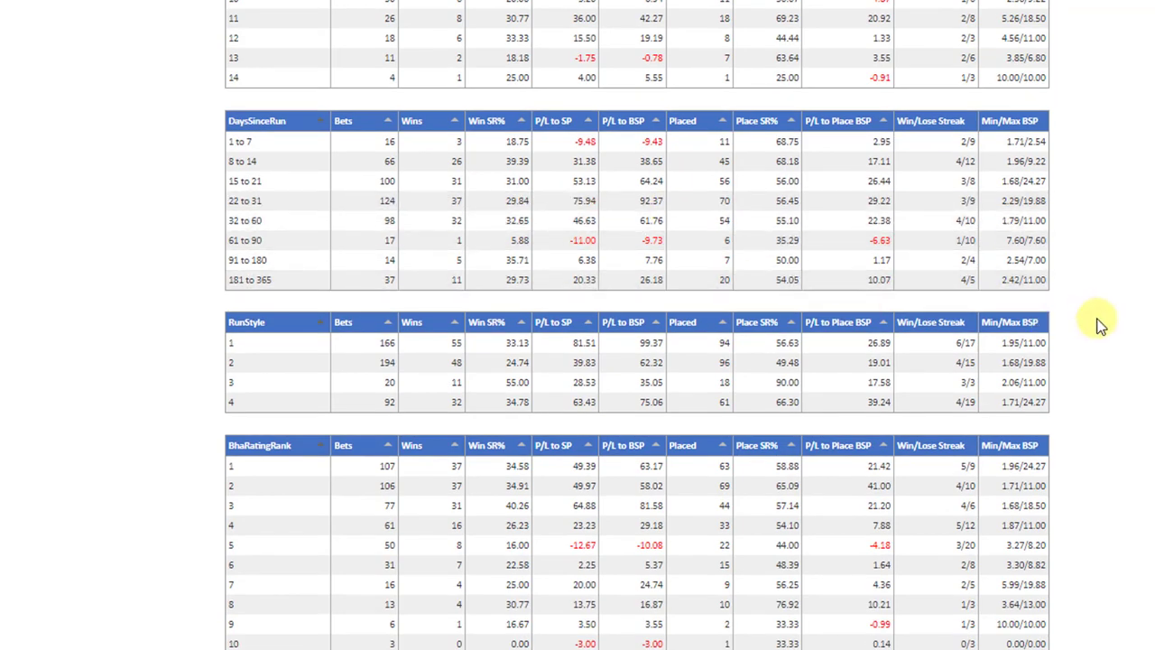
scroll(1146, 353, "down", 2)
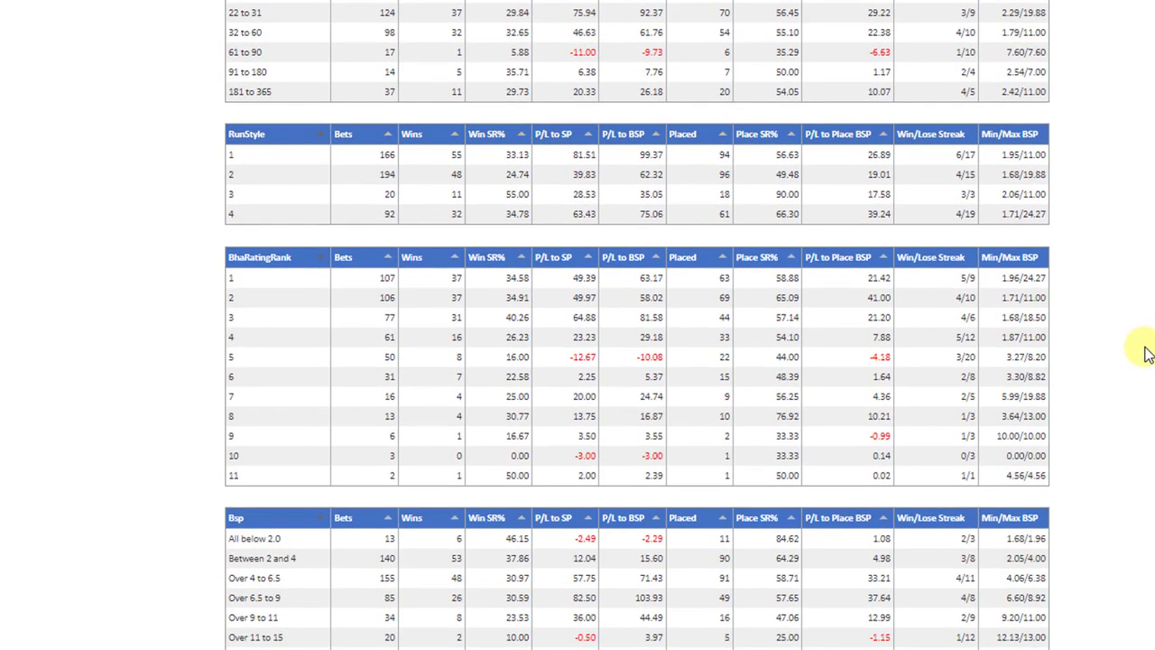
scroll(1146, 354, "down", 1)
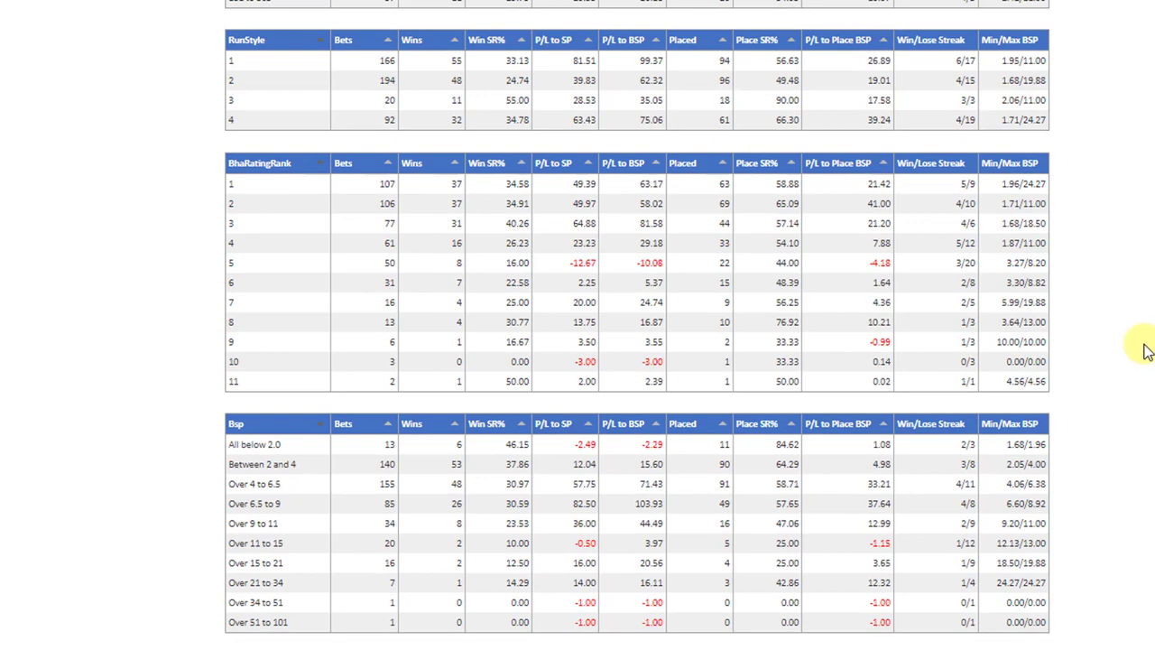
scroll(1146, 350, "down", 2)
scroll(1147, 352, "up", 1)
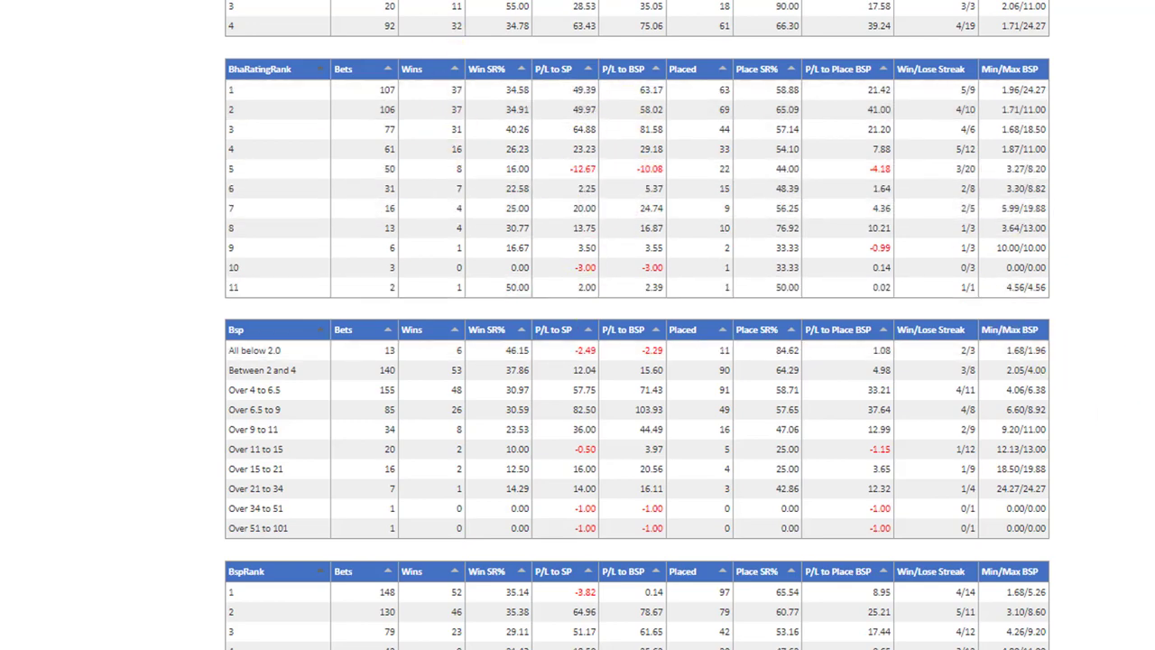
Step: Examine the breakdowns by BSP rank, betting forecast, sex, master rating rank and Lto1 rating rank
scroll(1127, 438, "down", 3)
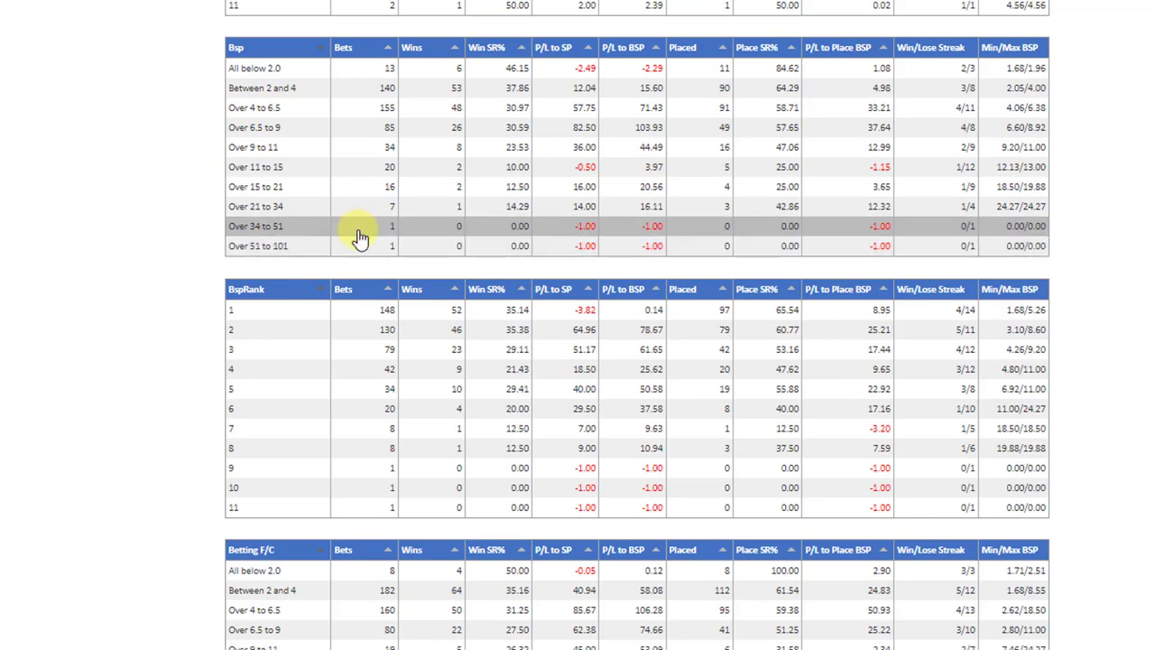
scroll(1101, 379, "down", 3)
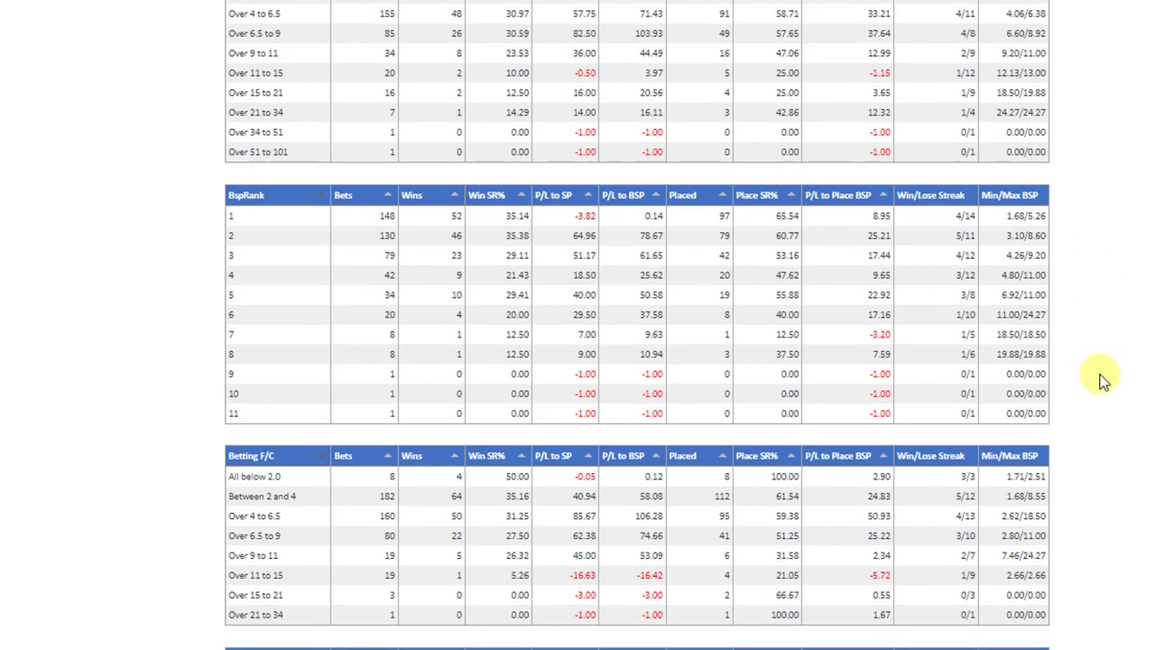
scroll(1103, 382, "down", 1)
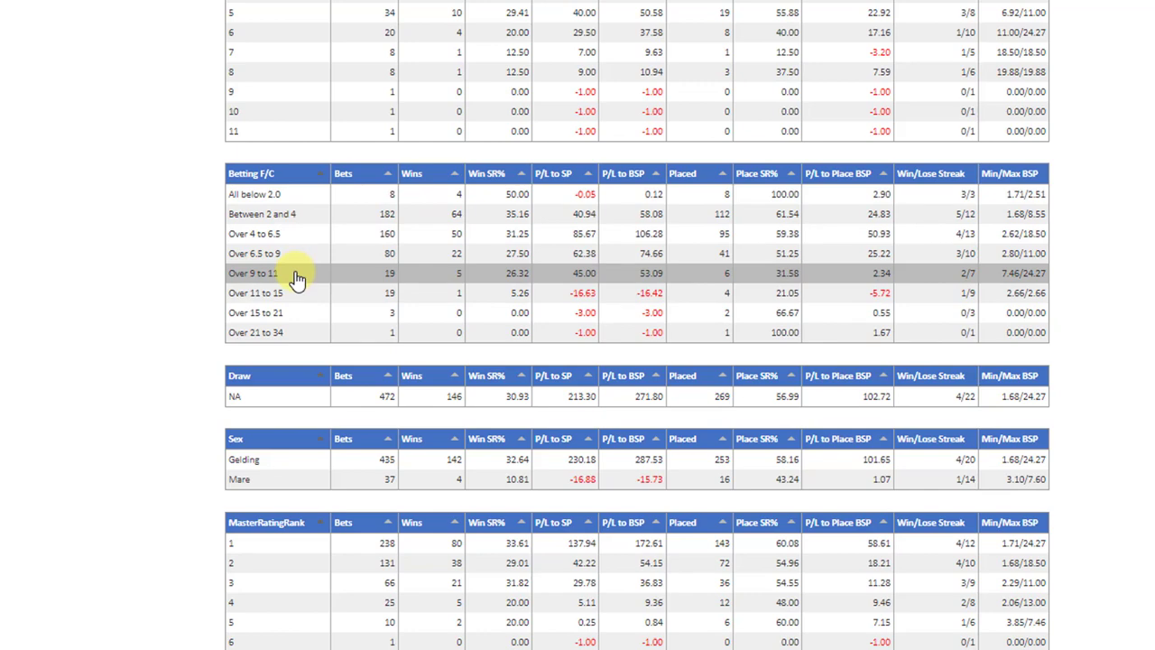
scroll(1127, 402, "down", 3)
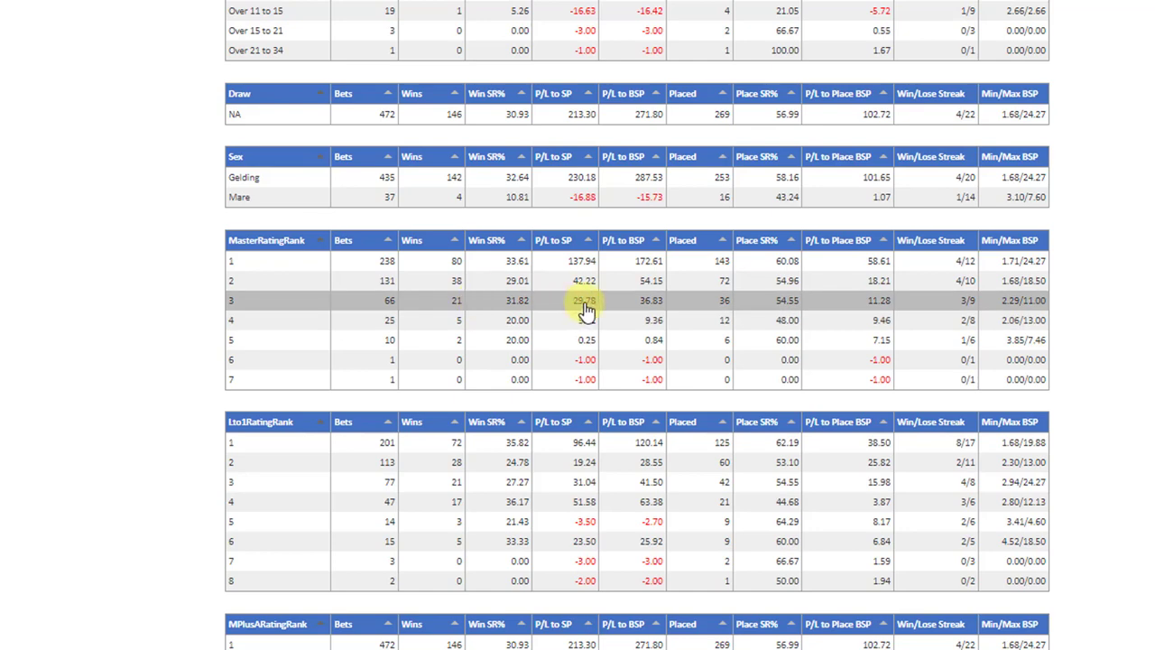
Step: Sort the Trainer breakdown by win strike rate from highest to lowest
scroll(637, 361, "down", 2)
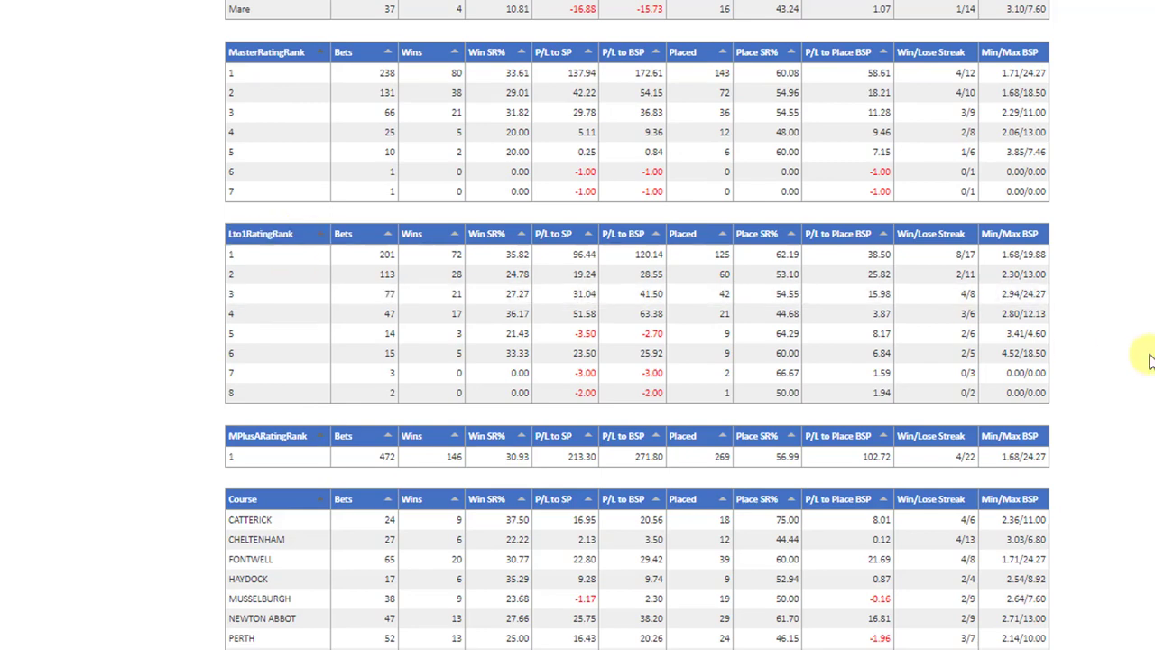
scroll(1146, 361, "down", 4)
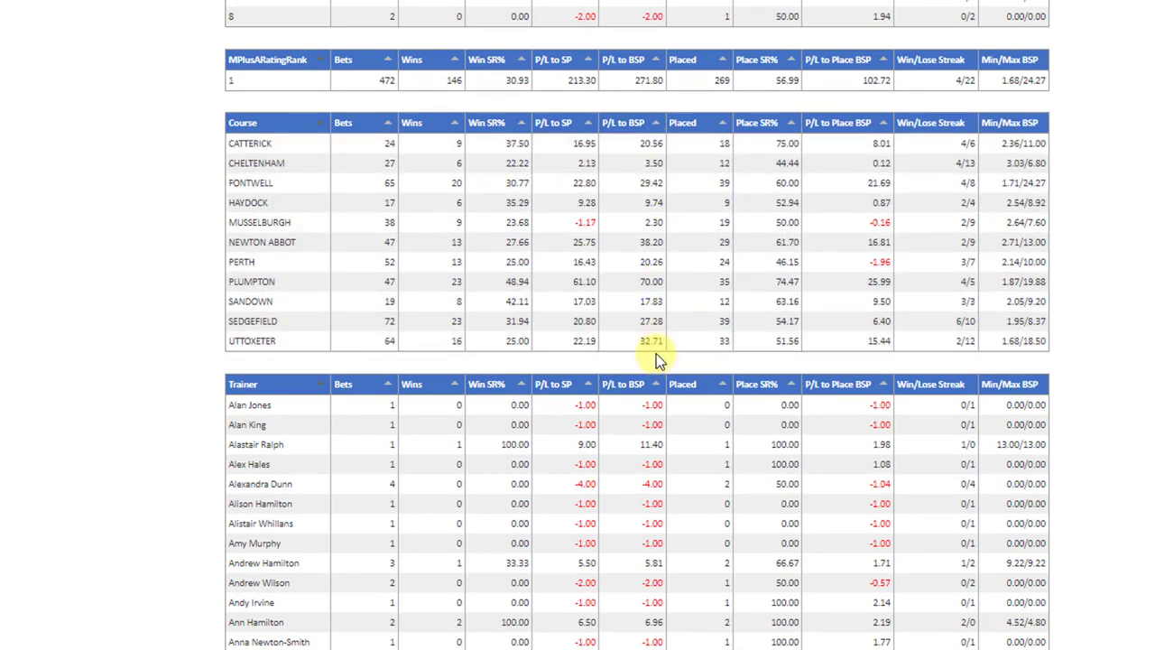
scroll(655, 358, "down", 1)
scroll(1135, 443, "down", 2)
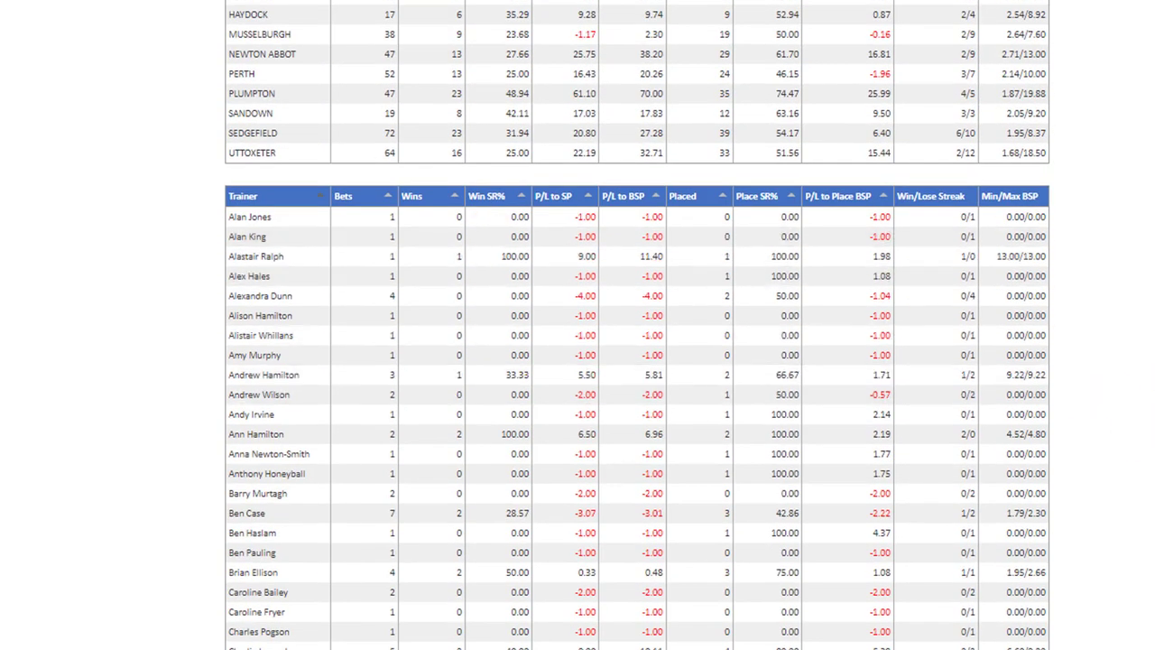
left_click(484, 201)
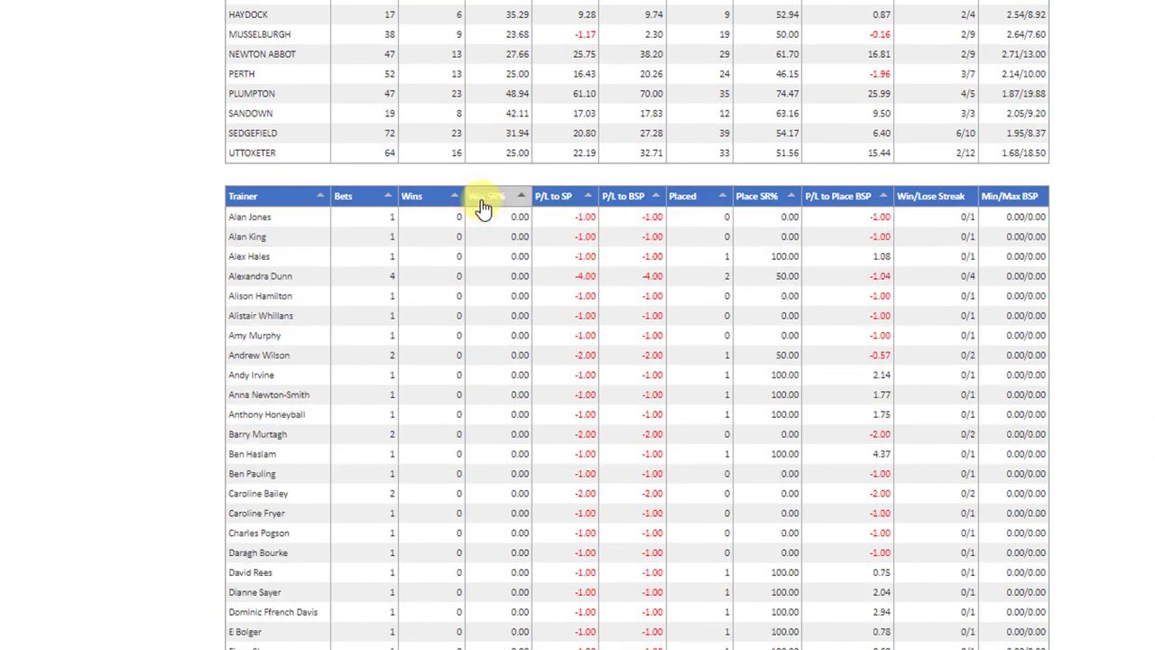
left_click(482, 201)
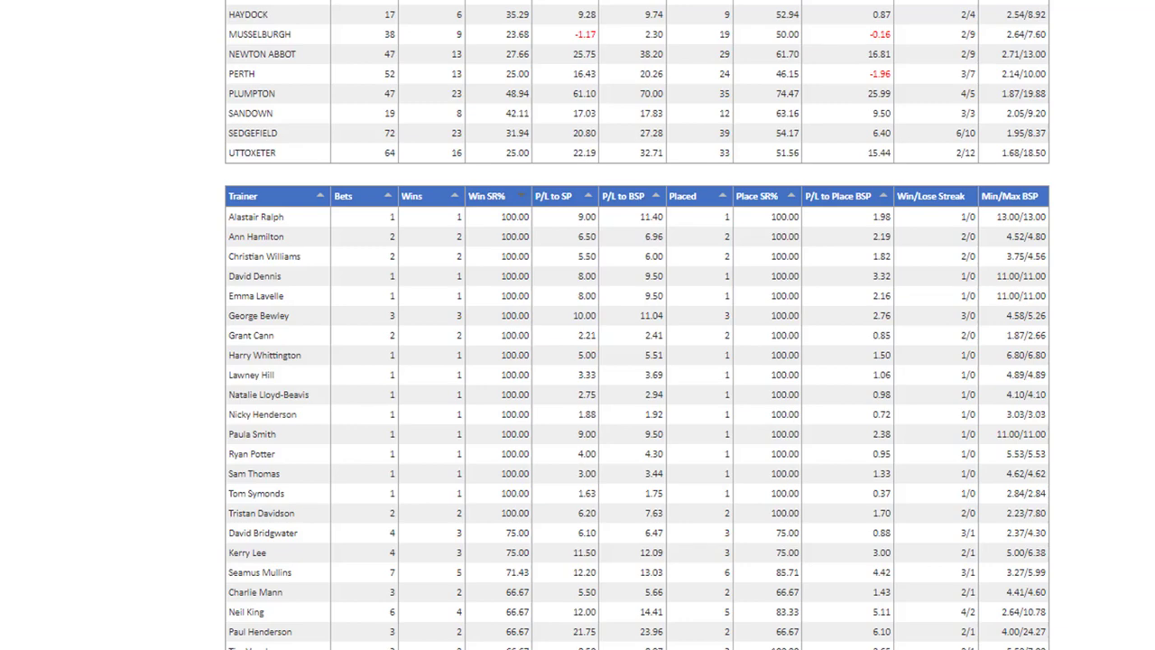
scroll(637, 325, "down", 2)
Step: Add two rules to the main rule group and set the first one to Sex equal Gelding
scroll(638, 324, "up", 4)
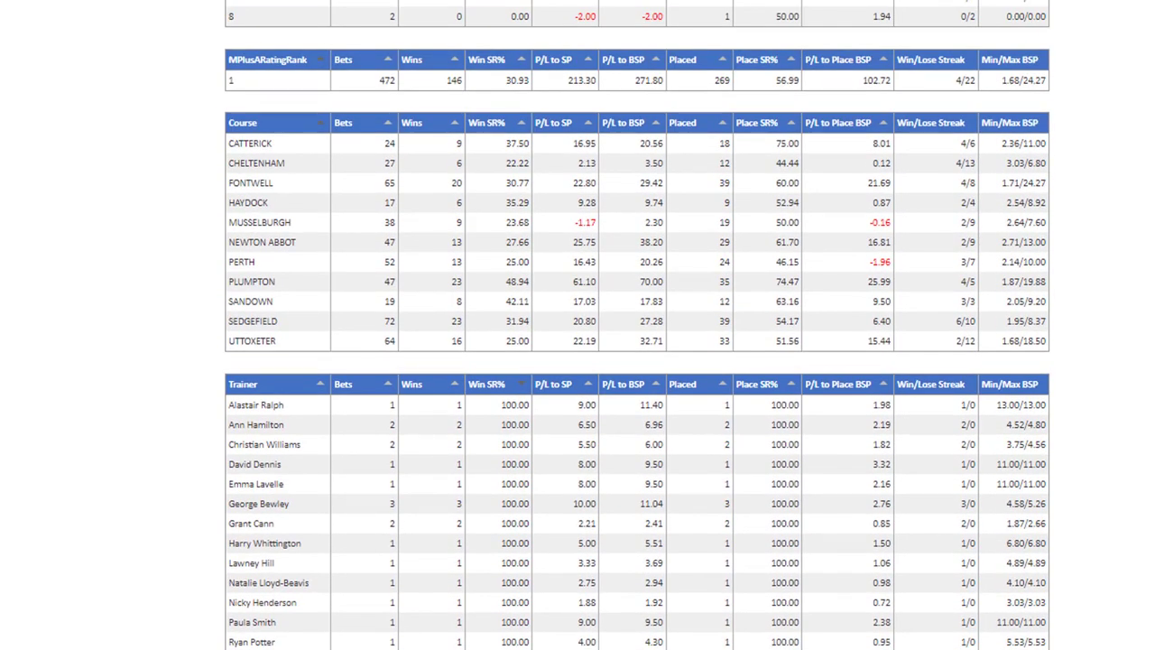
scroll(637, 325, "up", 10)
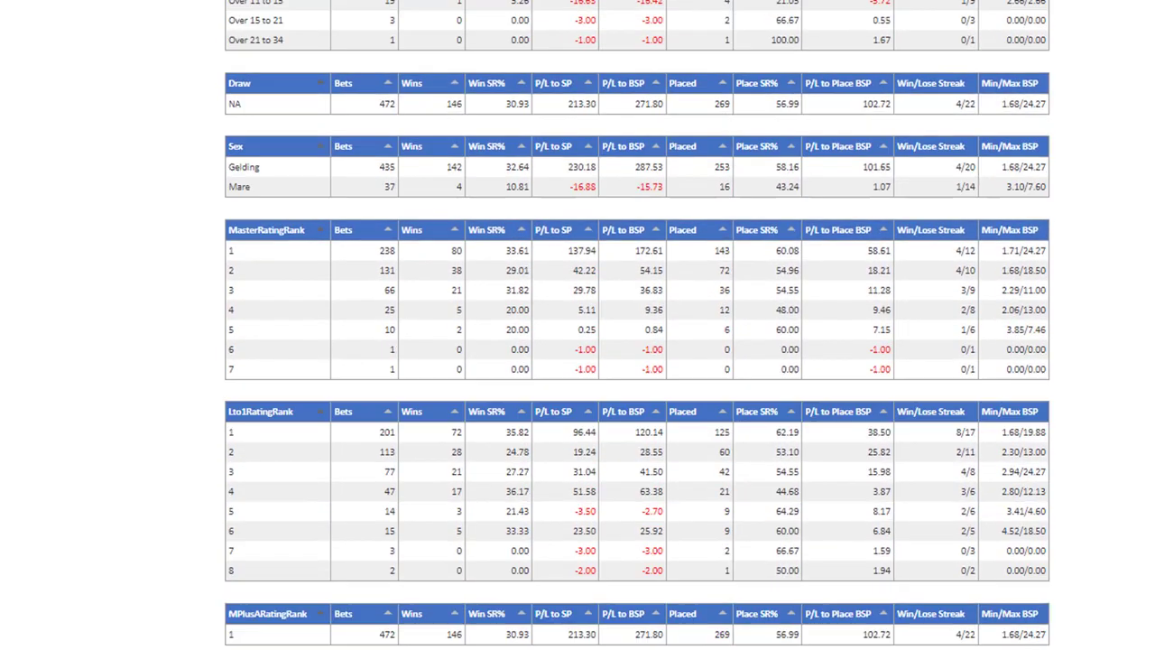
scroll(638, 325, "up", 1)
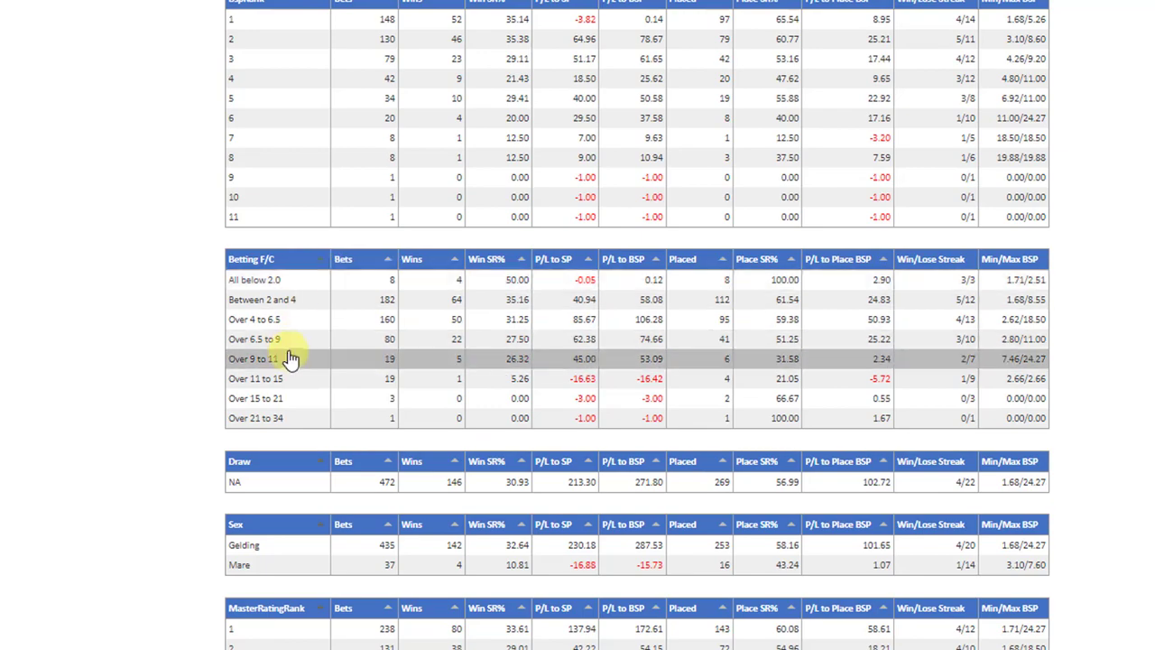
scroll(291, 397, "up", 1)
scroll(636, 325, "up", 20)
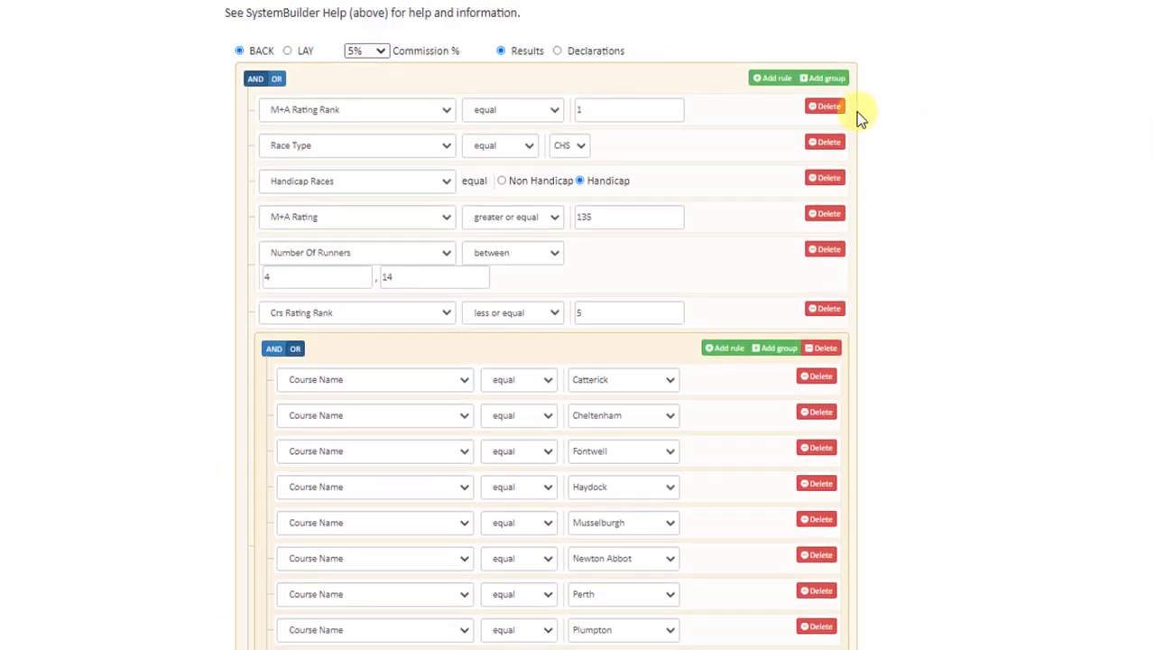
left_click(772, 80)
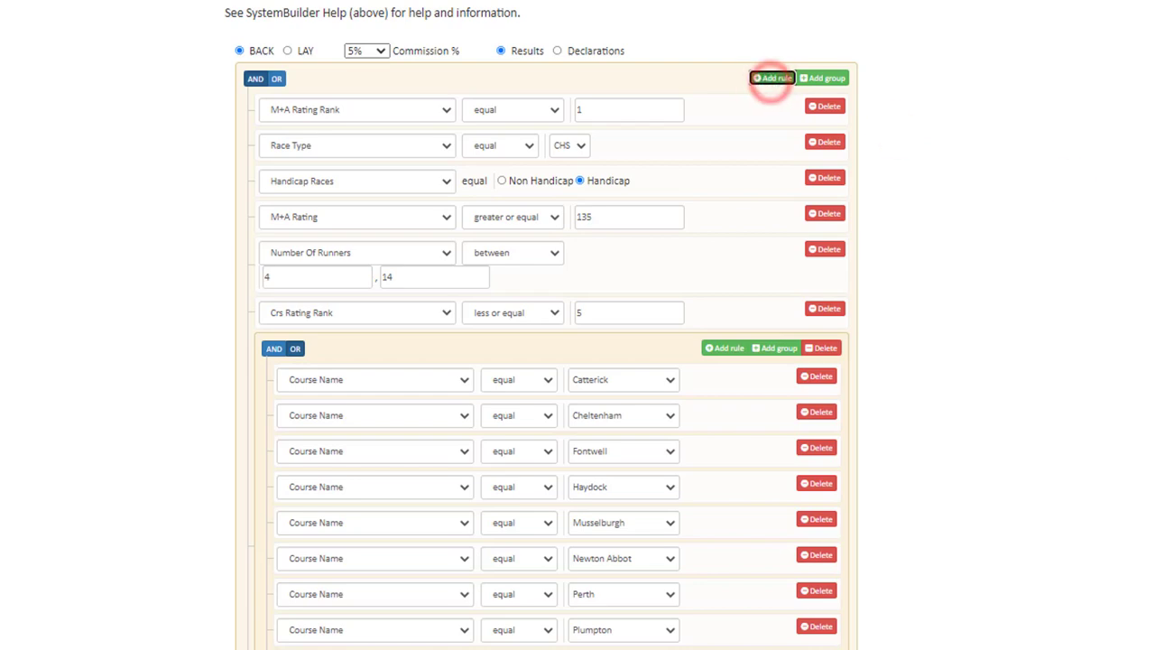
scroll(952, 369, "down", 6)
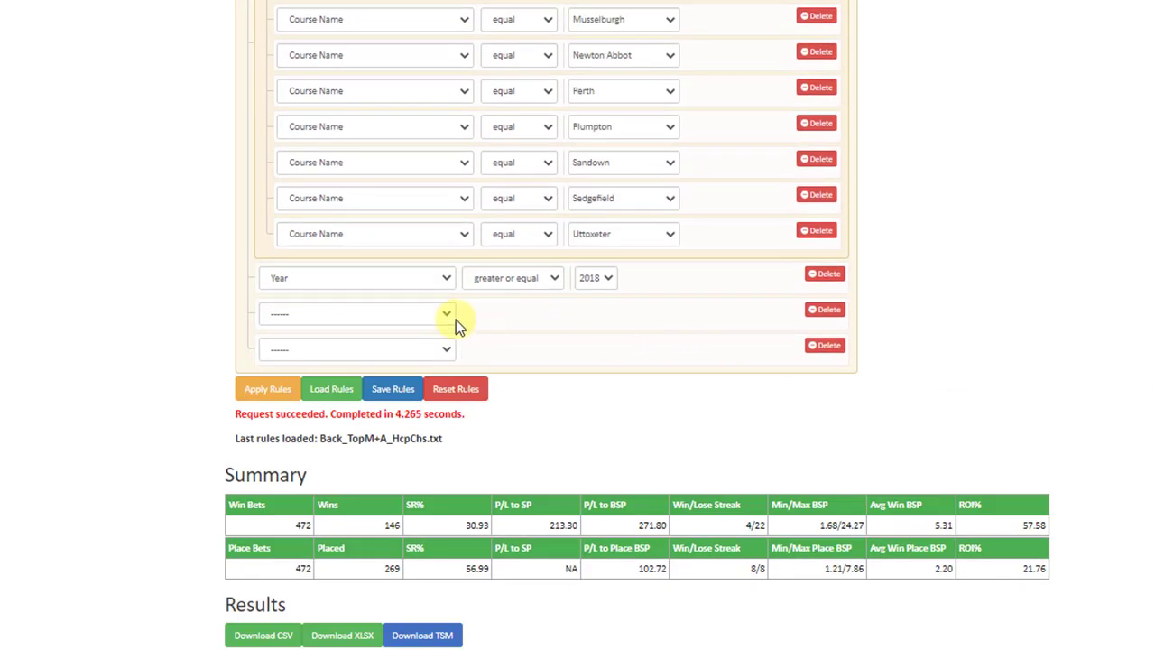
left_click(446, 316)
left_click_drag(468, 357, 470, 518)
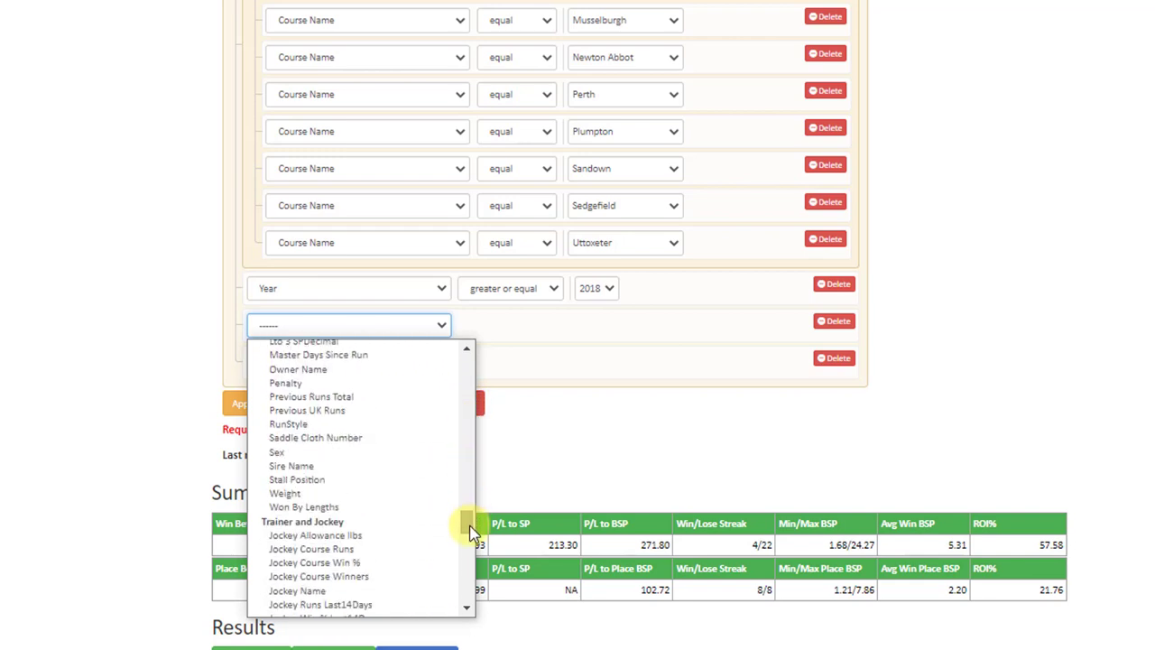
left_click(402, 454)
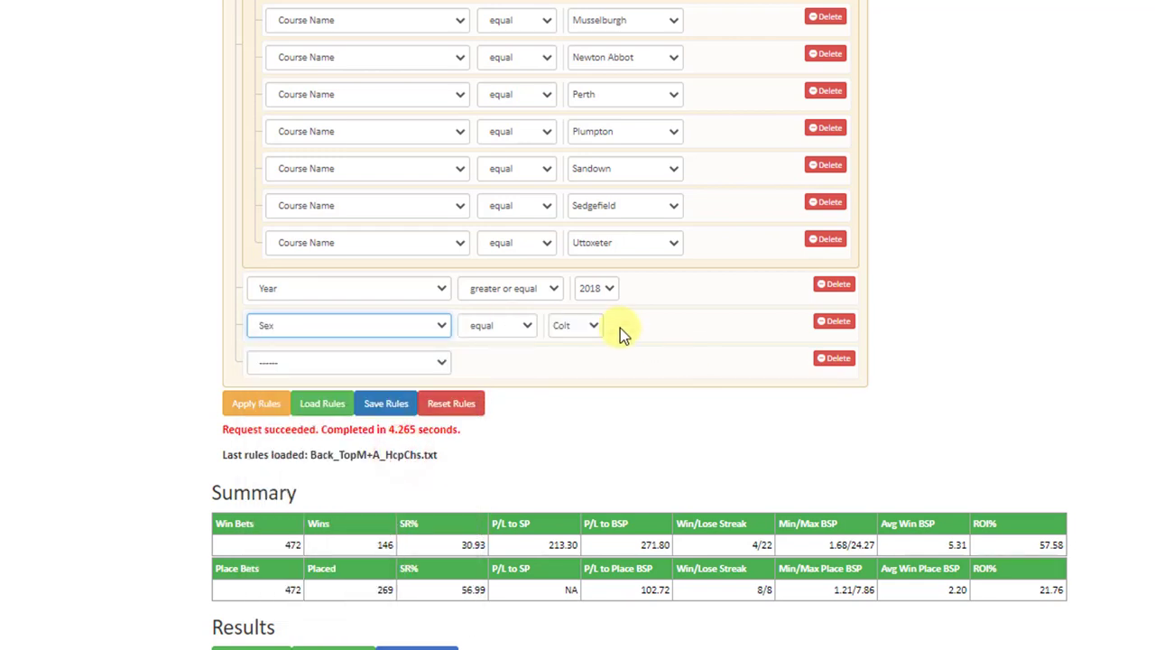
left_click(579, 327)
left_click(577, 370)
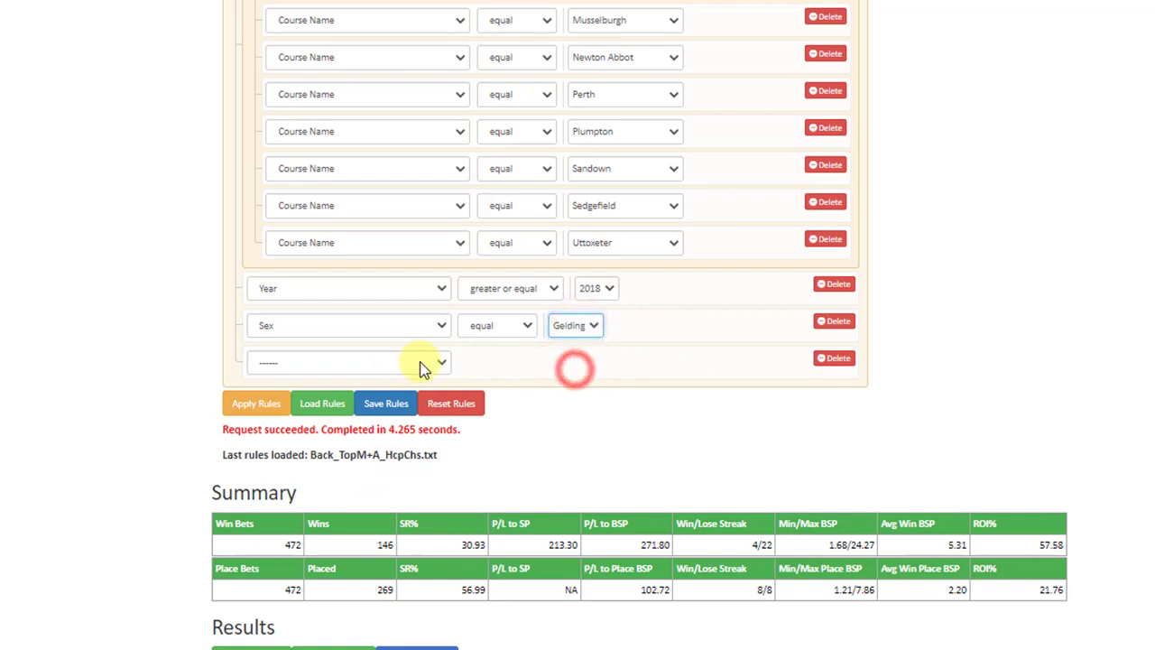
Step: Set the remaining blank rule to Betting Forecast Decimal less or equal 11
left_click_drag(472, 405, 471, 454)
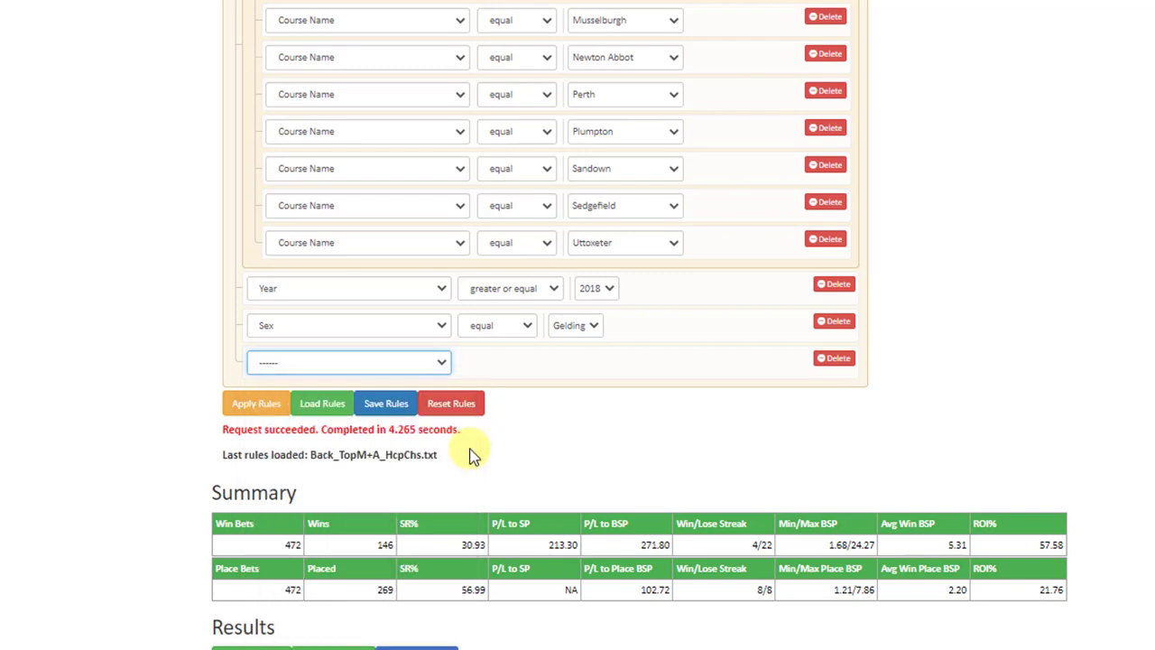
left_click(441, 362)
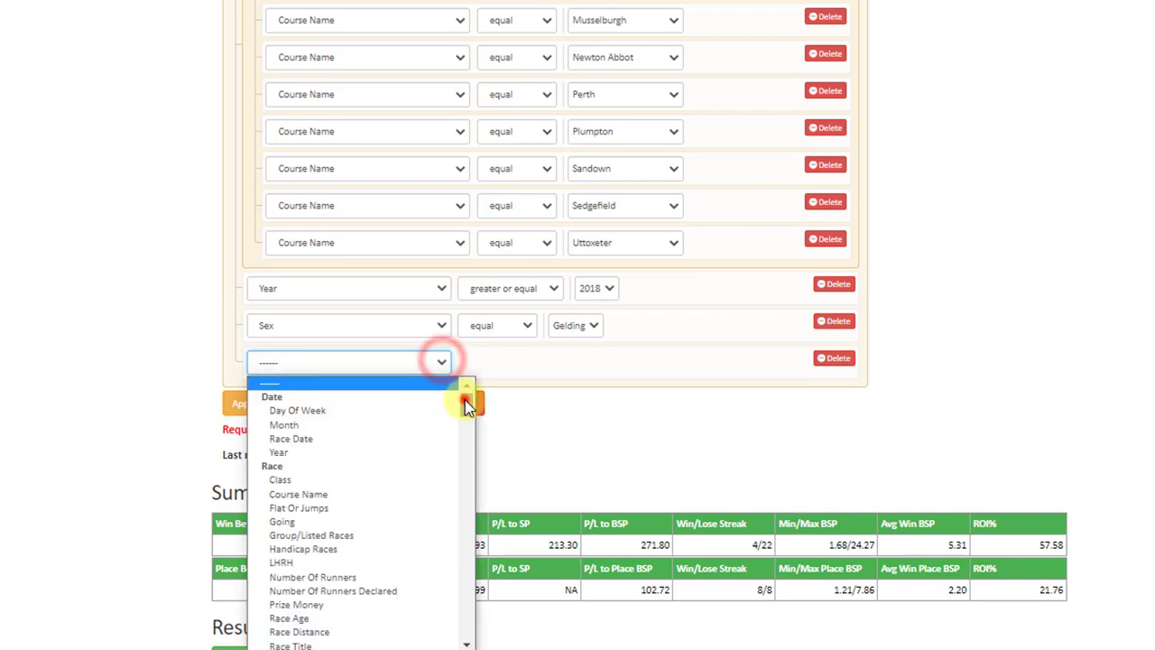
left_click_drag(464, 397, 475, 533)
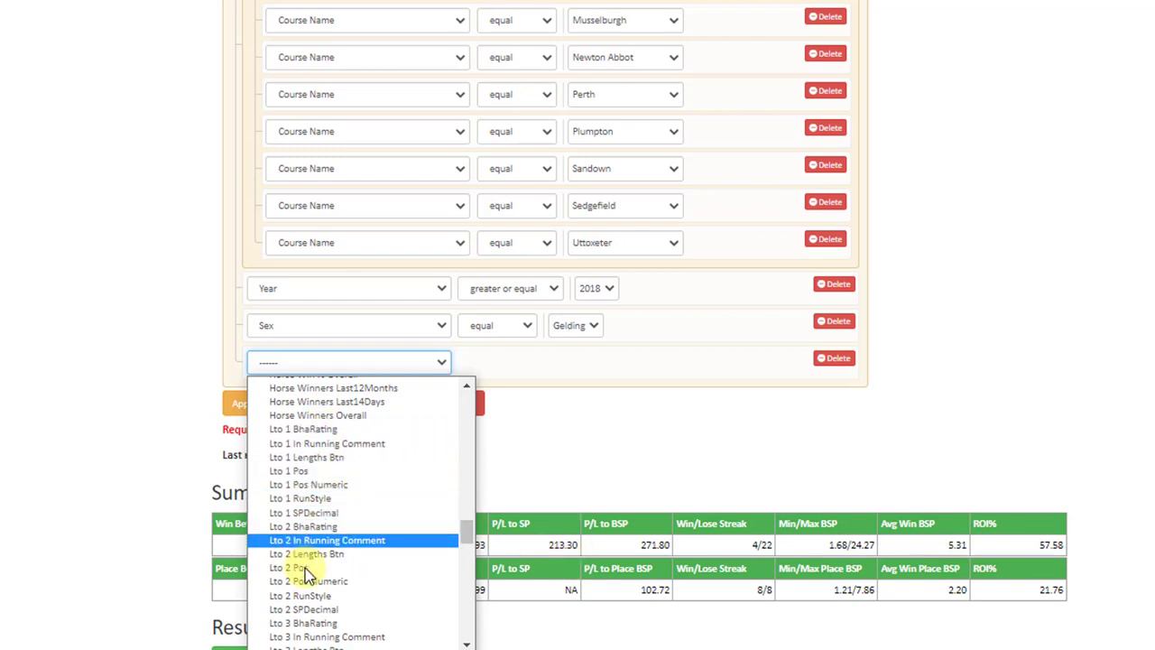
left_click_drag(466, 534, 464, 587)
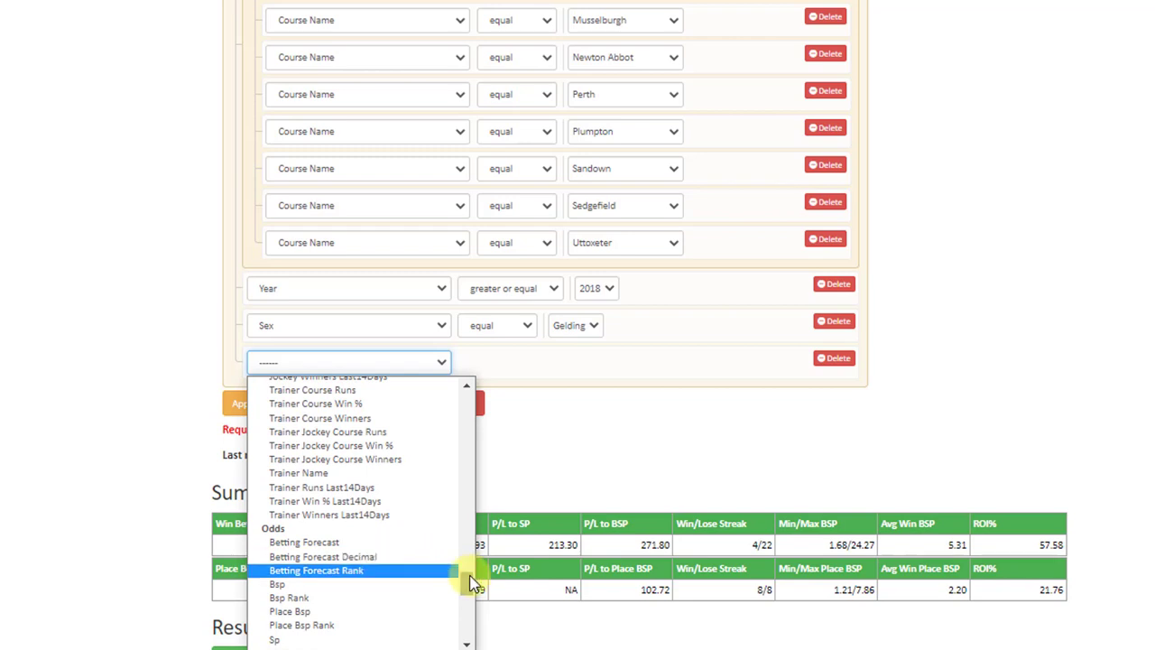
mouse_move(464, 574)
left_mouse_down()
mouse_move(464, 627)
mouse_move(454, 572)
mouse_move(457, 587)
left_mouse_up()
left_click(386, 587)
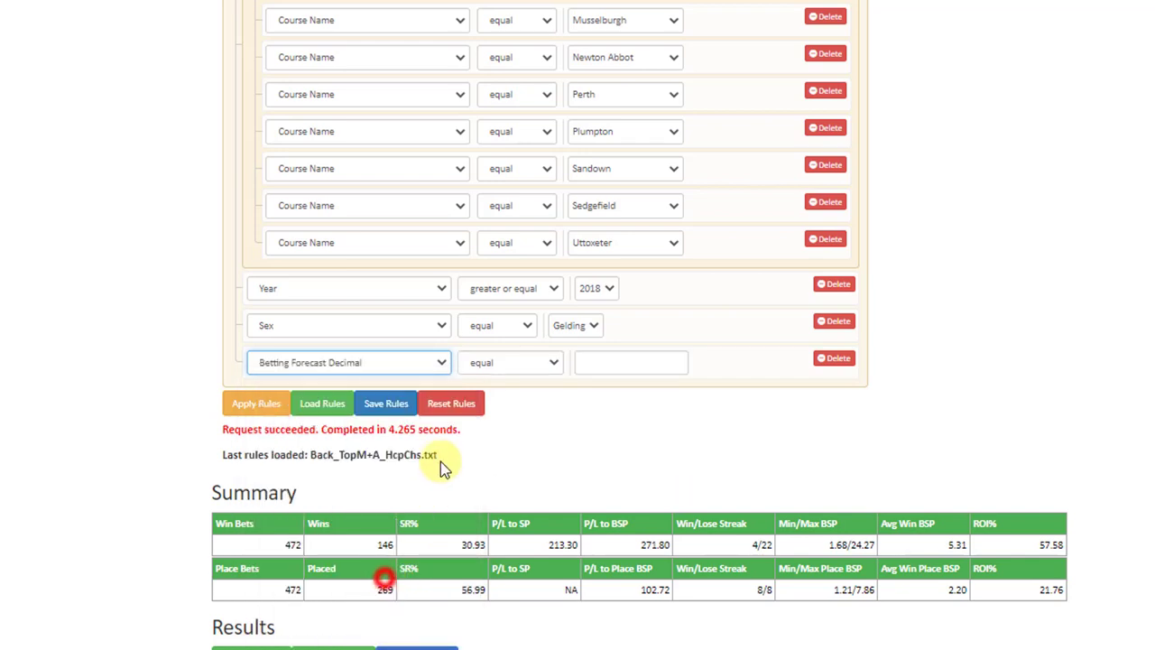
left_click(510, 362)
left_click(520, 452)
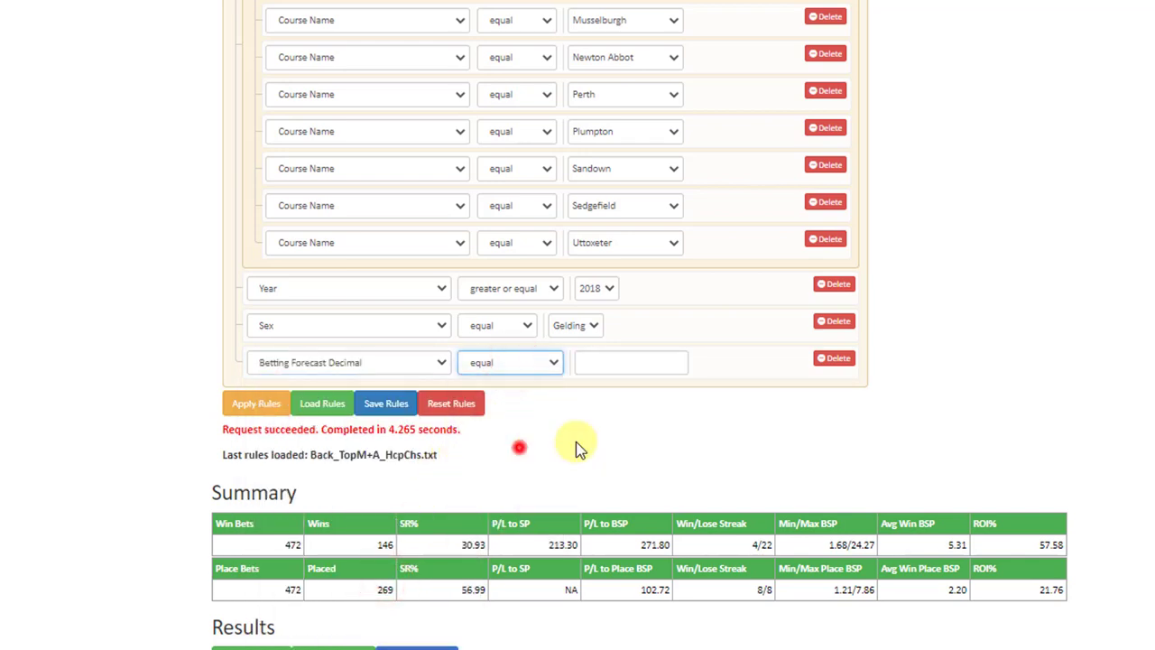
left_click(682, 360)
type("8")
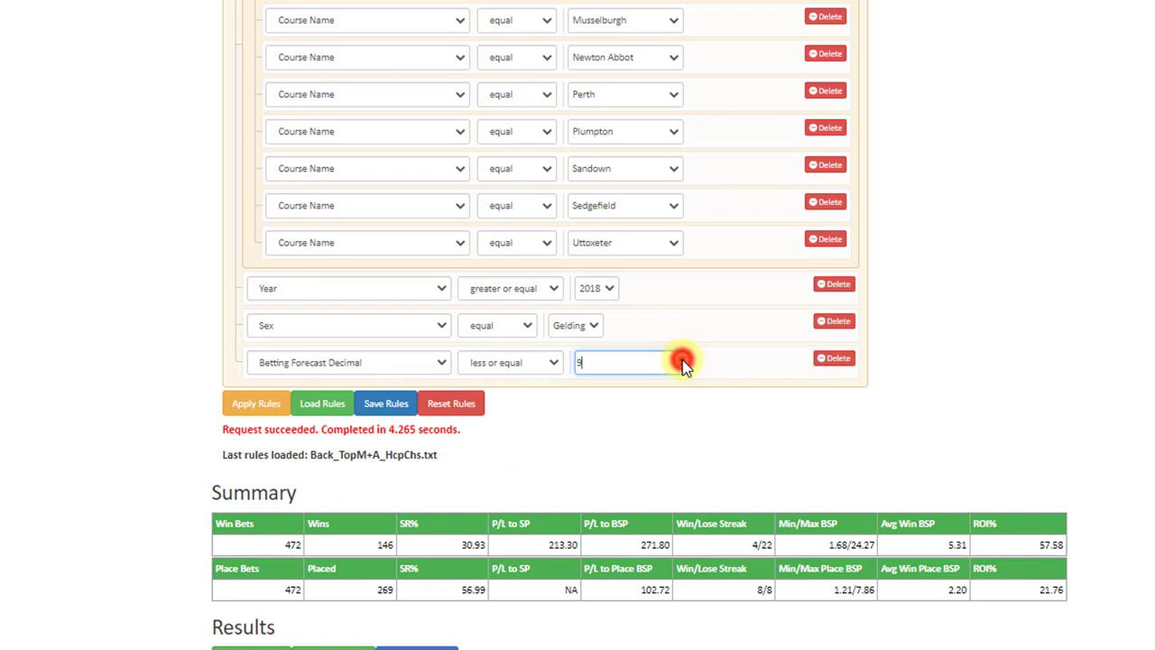
left_click(681, 358)
left_click(682, 358)
left_click(681, 358)
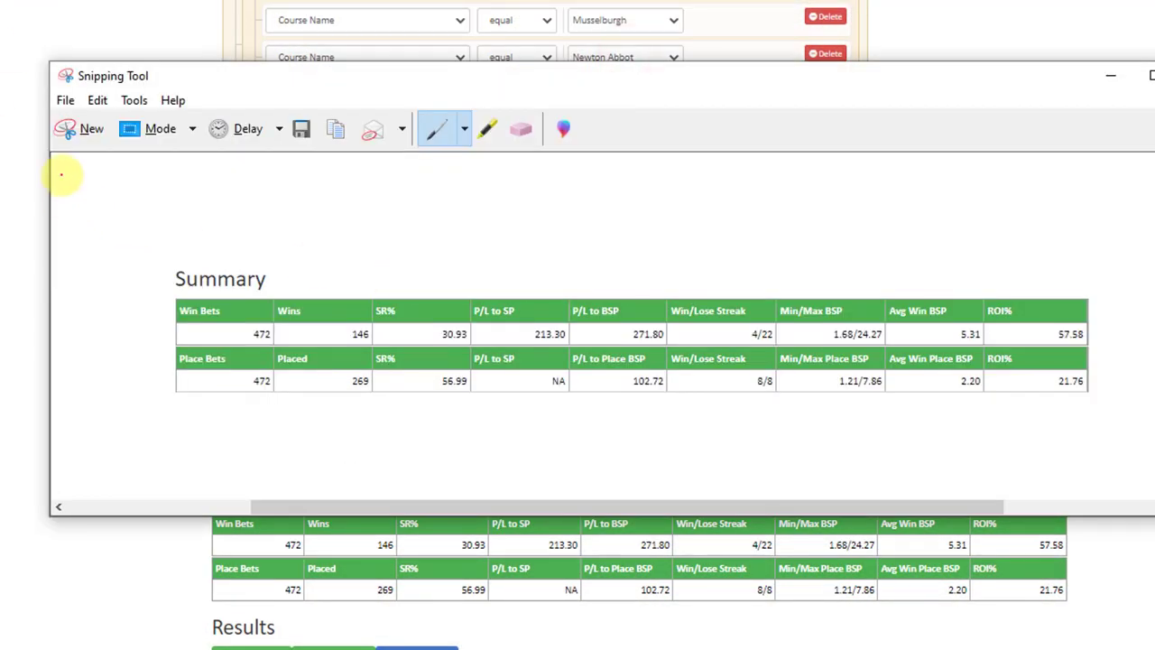
Step: Capture the current Summary tables in Snipping Tool and apply the updated rules to the past results
left_click(94, 126)
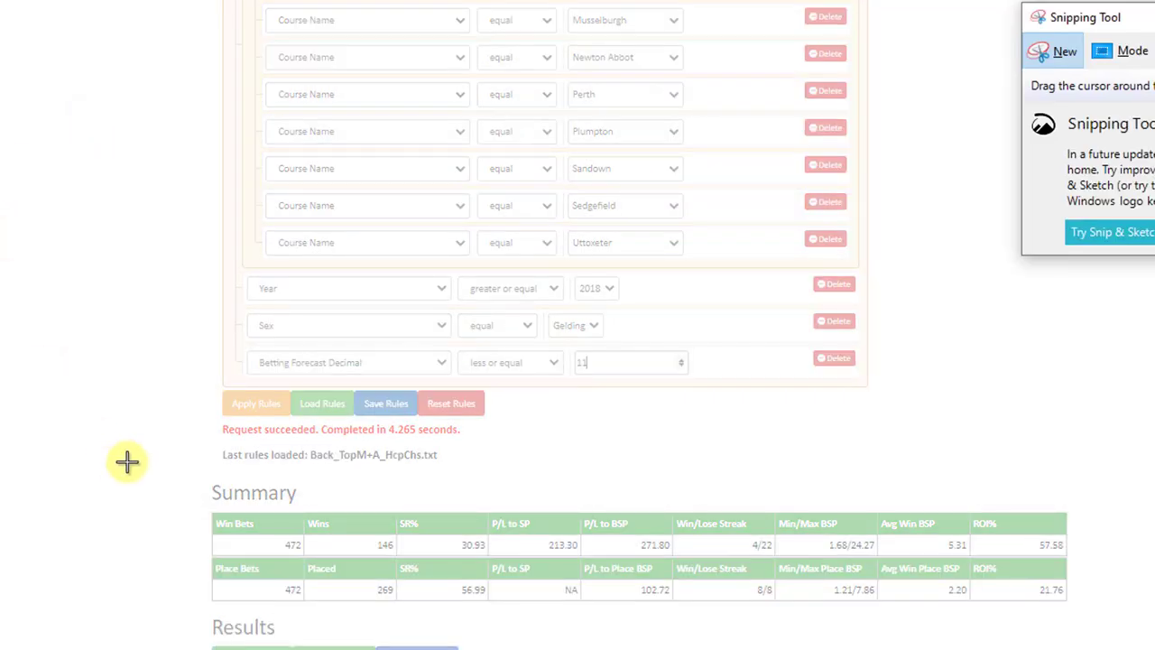
left_click_drag(173, 464, 1083, 611)
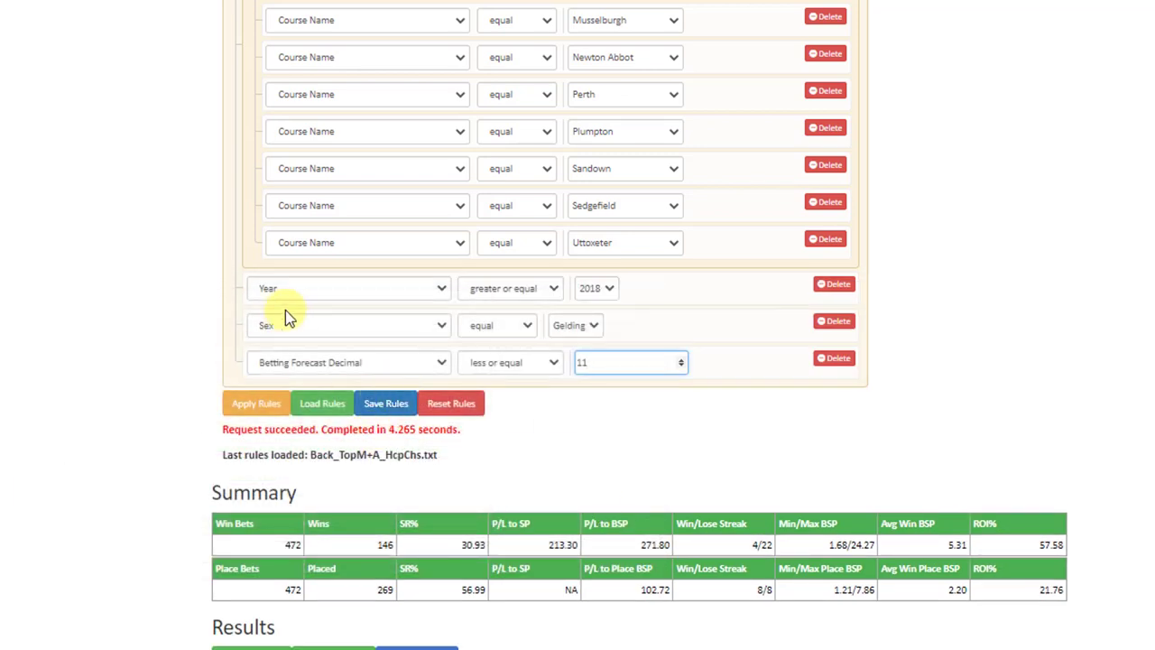
left_click(253, 406)
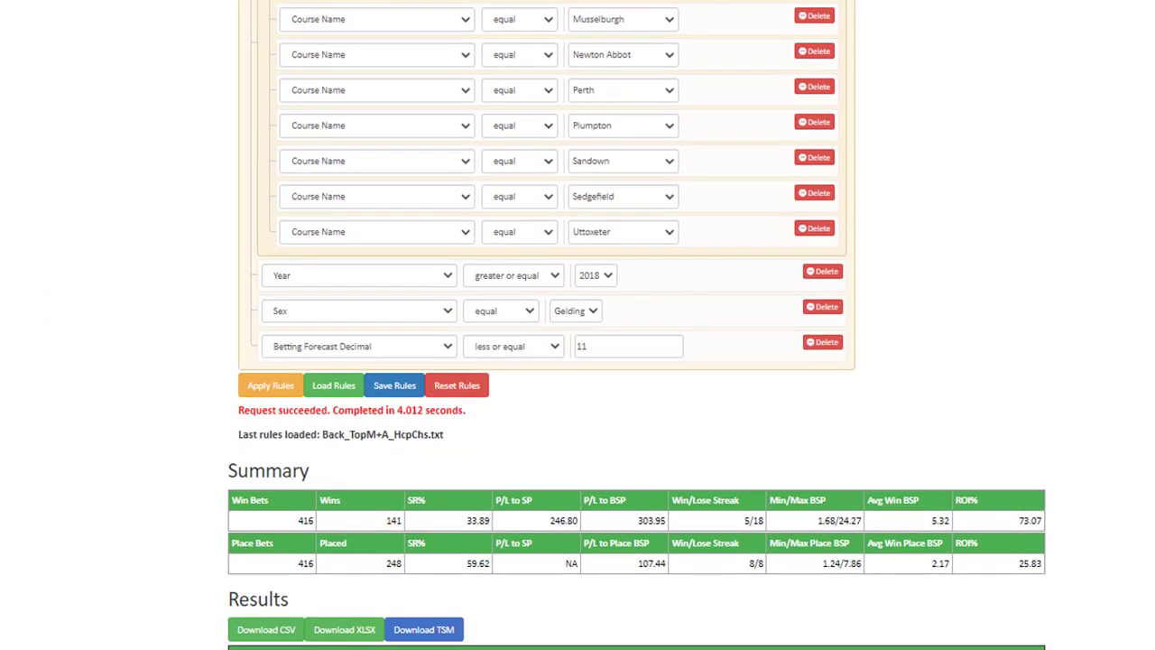
Step: Compare the new summary with the captured one in Snipping Tool, and close the snip without saving it
key("alt+Tab")
left_click_drag(654, 286, 655, 49)
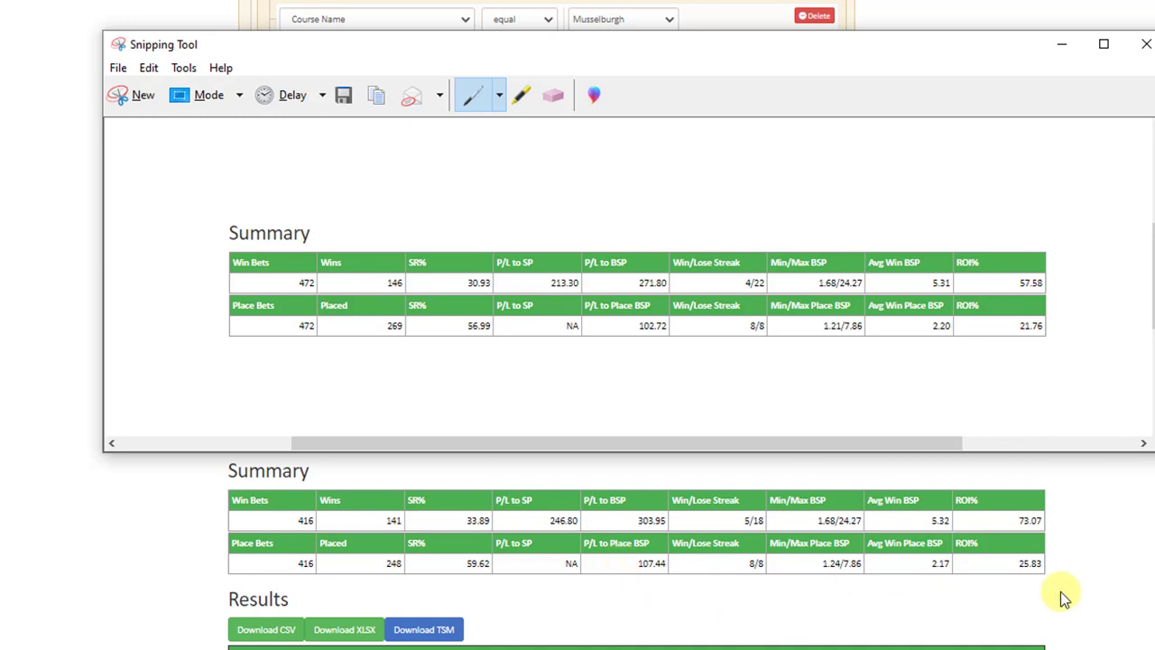
left_click(1139, 47)
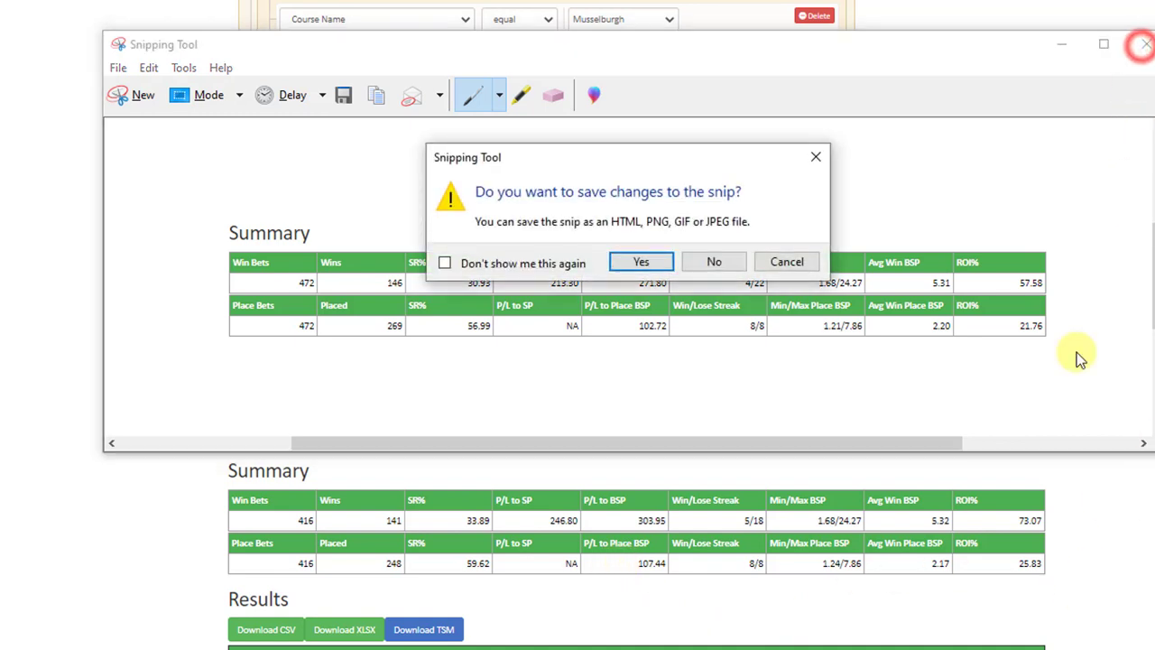
left_click(731, 261)
Step: Review the refined system's results list, year and month breakdowns, summary figures and rules
scroll(1134, 418, "down", 8)
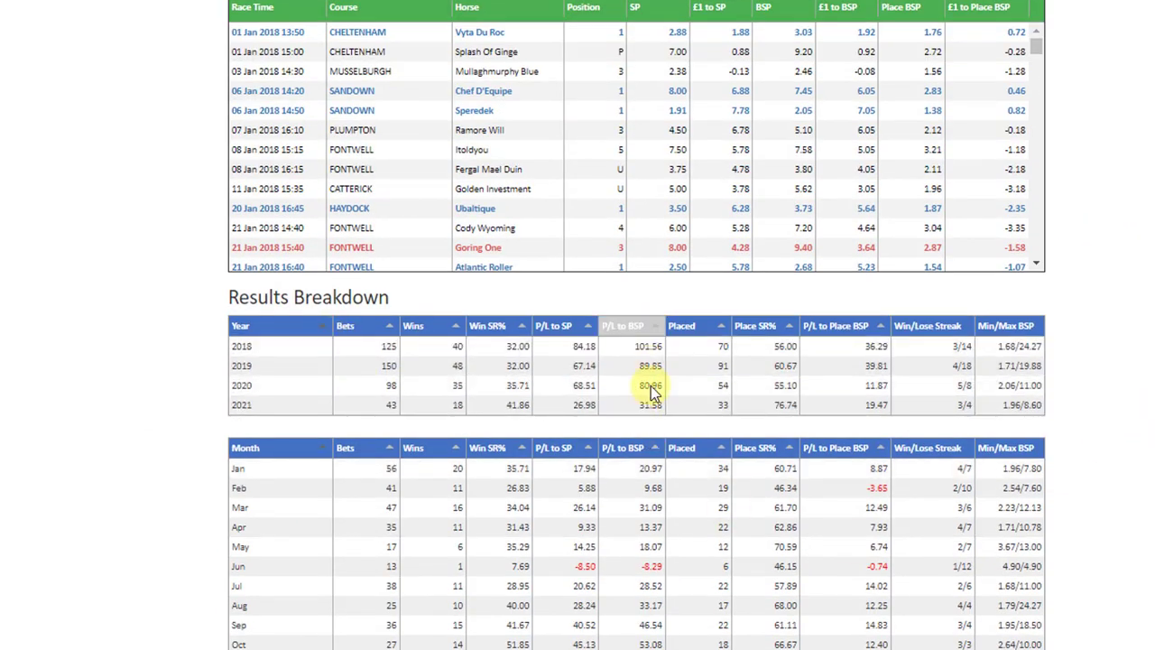
scroll(801, 611, "up", 4)
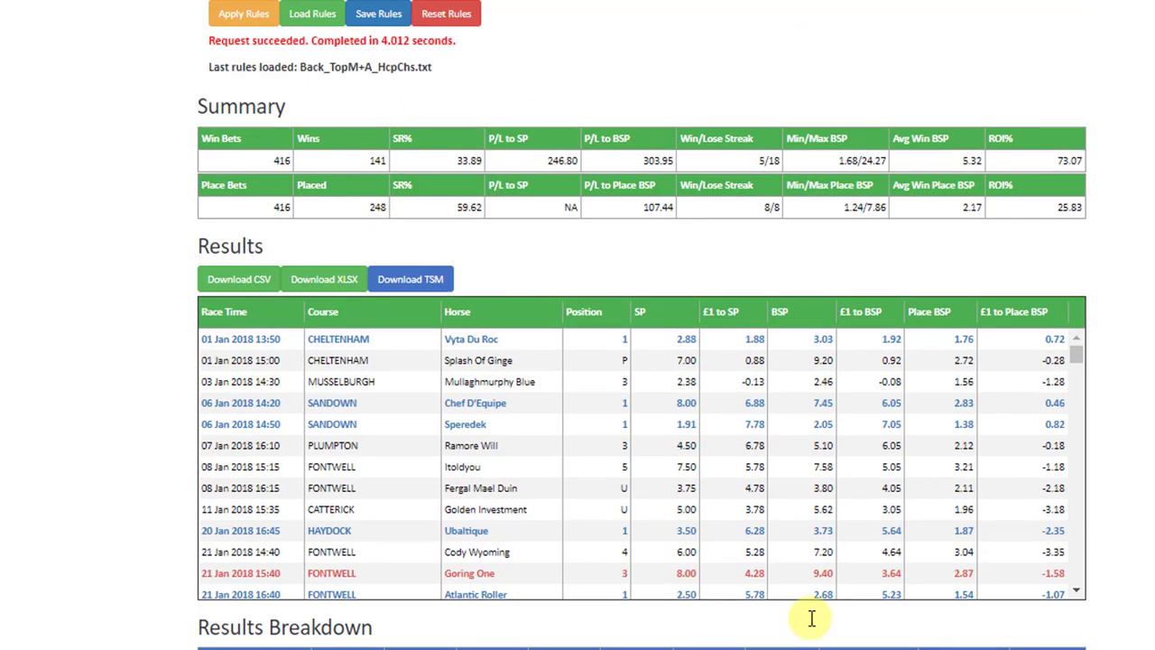
scroll(811, 618, "up", 3)
scroll(709, 421, "down", 6)
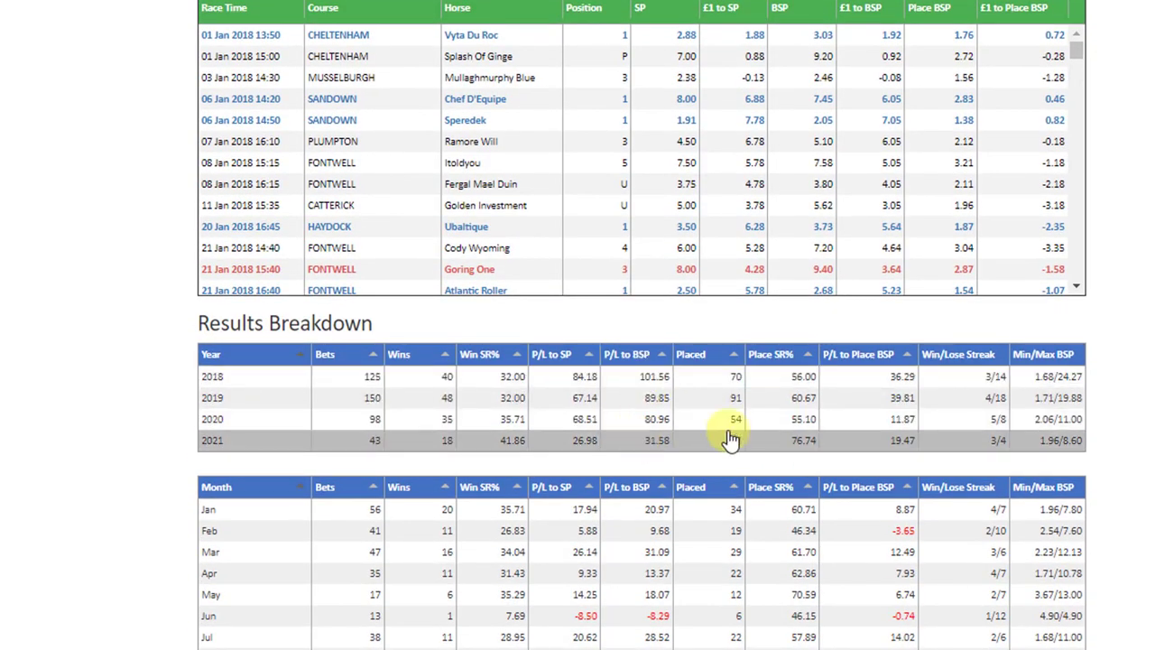
scroll(729, 433, "up", 6)
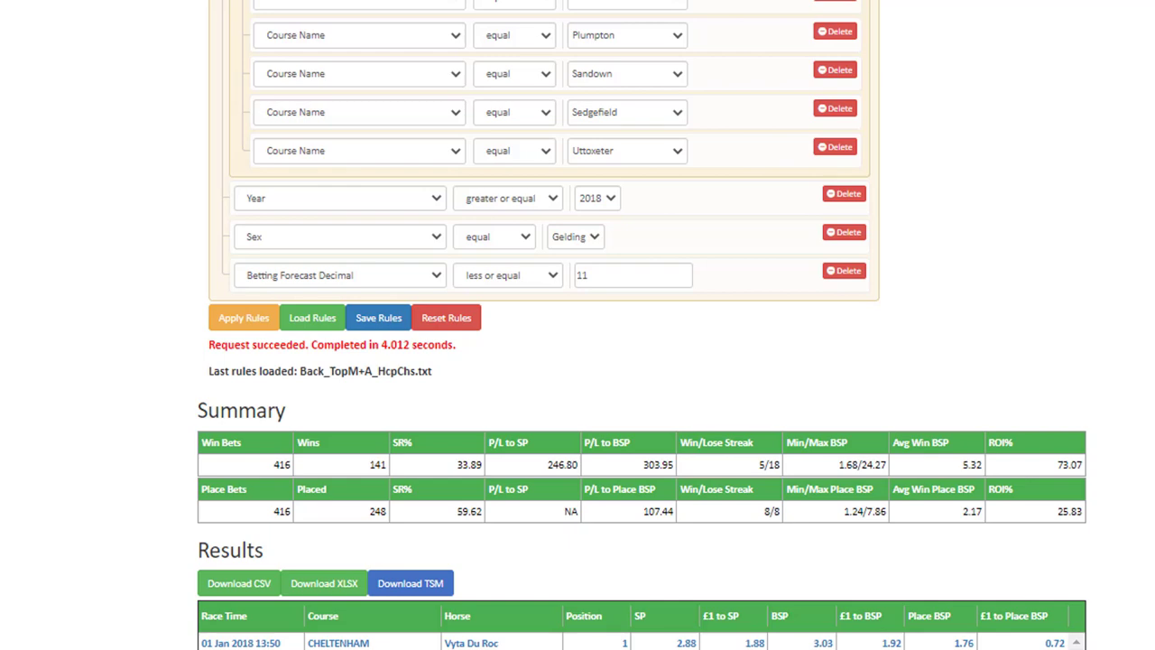
scroll(968, 398, "up", 1)
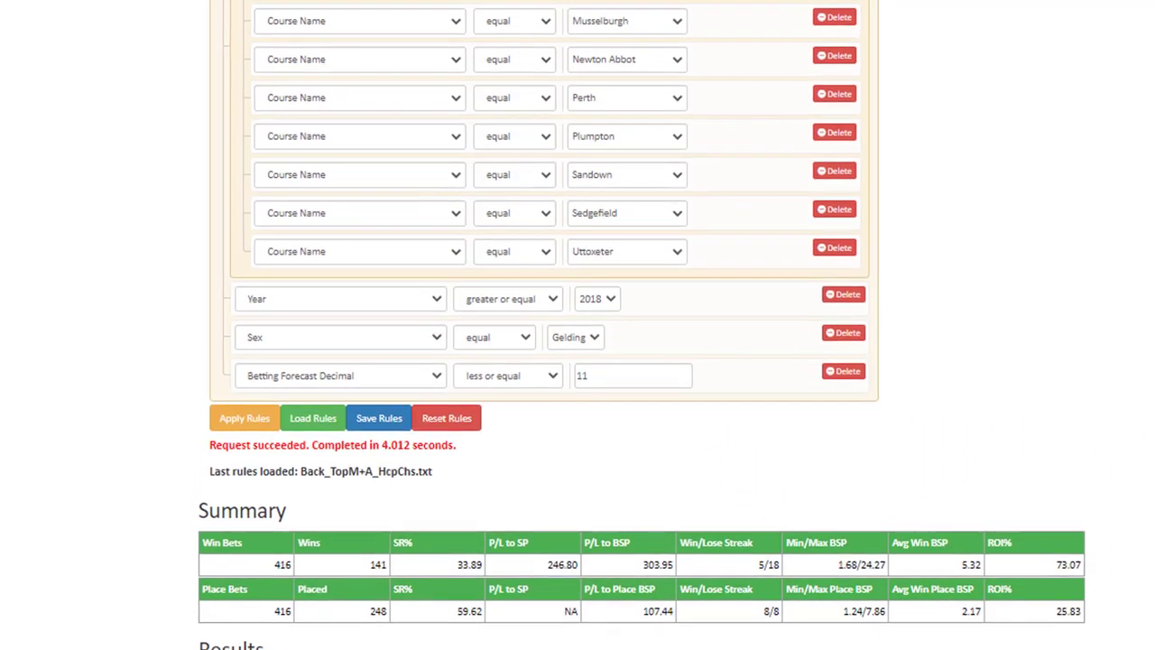
scroll(1141, 406, "up", 2)
scroll(1141, 407, "down", 2)
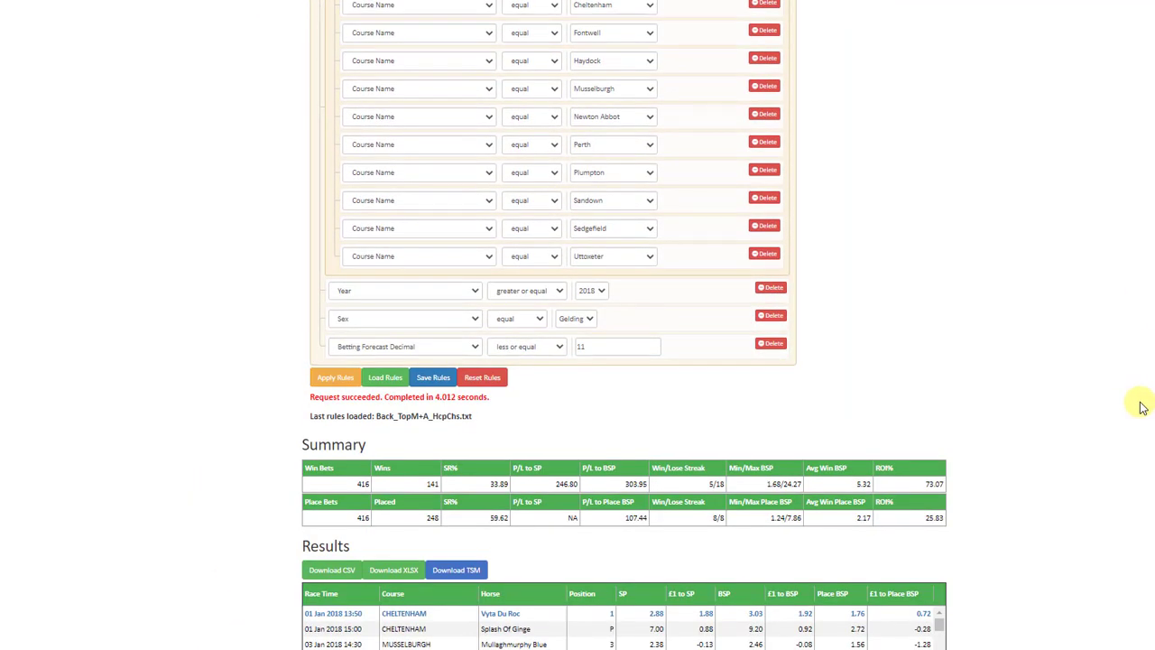
Step: Reset the rules and start a new system with a Year greater or equal 2018 rule plus a second blank rule
left_click(478, 378)
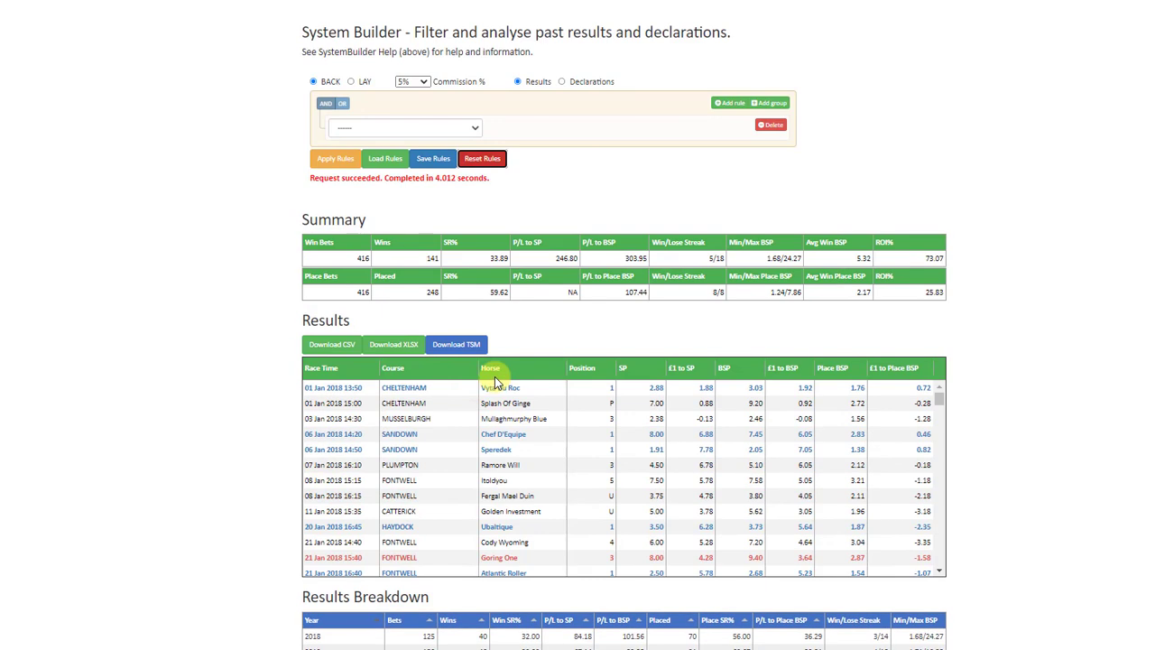
left_click(733, 104)
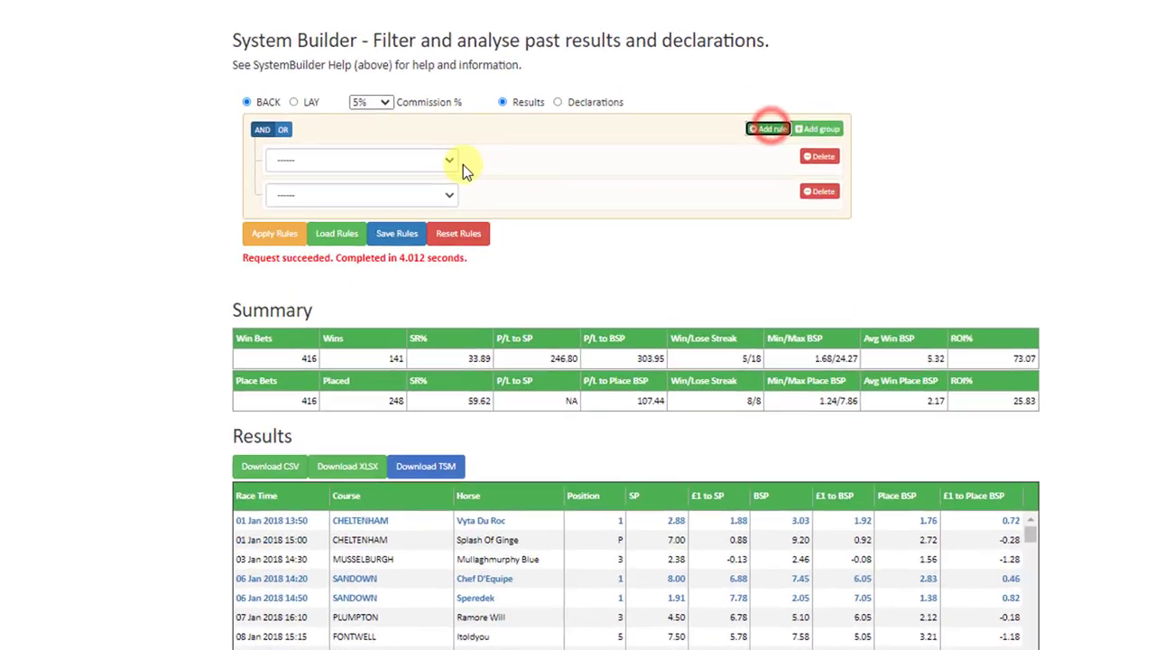
left_click(473, 129)
left_click(379, 325)
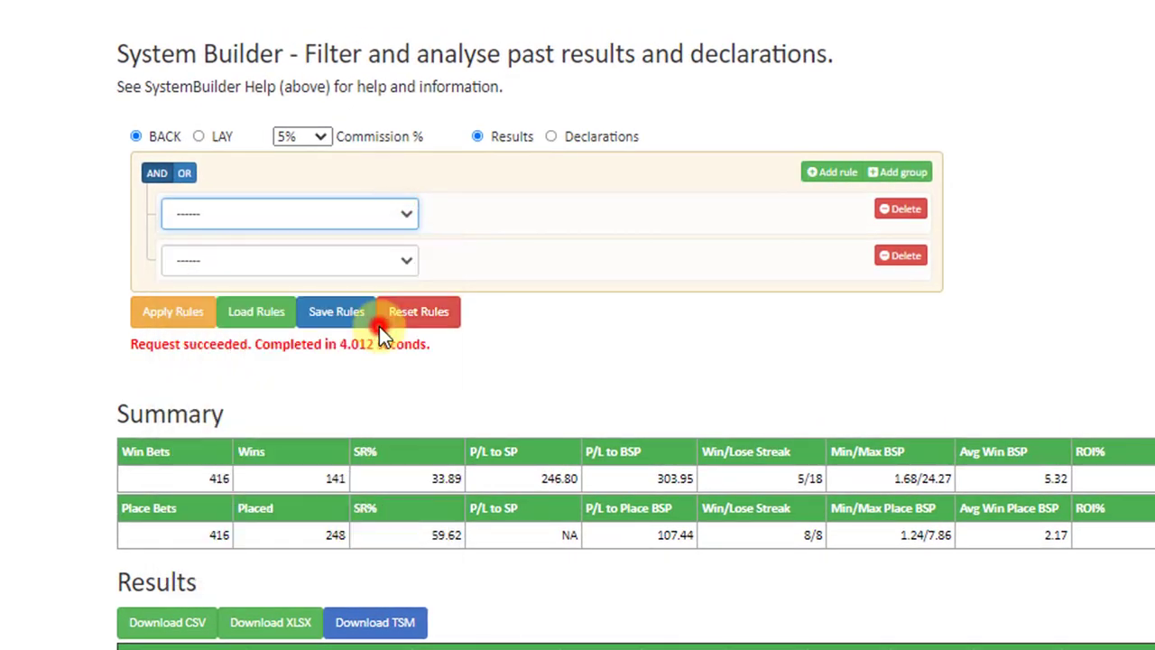
left_click(604, 215)
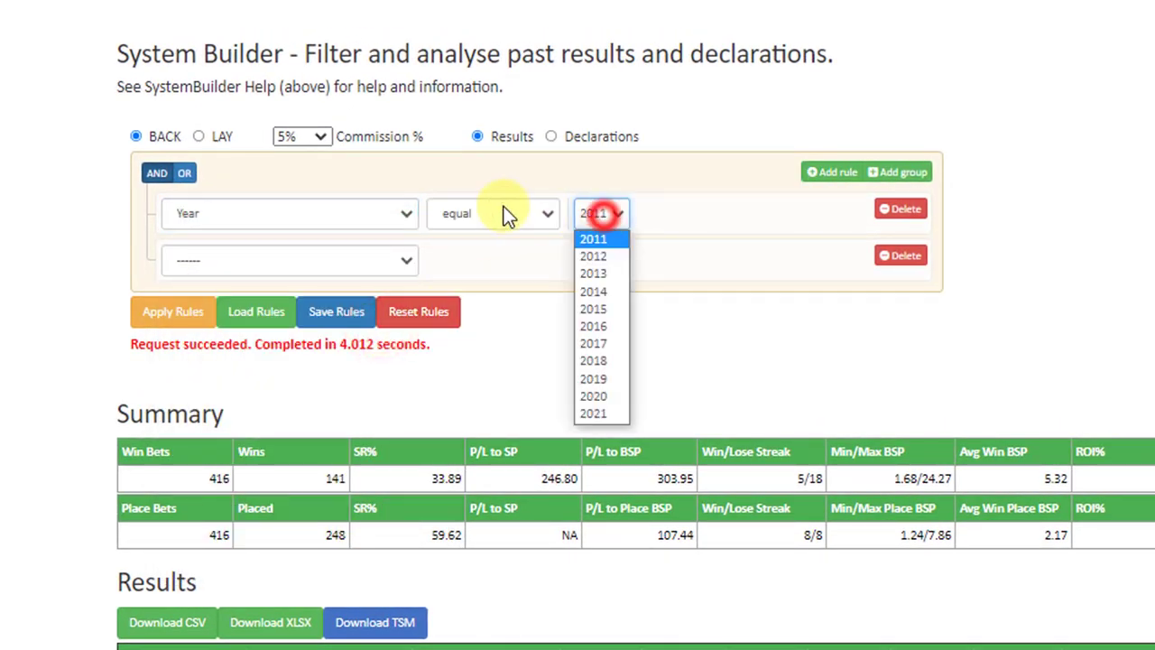
left_click(503, 213)
left_click(502, 360)
left_click(600, 213)
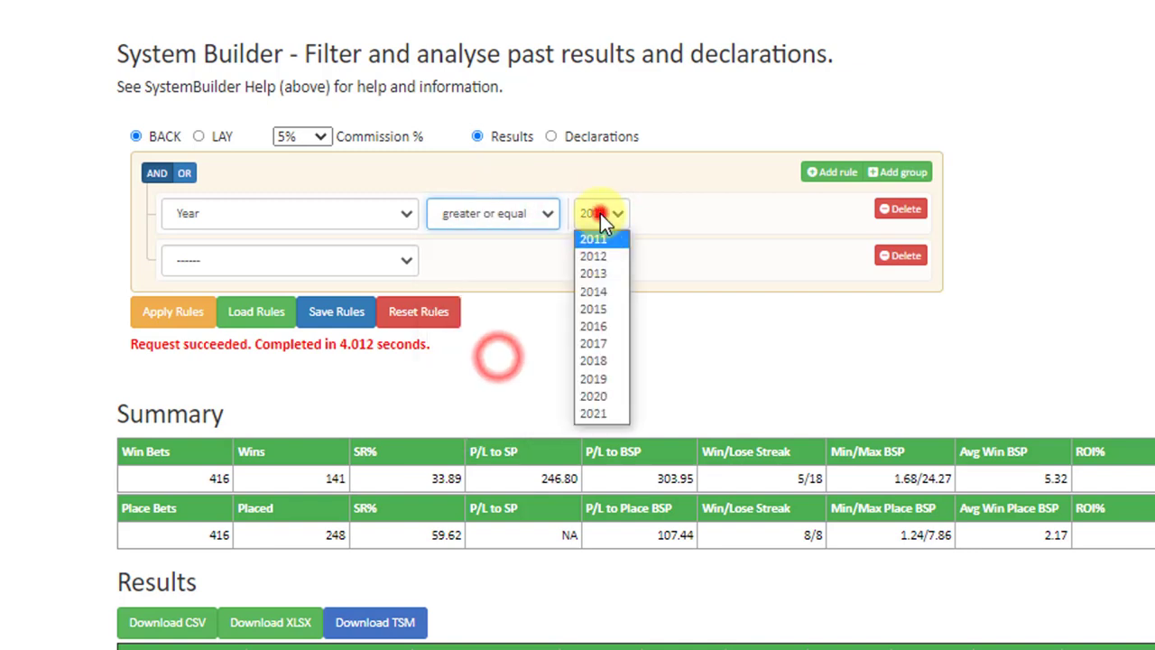
left_click(598, 361)
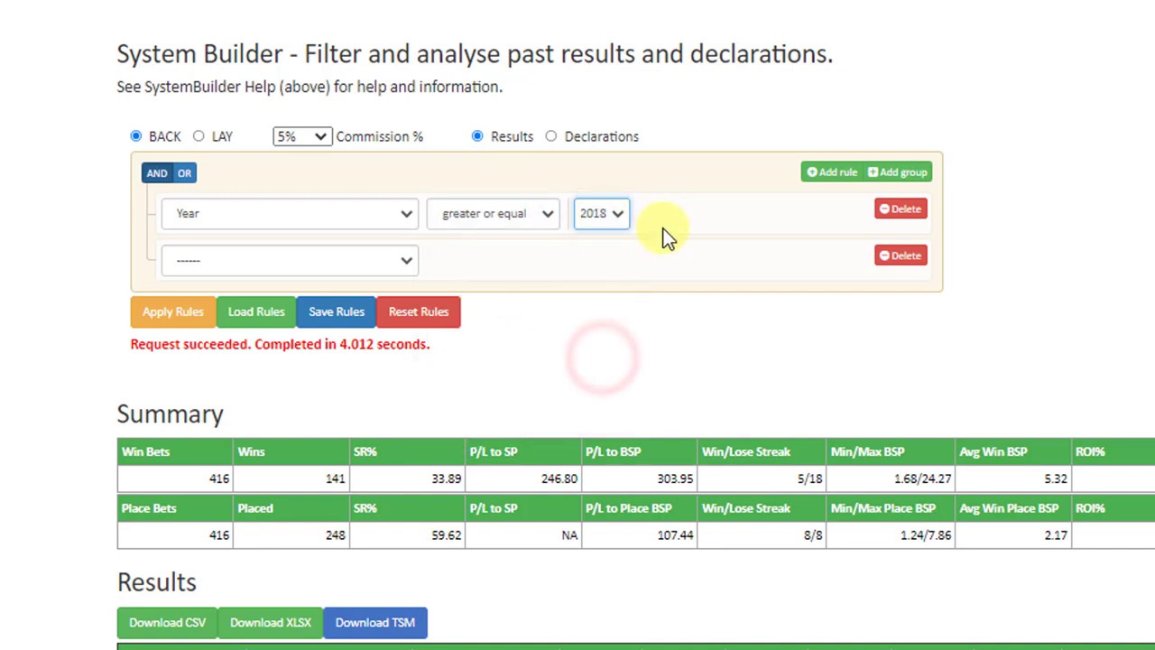
Step: Set the blank second rule to Flat Or Jumps equal F
left_click(407, 262)
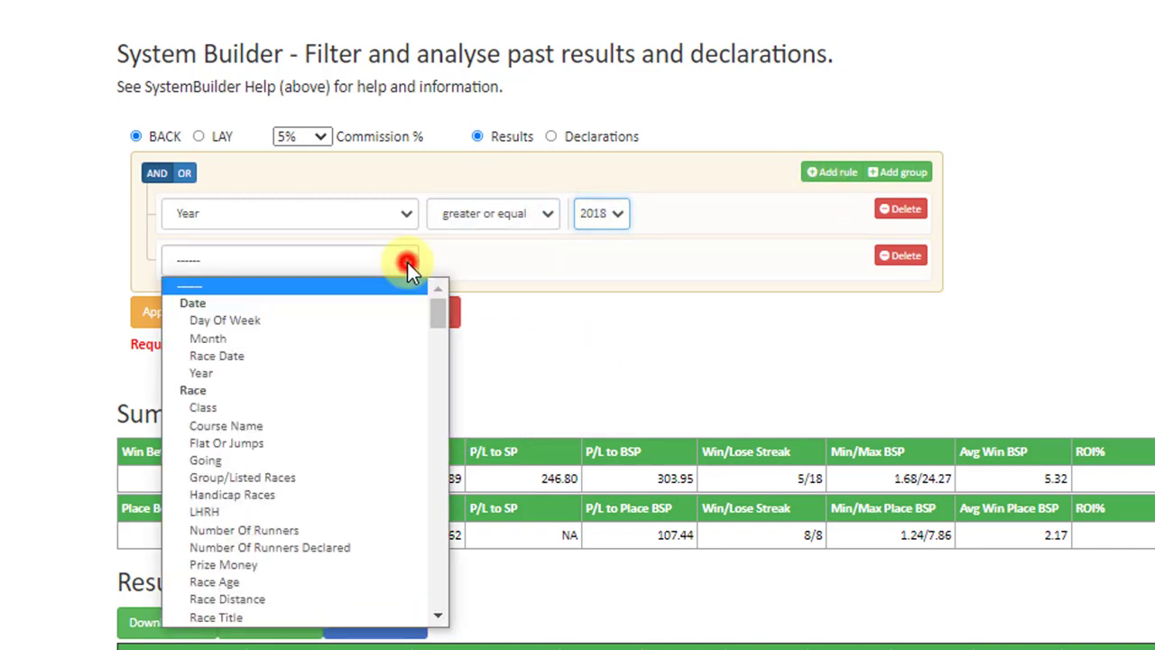
left_click(355, 444)
left_click(555, 261)
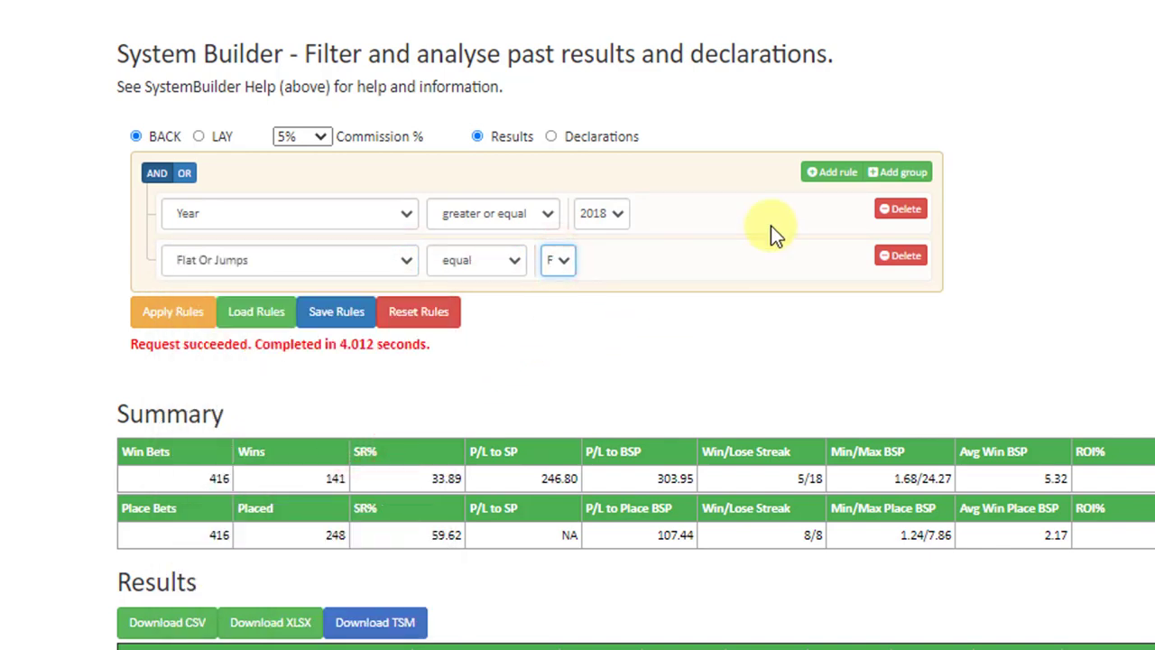
Step: Add a third rule for Lto 1 Pos Numeric greater or equal 5
left_click(820, 175)
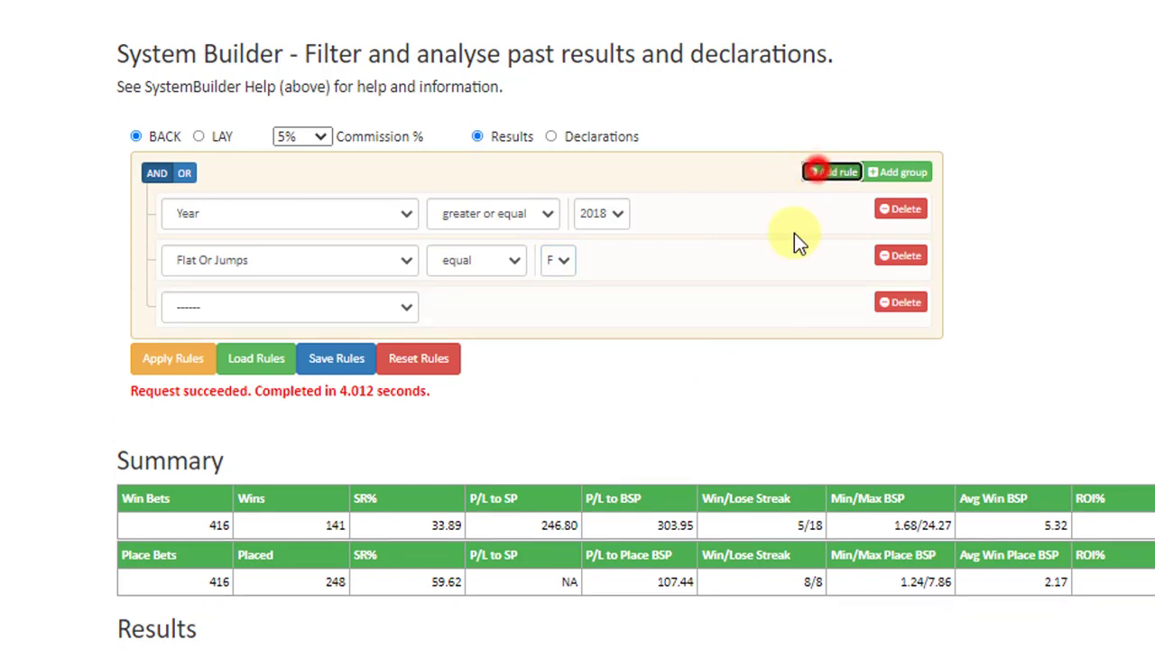
left_click(406, 307)
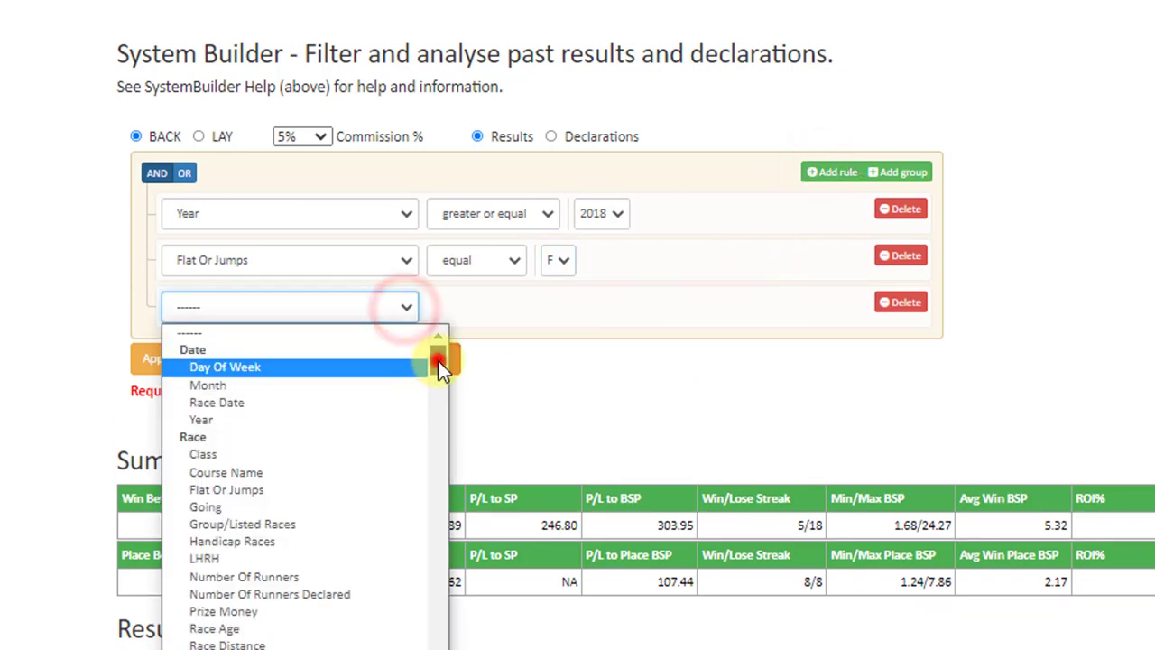
left_click_drag(438, 360, 441, 532)
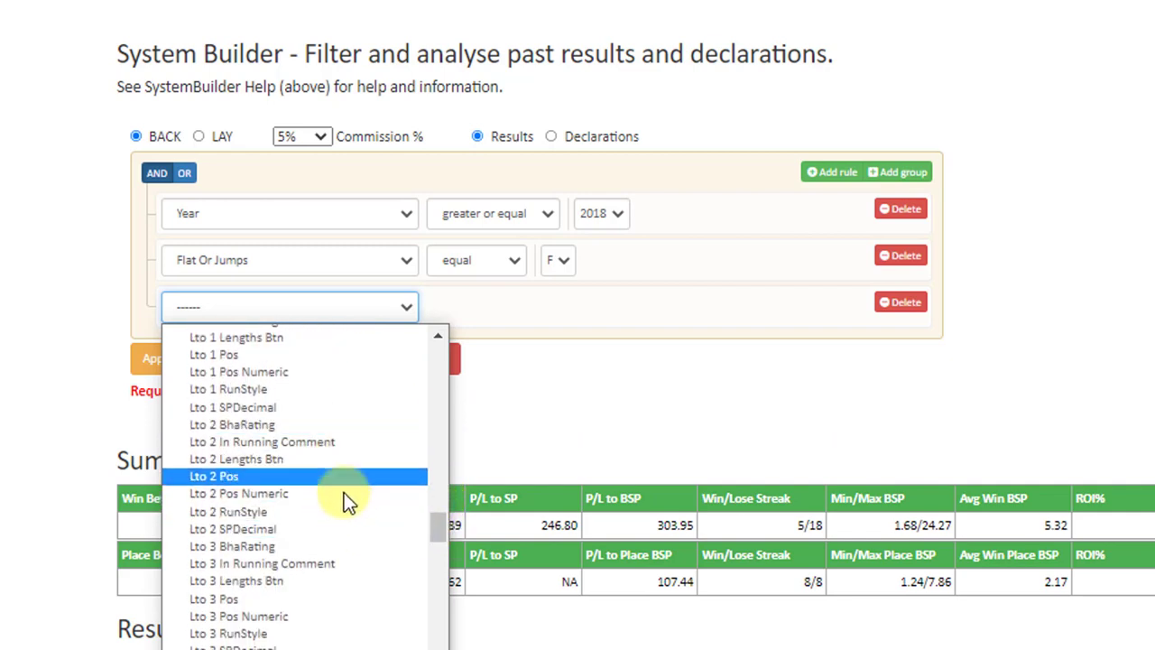
left_click(332, 372)
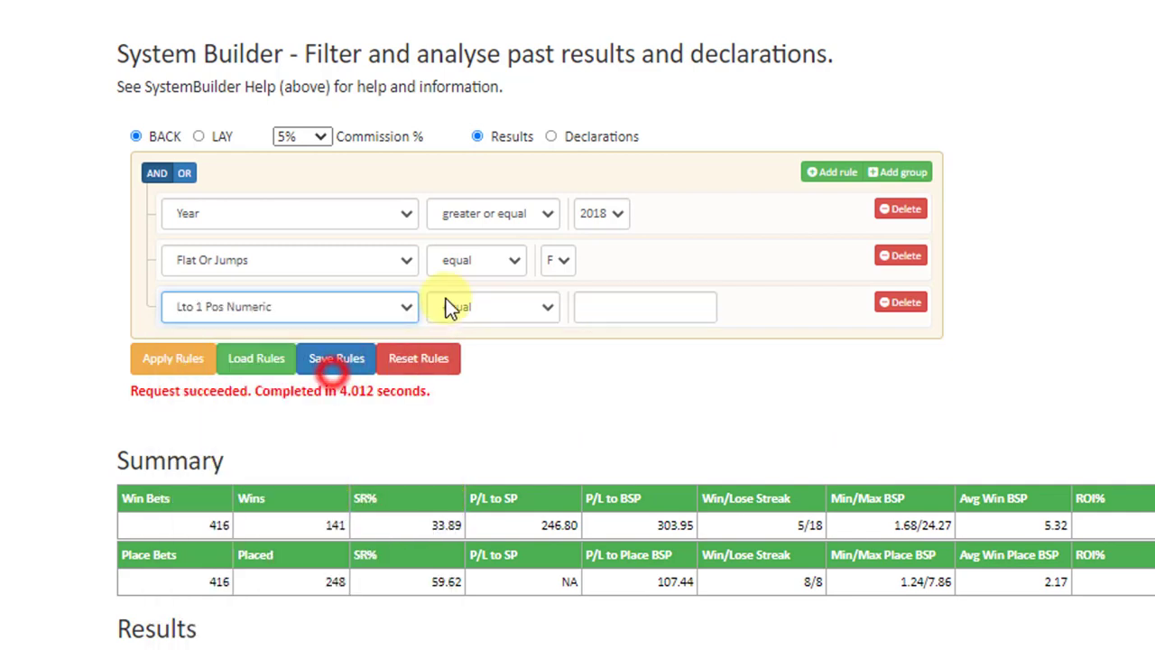
left_click(471, 305)
left_click(488, 454)
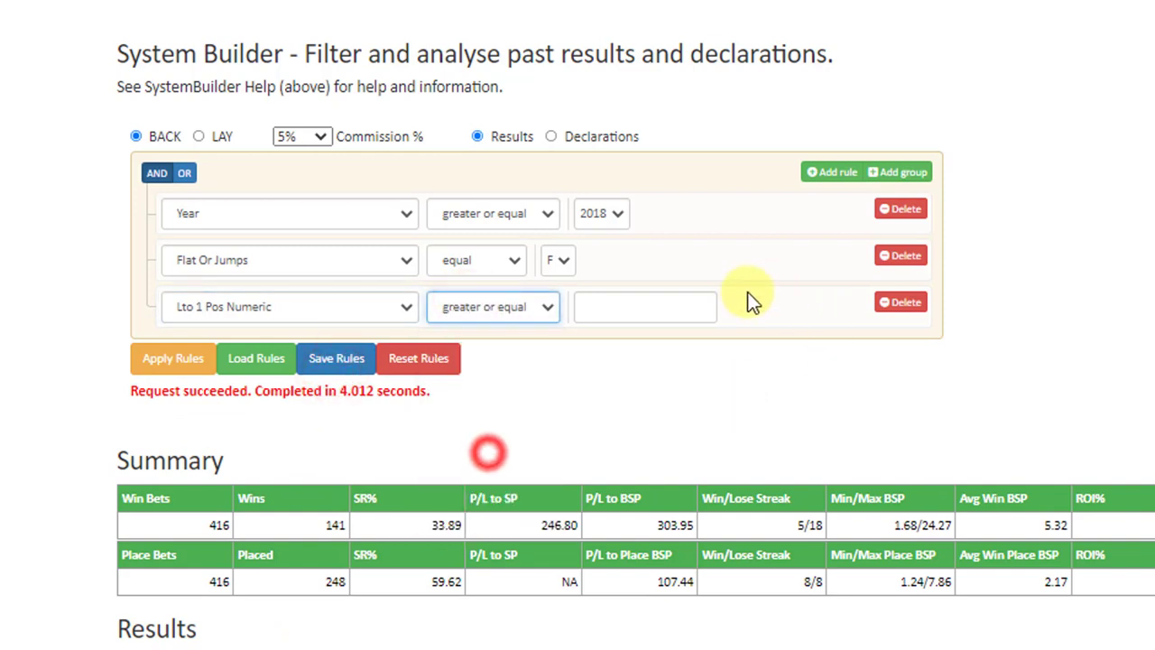
left_click(706, 308)
type("5")
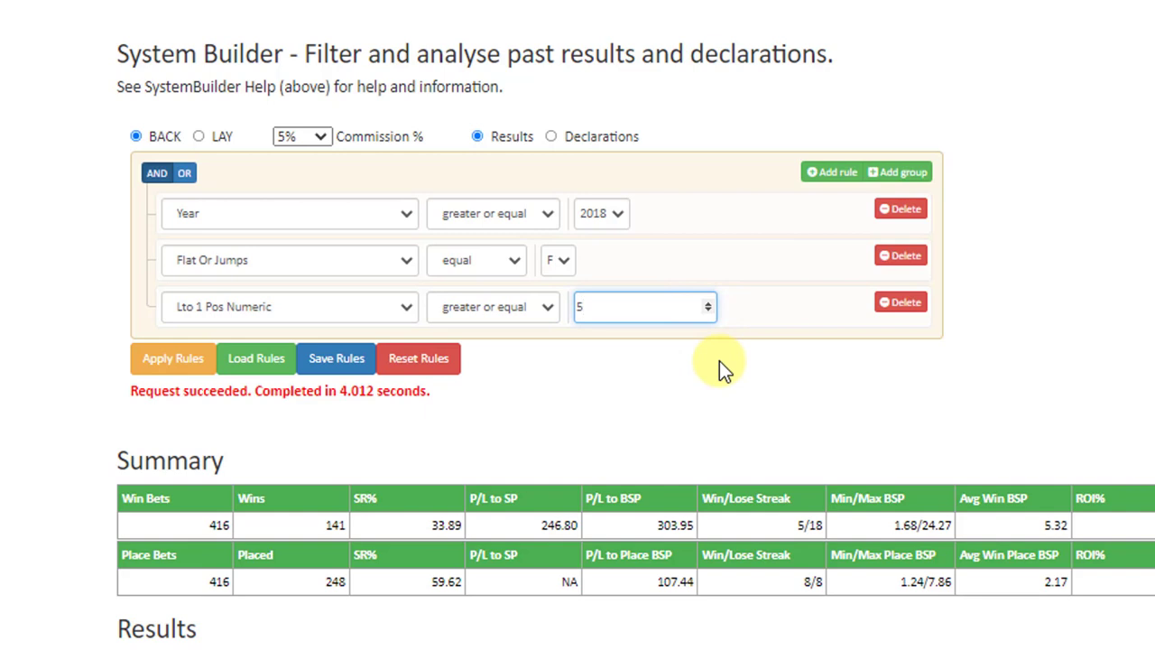
Step: Add a rule for Days Since Run greater or equal 300 and apply the rules to the past results
left_click(839, 174)
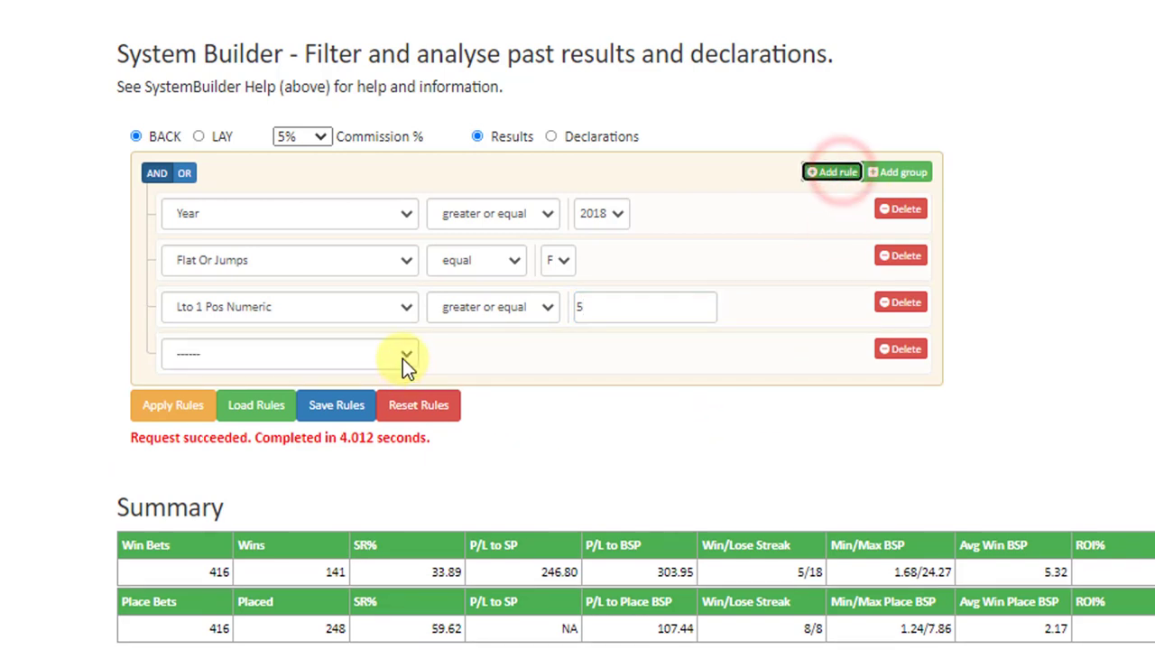
left_click(403, 358)
left_click_drag(443, 410, 440, 424)
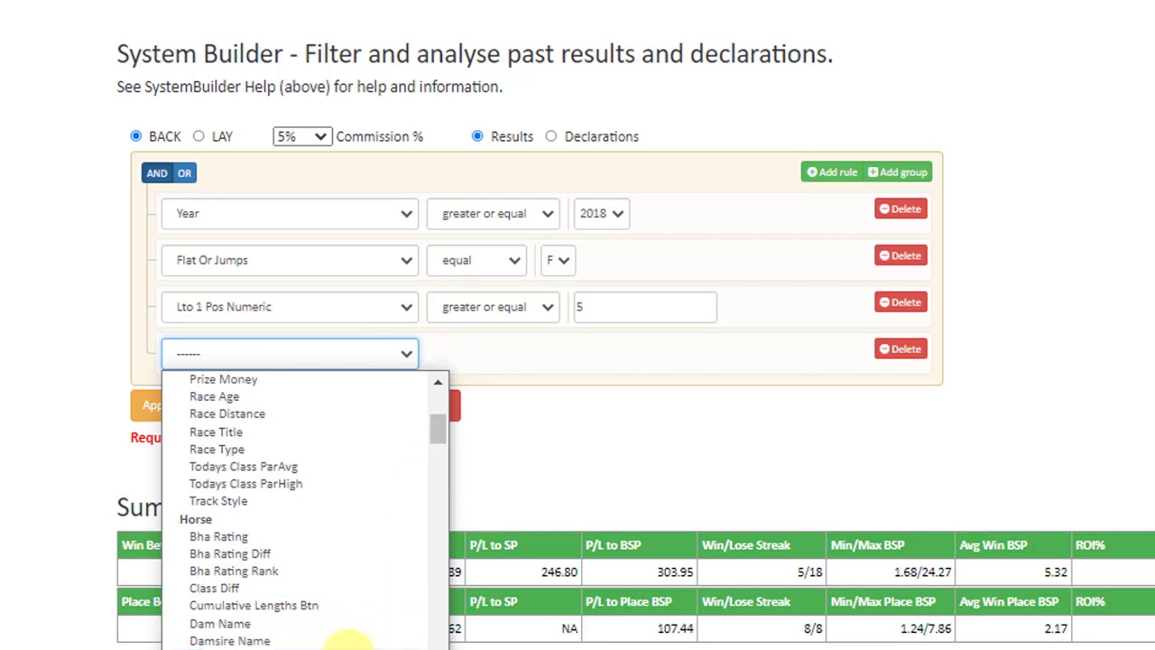
left_click(352, 646)
left_click(528, 364)
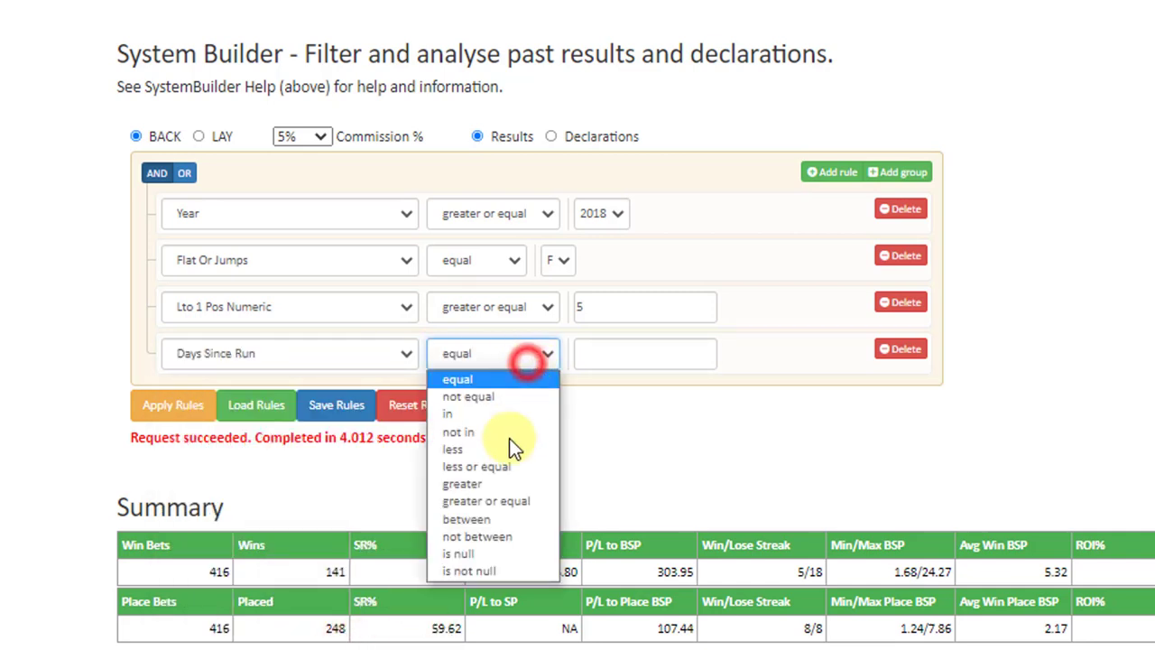
left_click(508, 499)
left_click(632, 357)
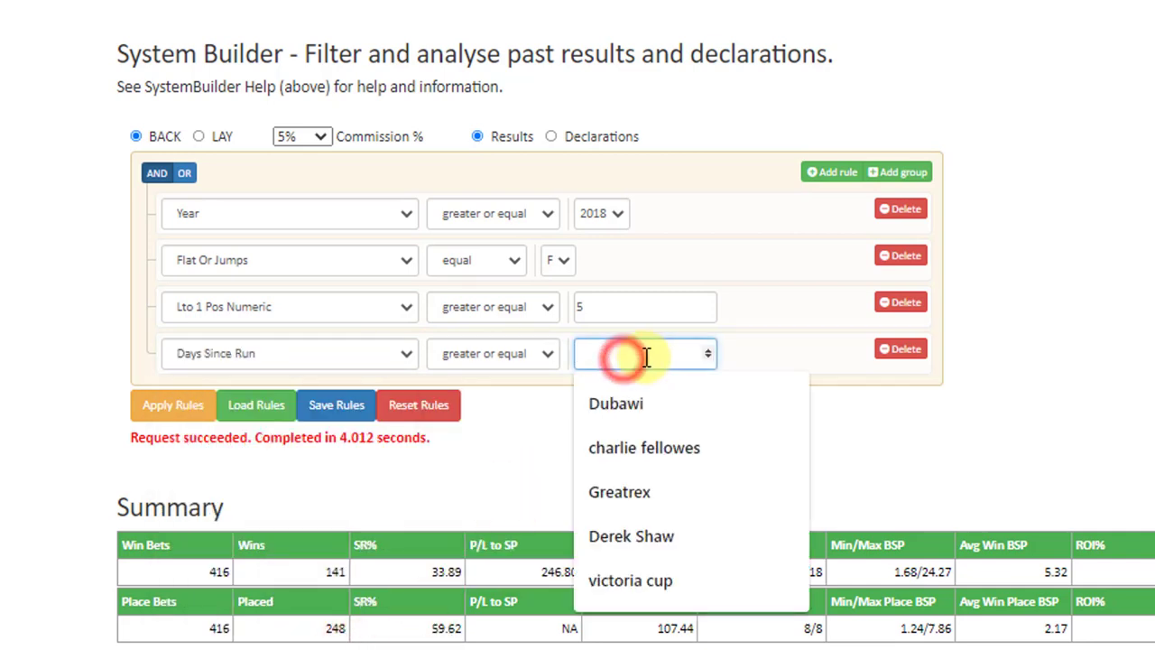
type("300")
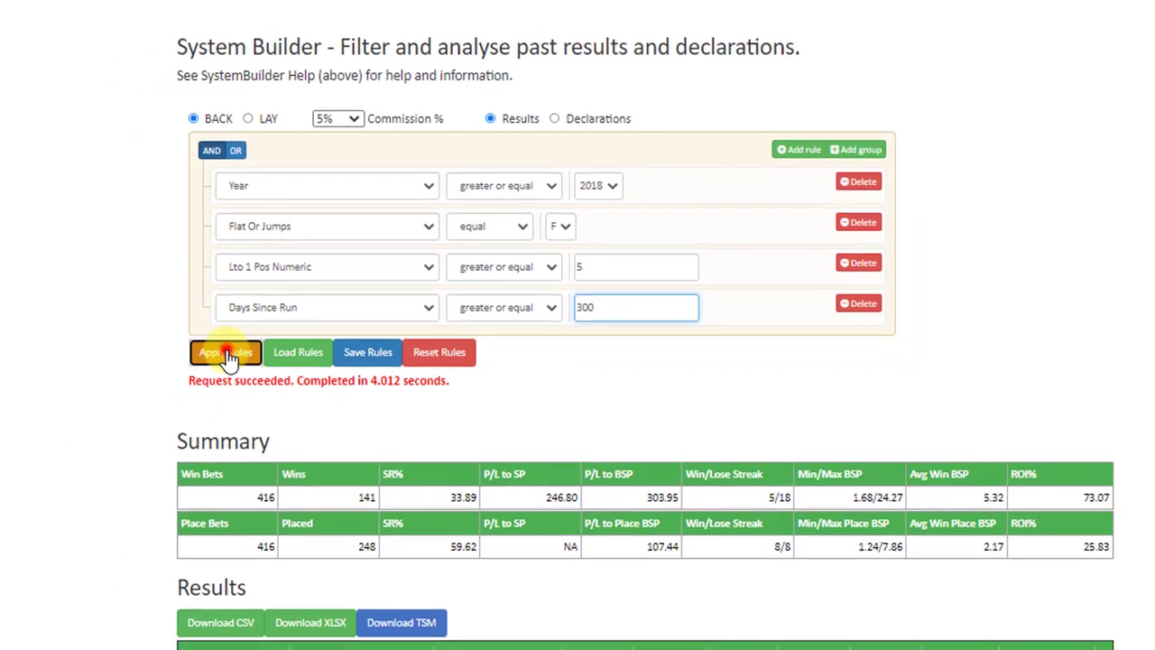
left_click(173, 404)
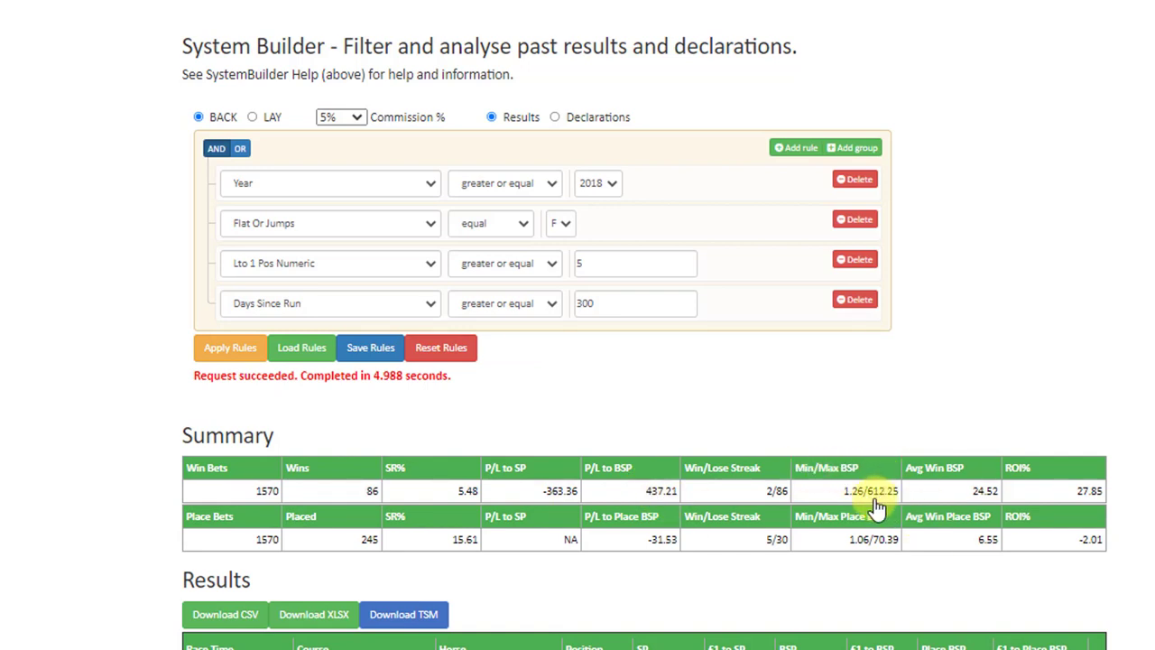
Step: Add a rule for Bsp less or equal 40 and apply the rules again
left_click(796, 147)
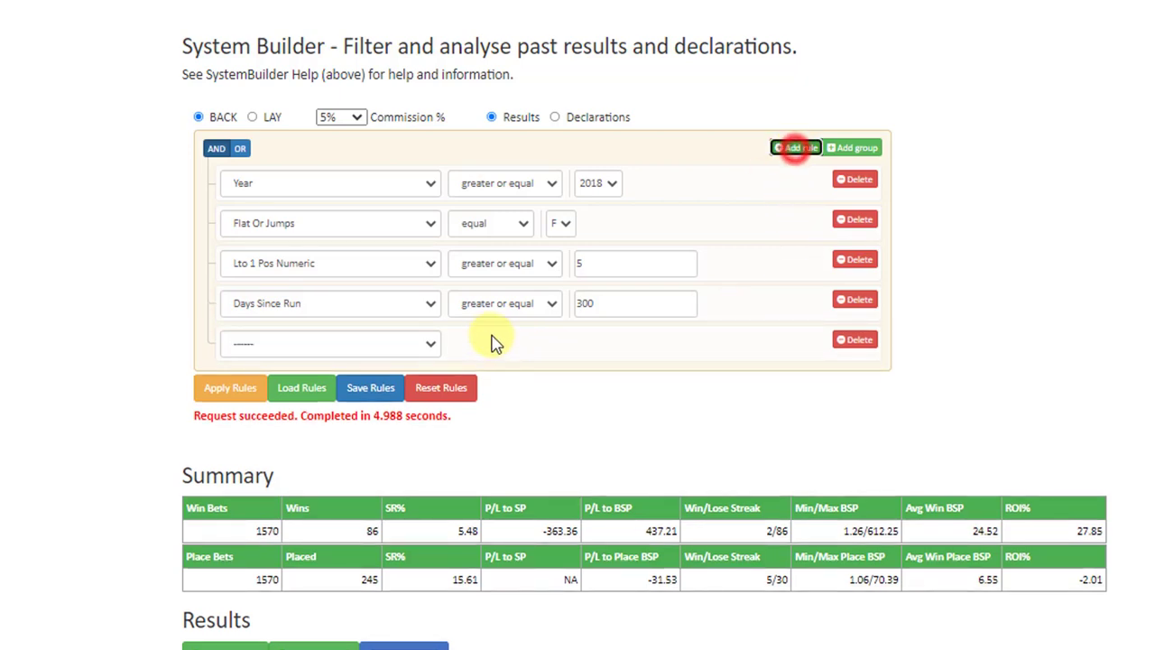
left_click(431, 344)
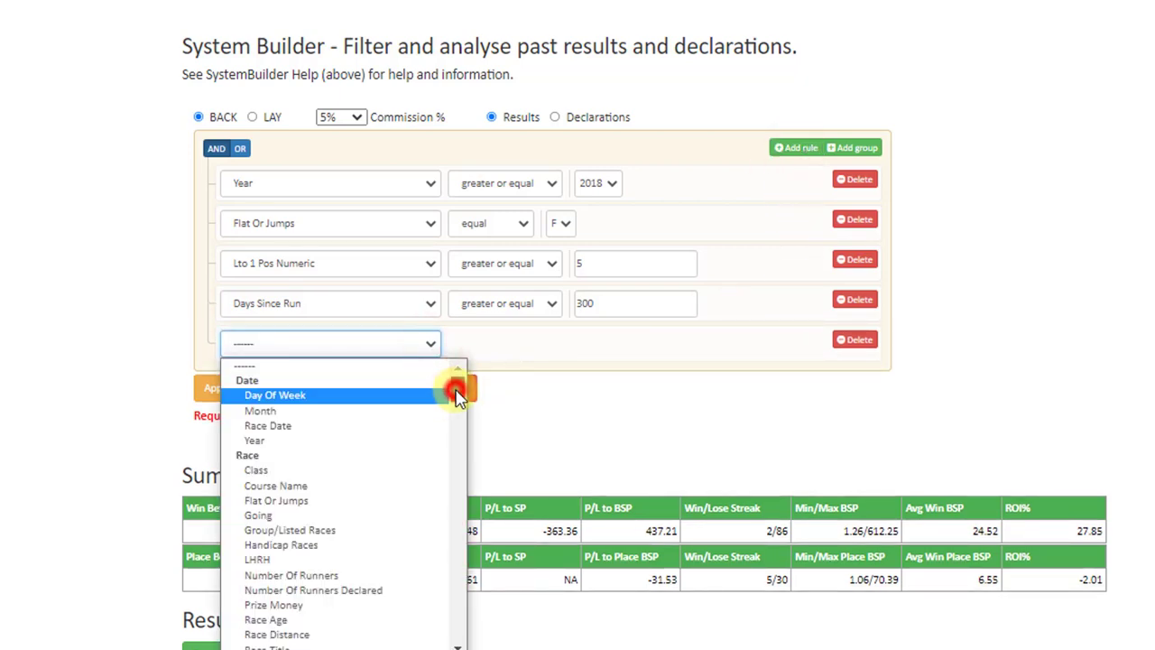
left_click_drag(457, 397, 464, 595)
left_click(358, 476)
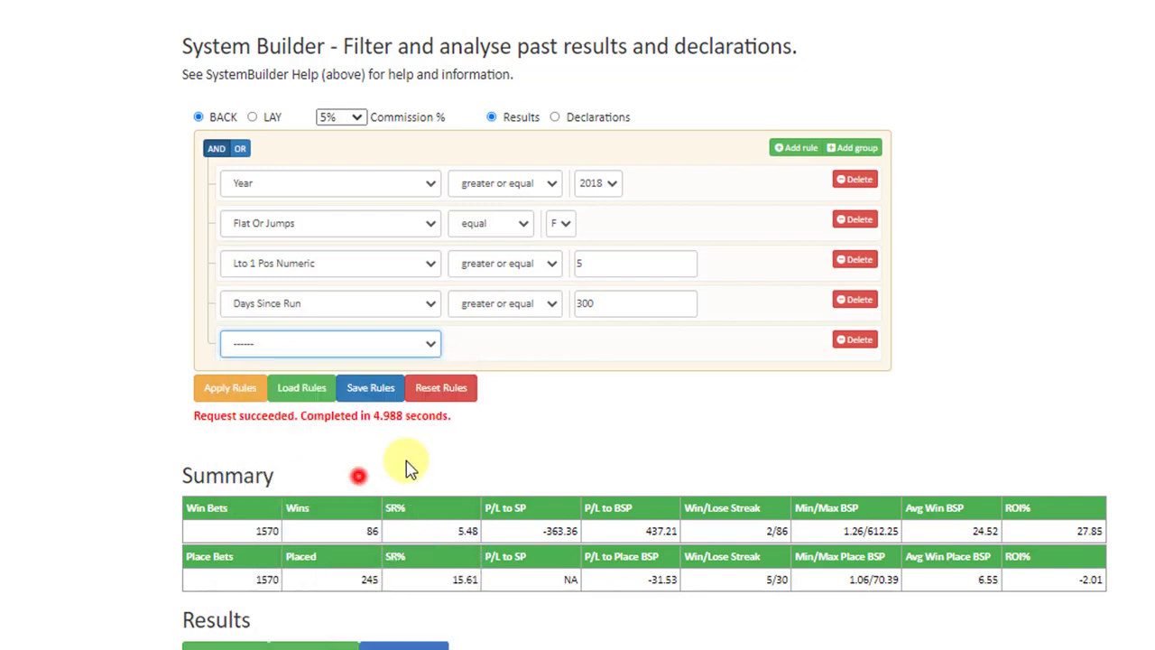
left_click(504, 349)
left_click(506, 444)
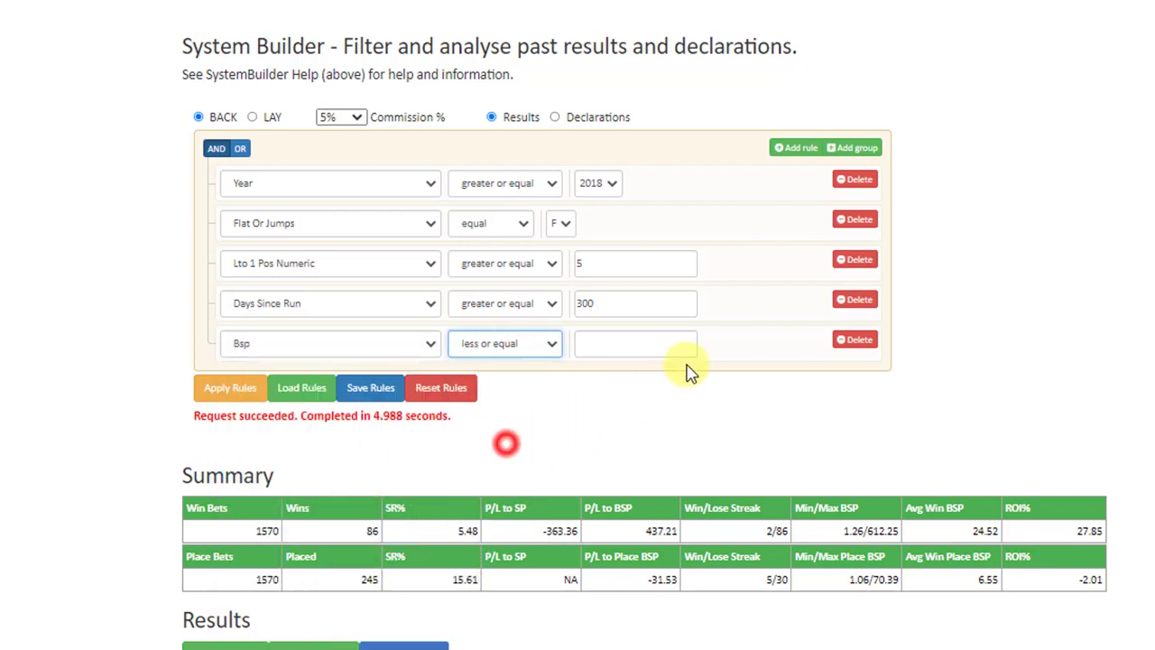
left_click(689, 343)
type("8")
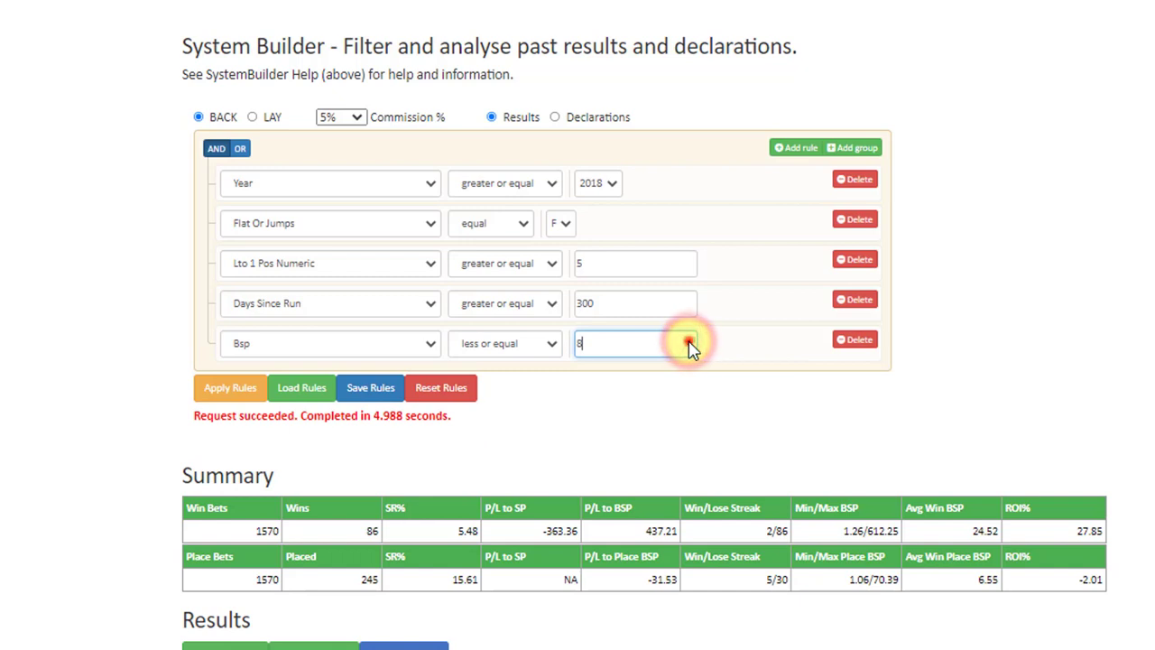
left_click_drag(688, 341, 689, 341)
double_click(632, 345)
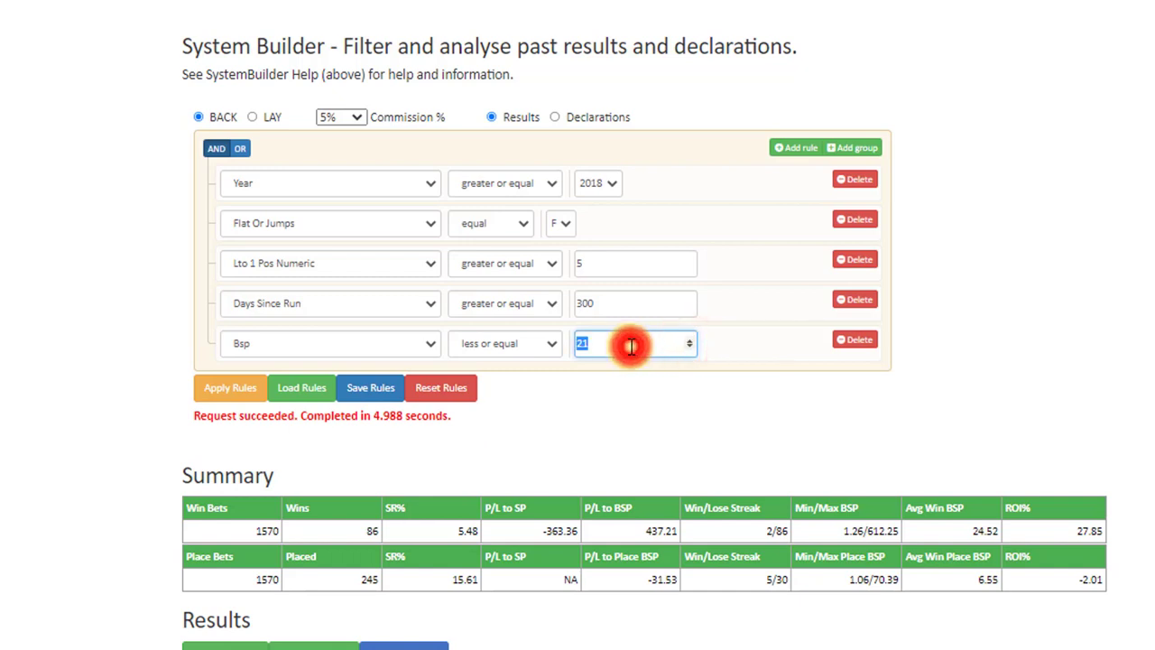
type("40")
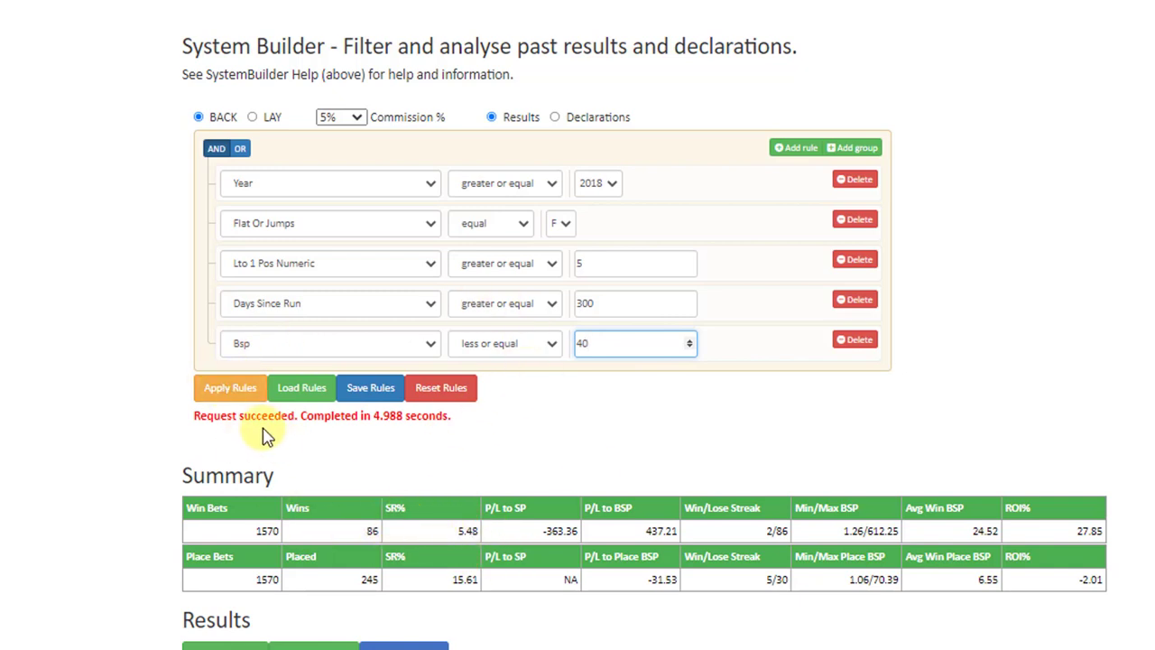
left_click(222, 390)
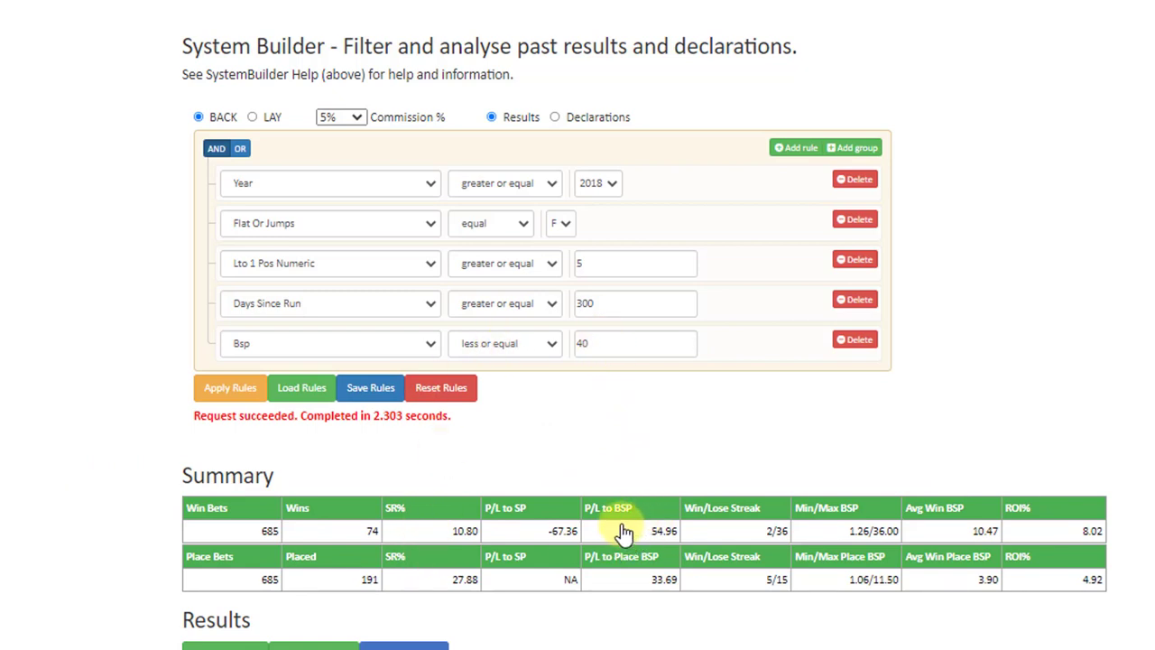
left_click(623, 269)
key("BackSpace")
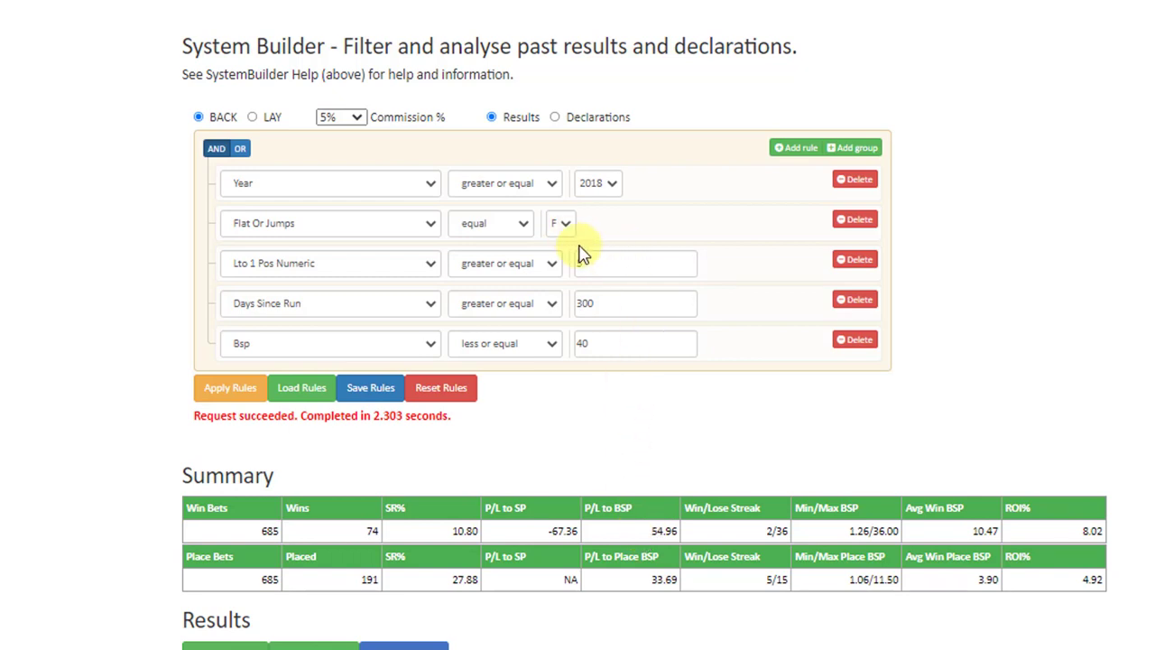
type("5")
Step: Review the new system's results list and its breakdowns by month, race type, handicap, class and race distance
scroll(887, 539, "down", 3)
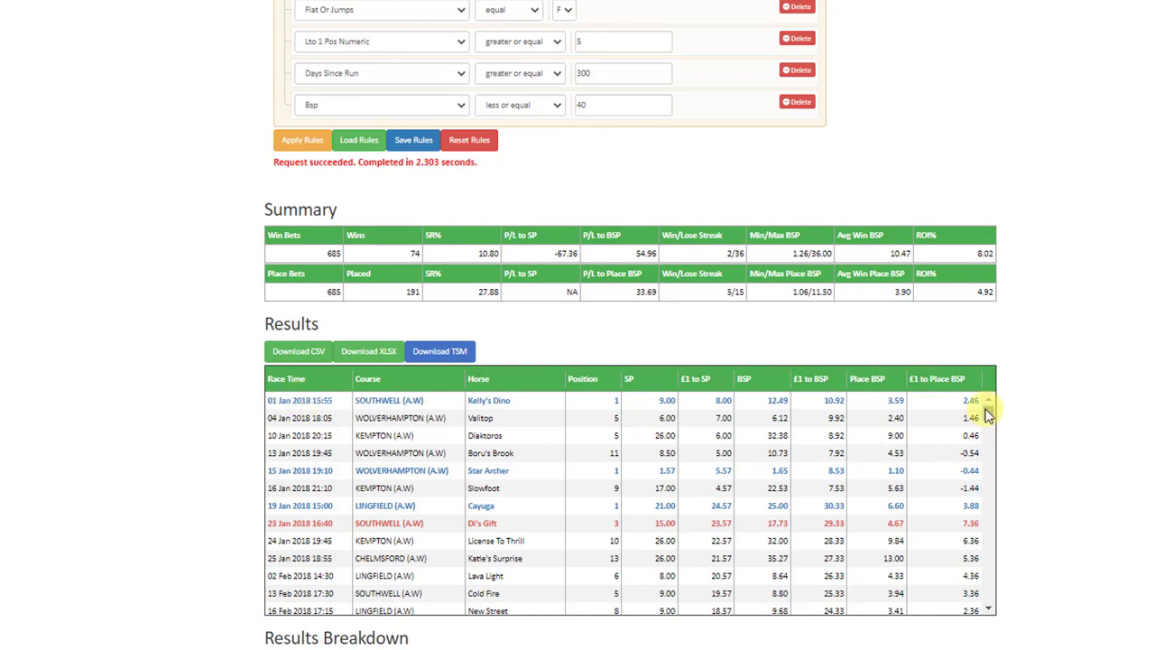
left_click_drag(989, 411, 990, 550)
left_click_drag(993, 624, 989, 393)
scroll(143, 426, "down", 2)
scroll(145, 425, "down", 6)
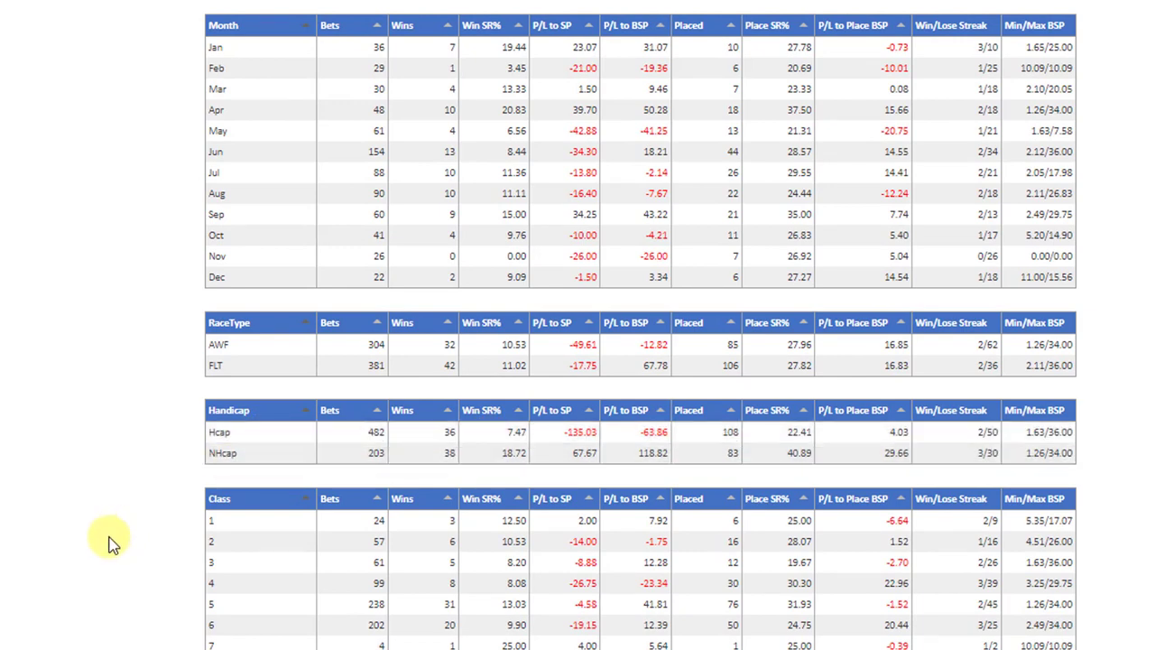
scroll(110, 543, "down", 2)
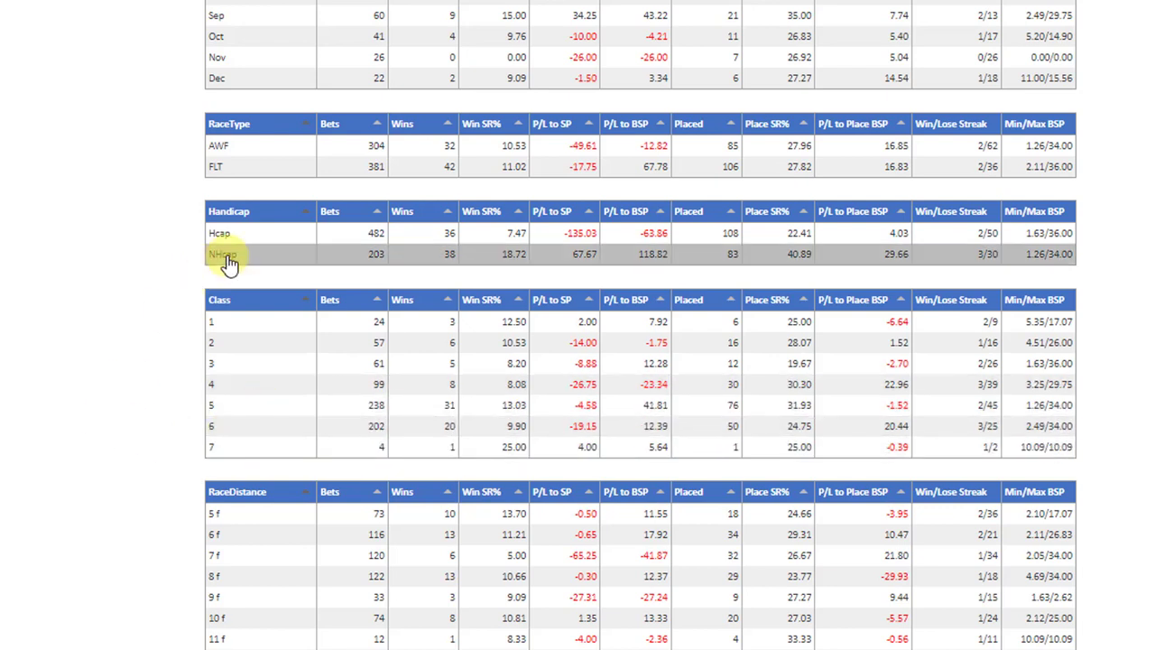
scroll(149, 440, "up", 1)
scroll(149, 440, "up", 10)
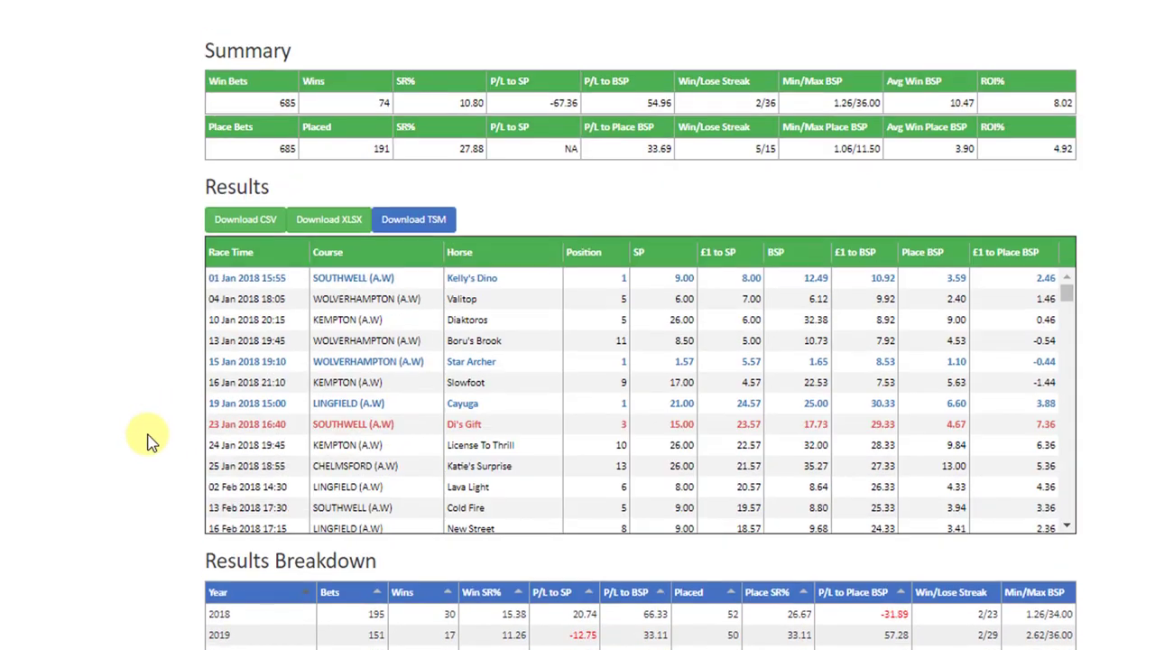
Step: Add a rule for Class greater or equal 5 to the flat-racing system
left_click(785, 140)
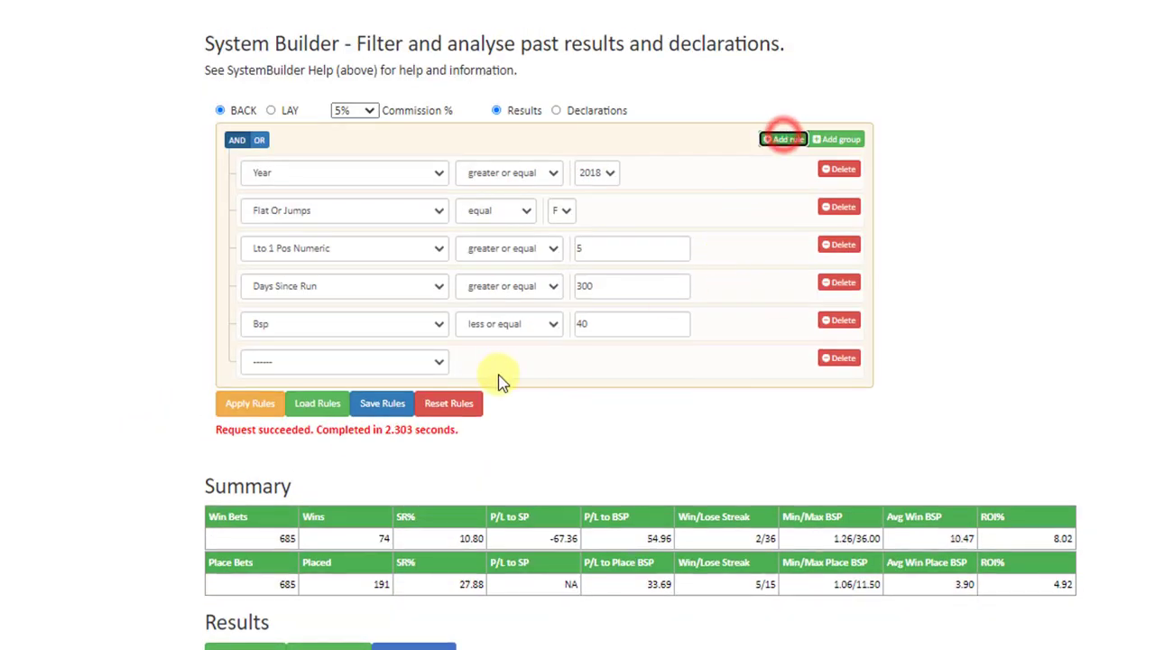
left_click(440, 361)
scroll(388, 438, "down", 1)
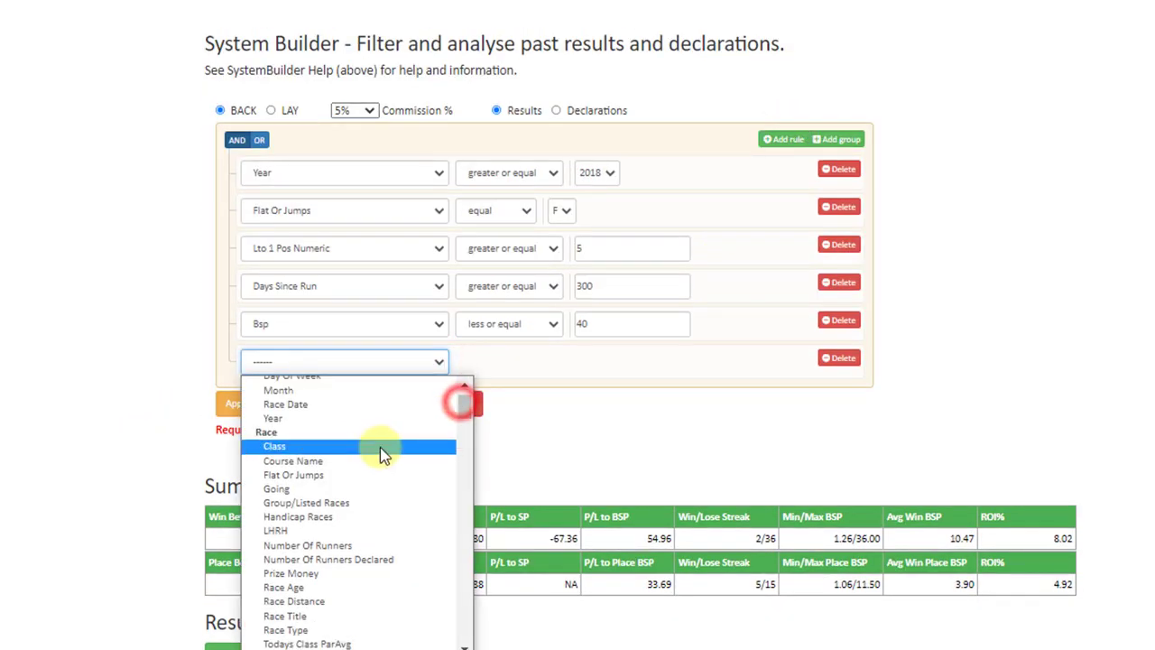
left_click(379, 449)
left_click(491, 363)
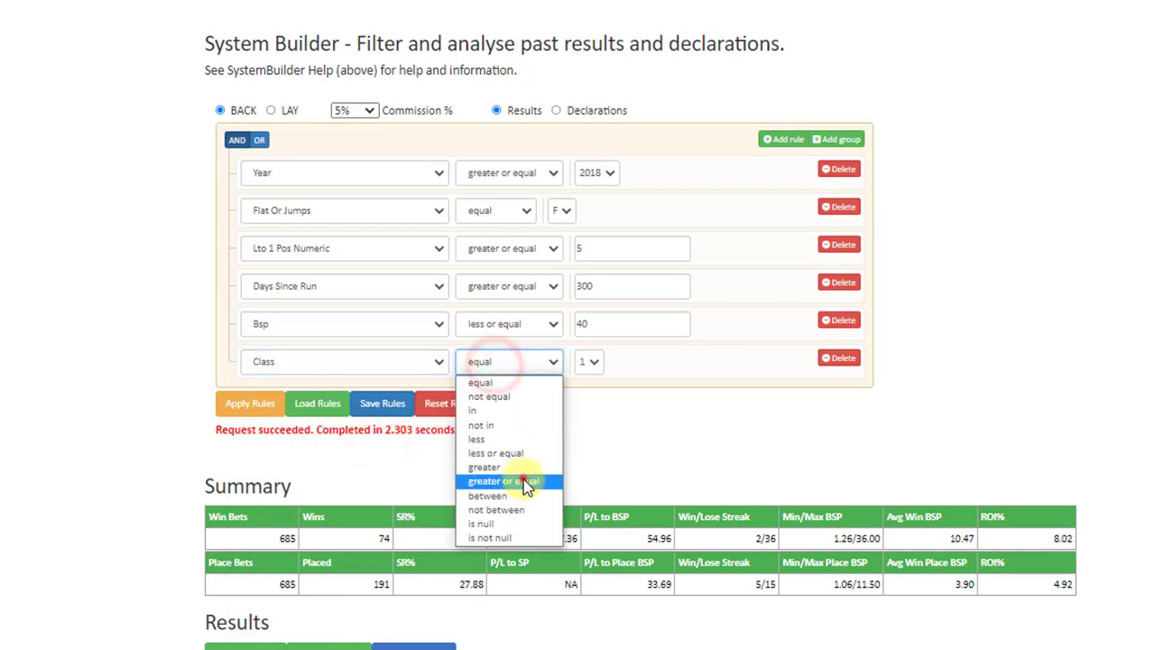
left_click(522, 480)
left_click(594, 362)
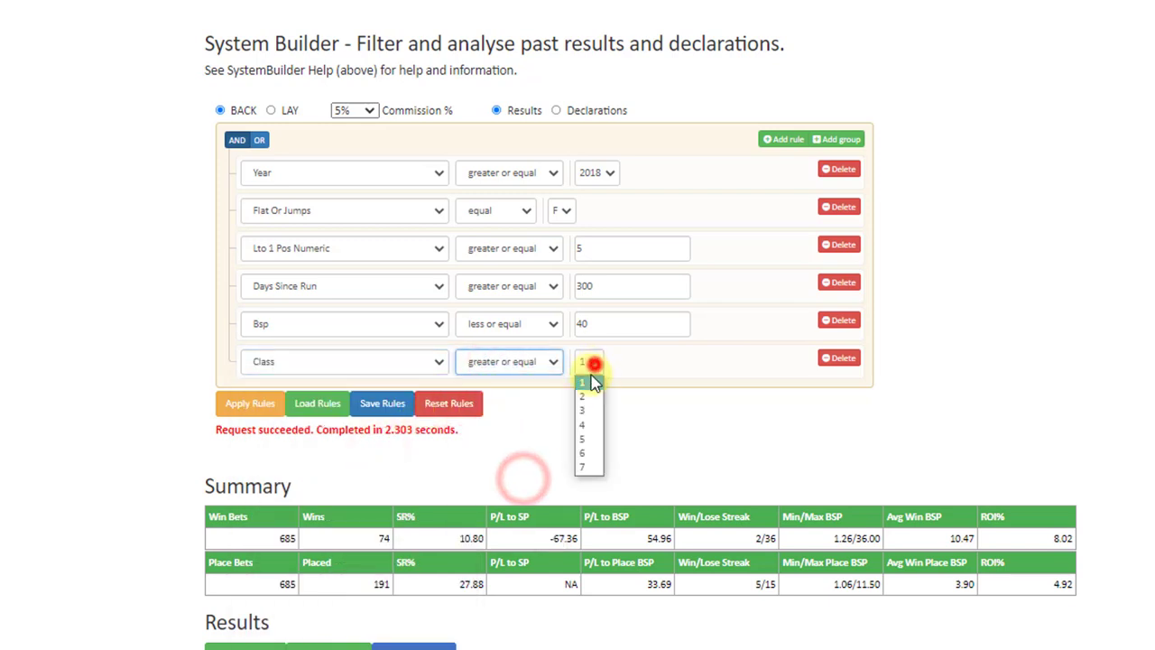
left_click(589, 440)
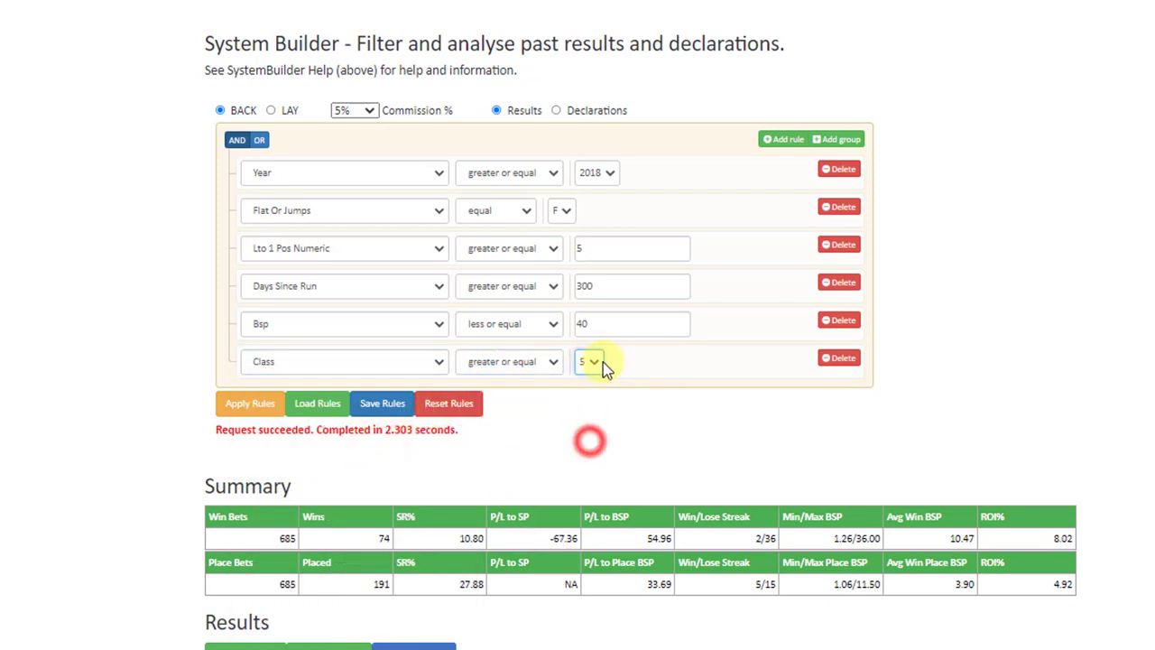
Step: Add a rule limiting Handicap Races to Non Handicap and apply the rules to the past results
left_click(787, 140)
left_click(437, 401)
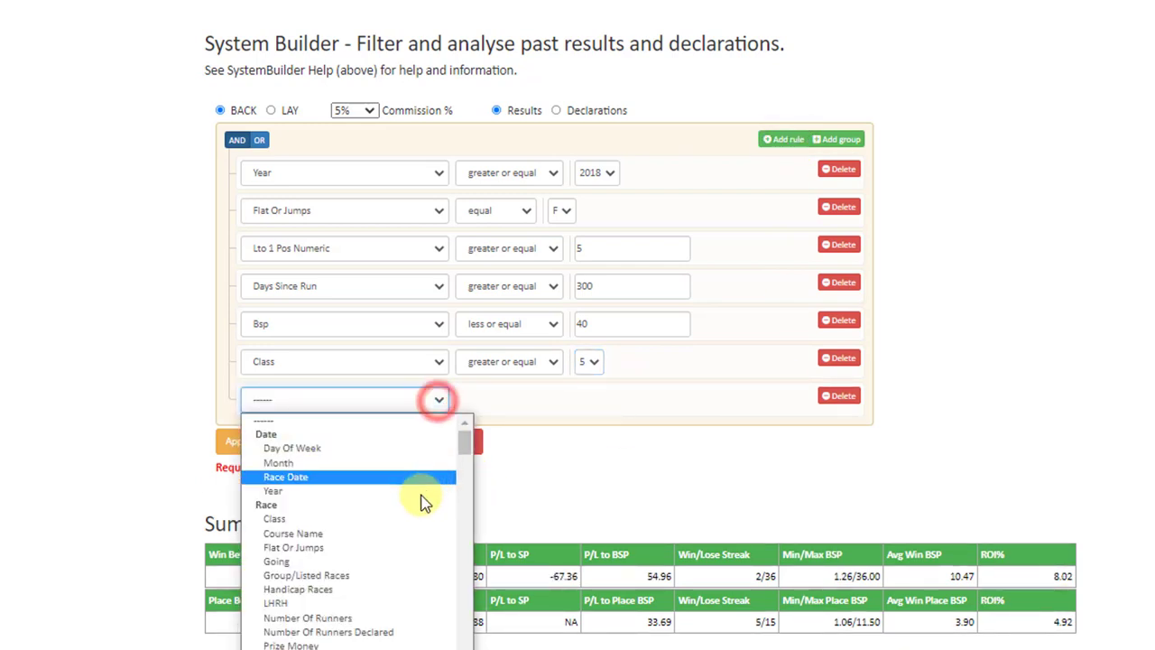
left_click(397, 590)
left_click(498, 400)
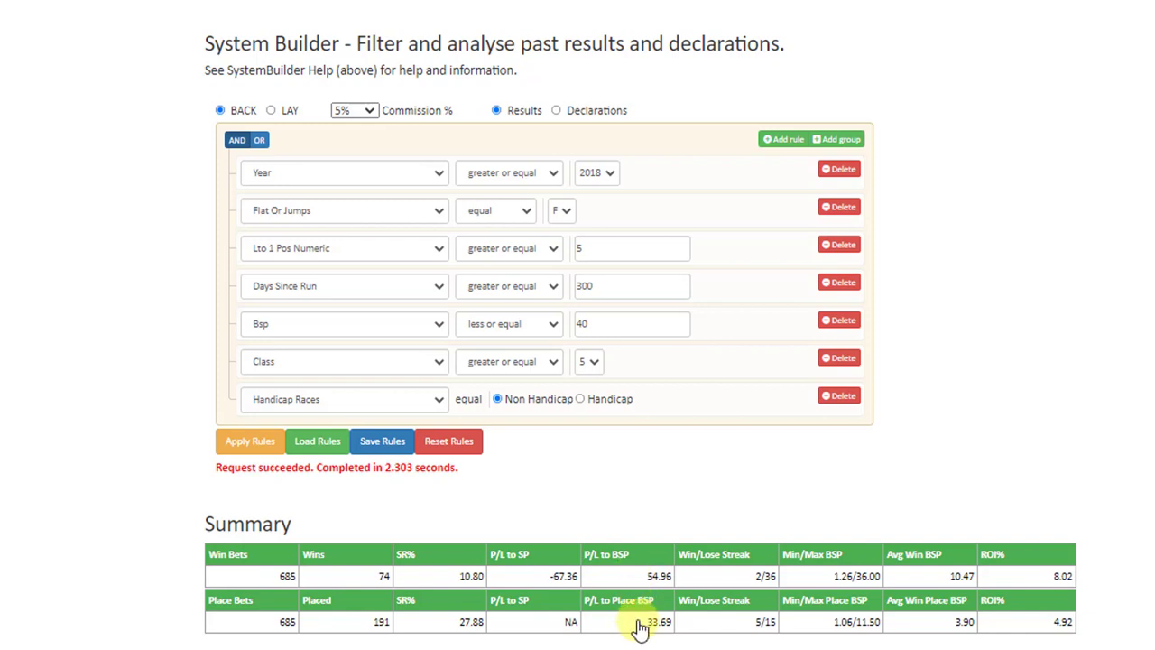
left_click(242, 444)
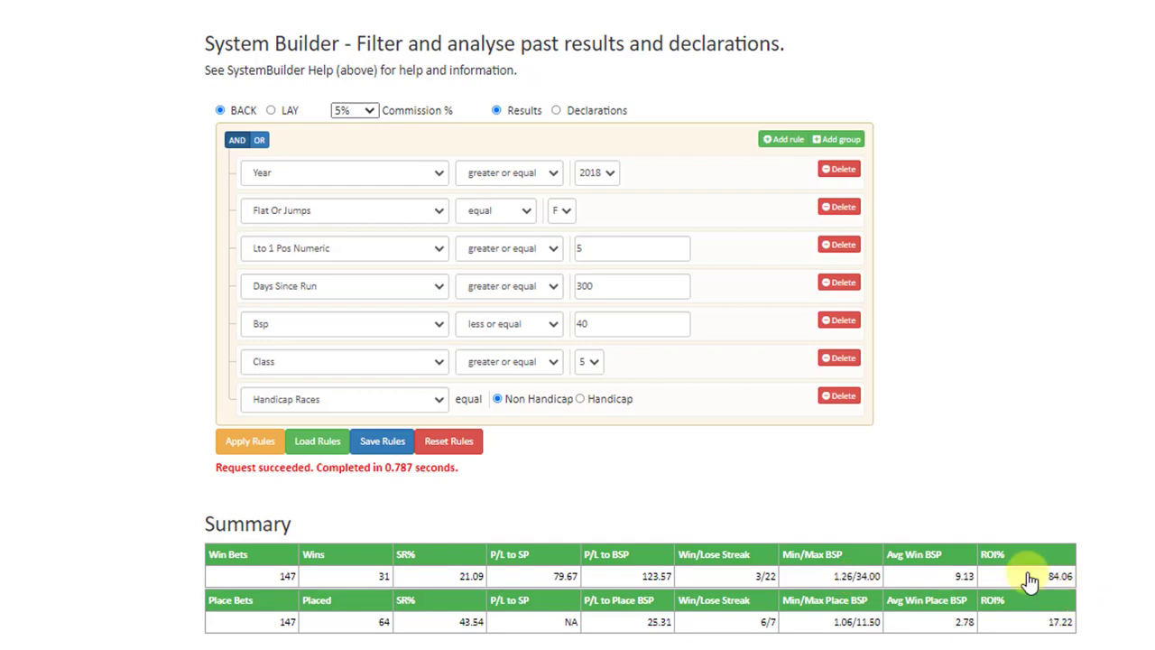
Step: Examine the refined system's results list through to its latest races, plus the breakdowns by year, month and race type
scroll(1128, 605, "down", 3)
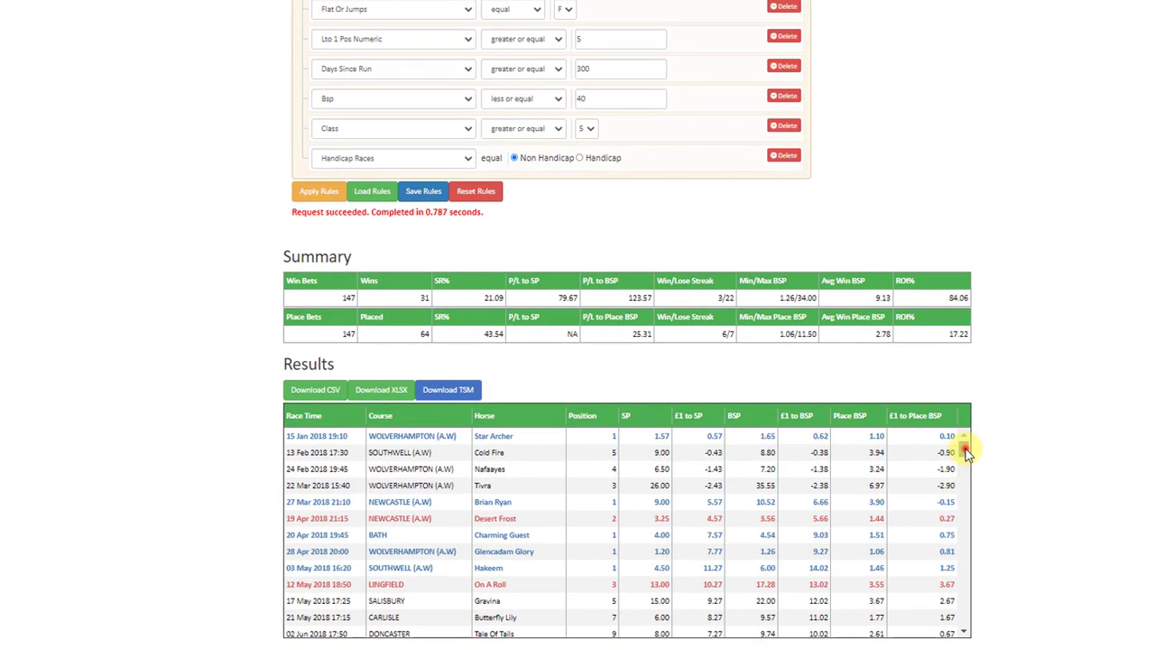
left_click_drag(966, 454, 961, 624)
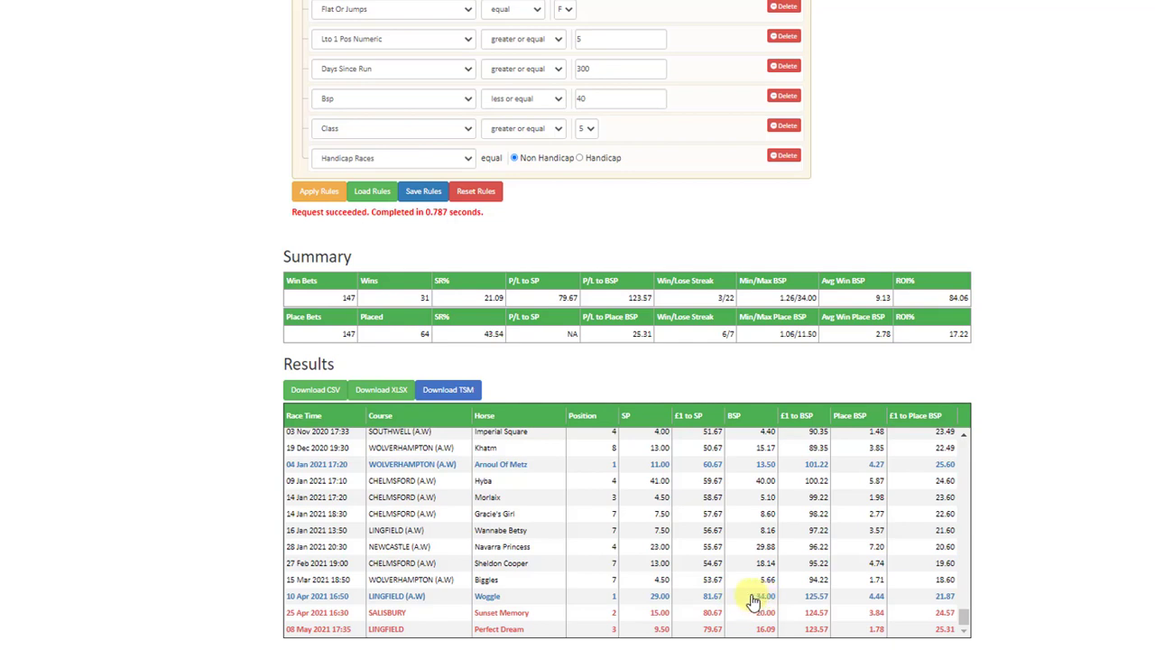
scroll(1048, 544, "down", 5)
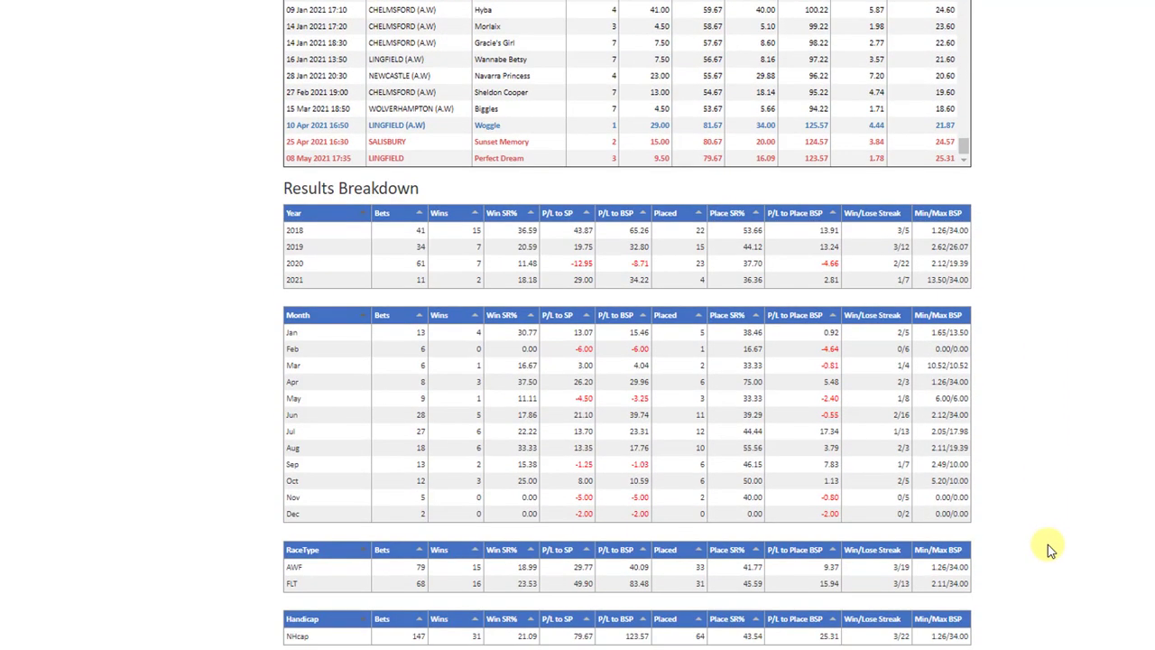
scroll(1048, 544, "up", 7)
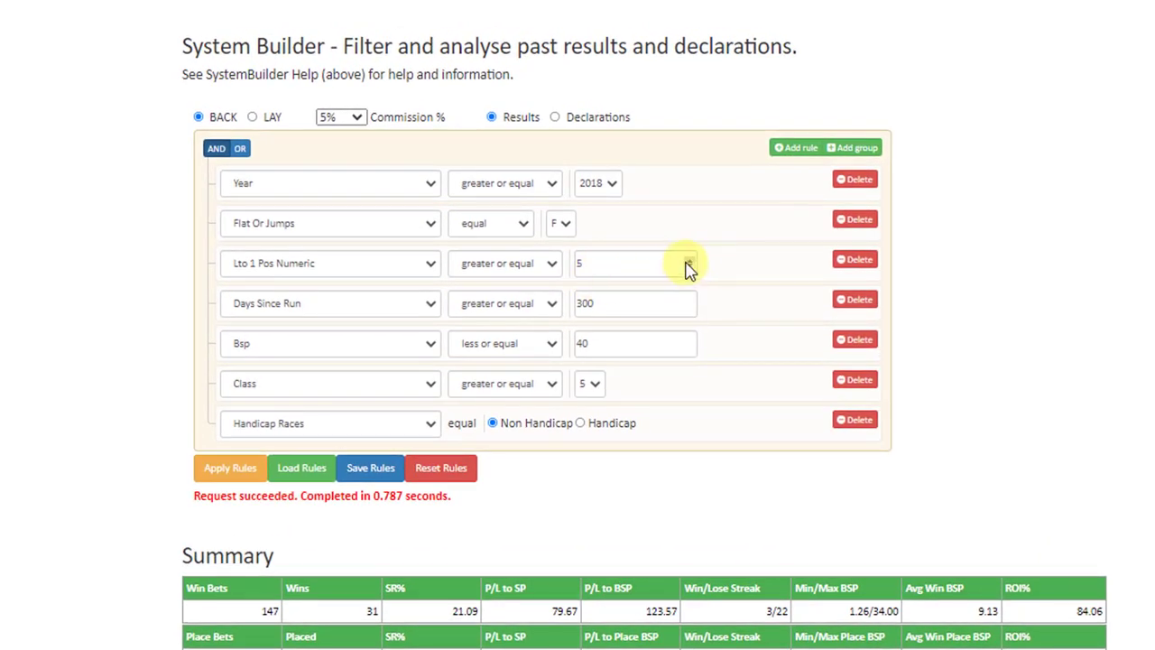
Step: Try alternative criteria with Lto 1 Pos Numeric at 10 and Days Since Run less or equal 277
left_click(688, 263)
key("BackSpace")
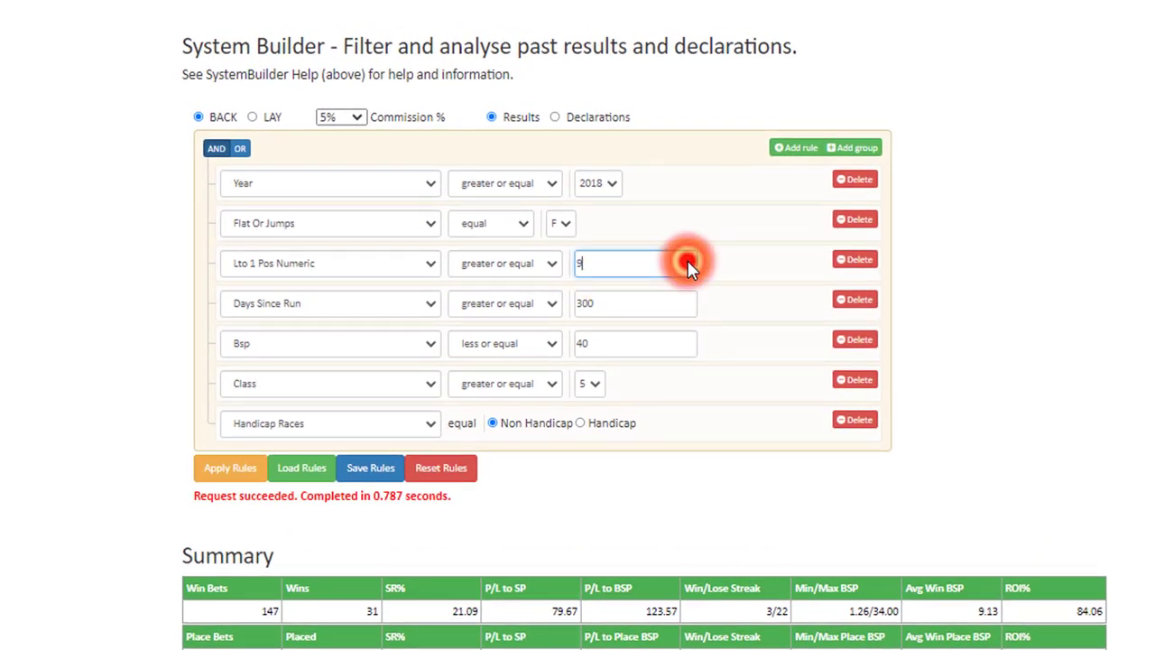
type("10")
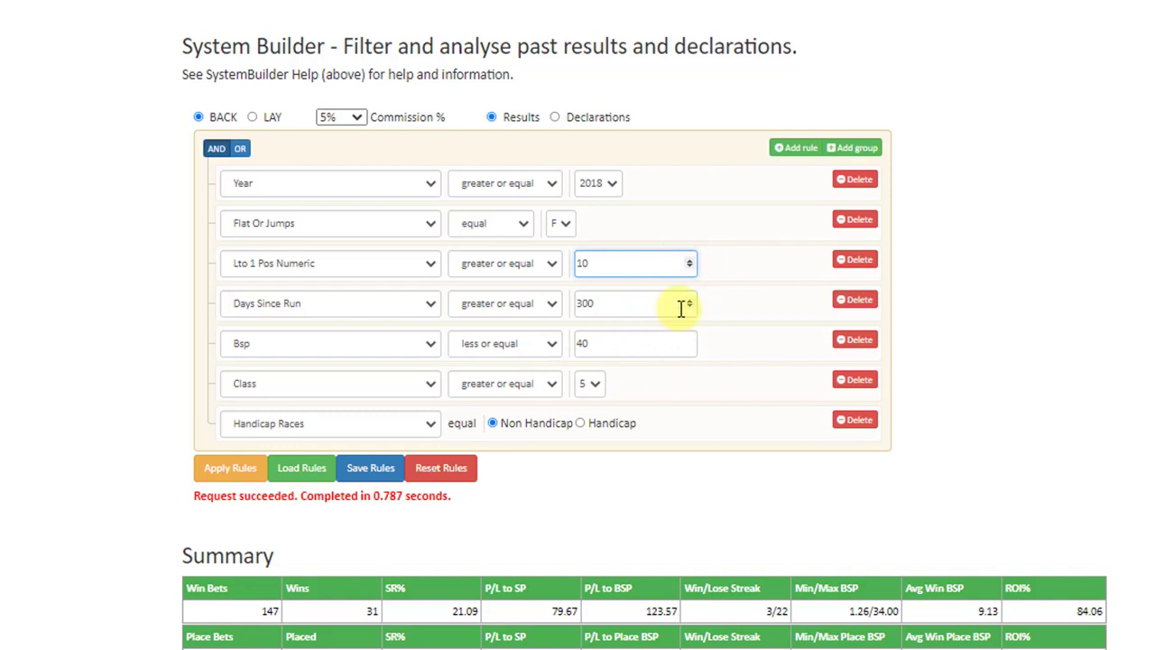
left_click(691, 308)
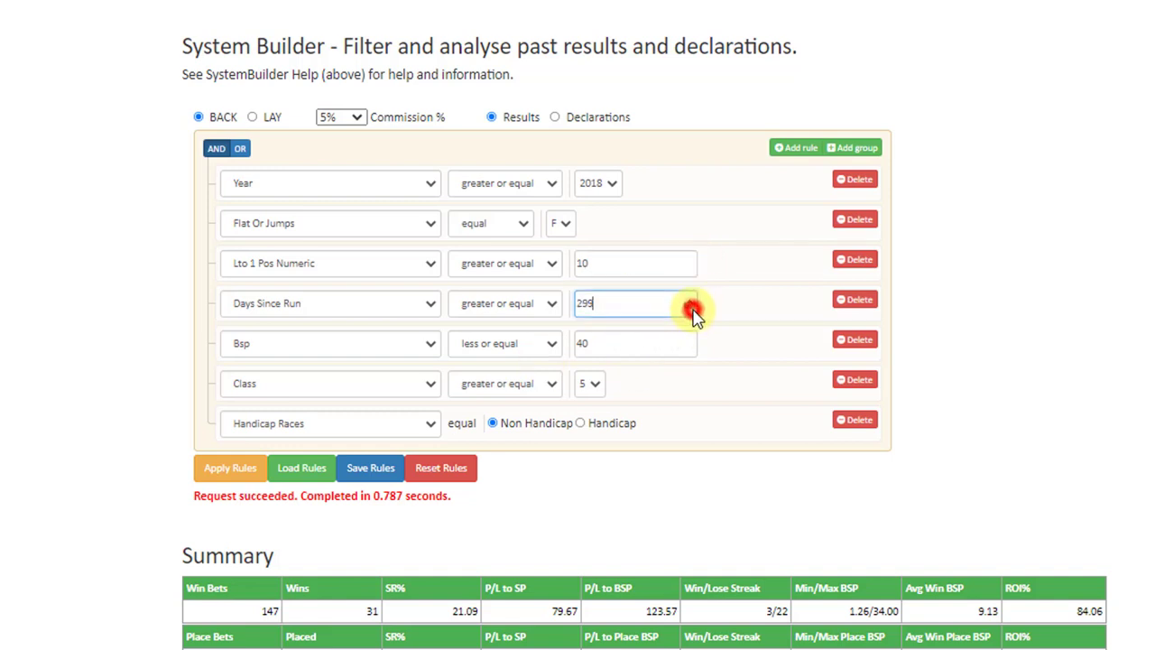
left_click_drag(691, 308, 691, 308)
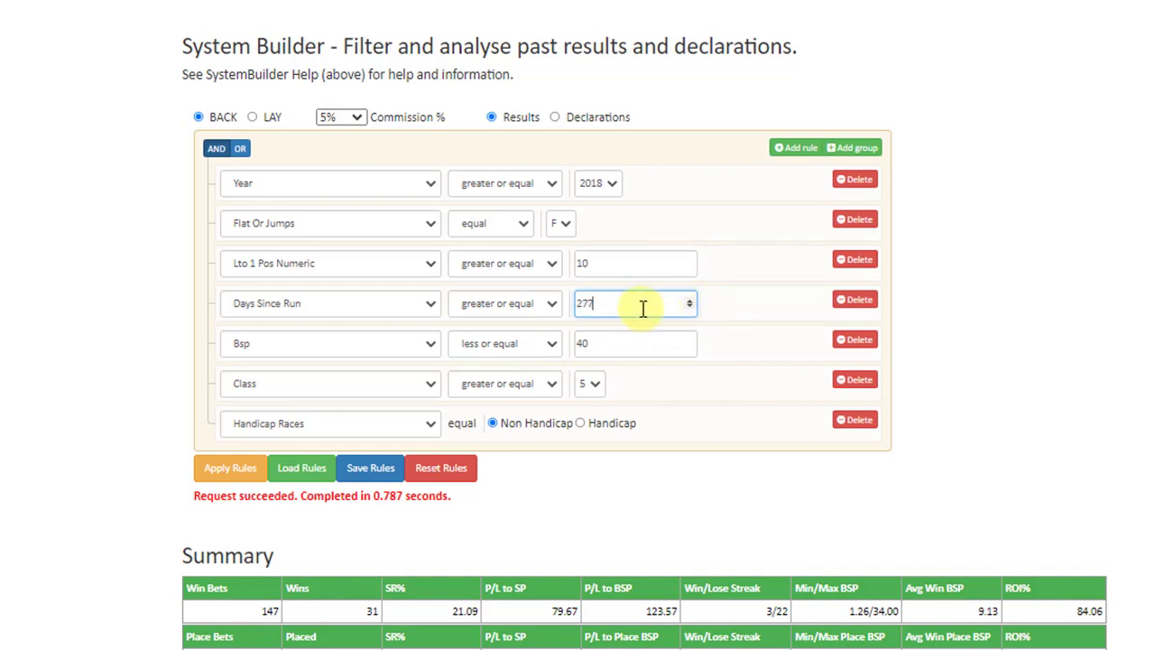
left_click(529, 309)
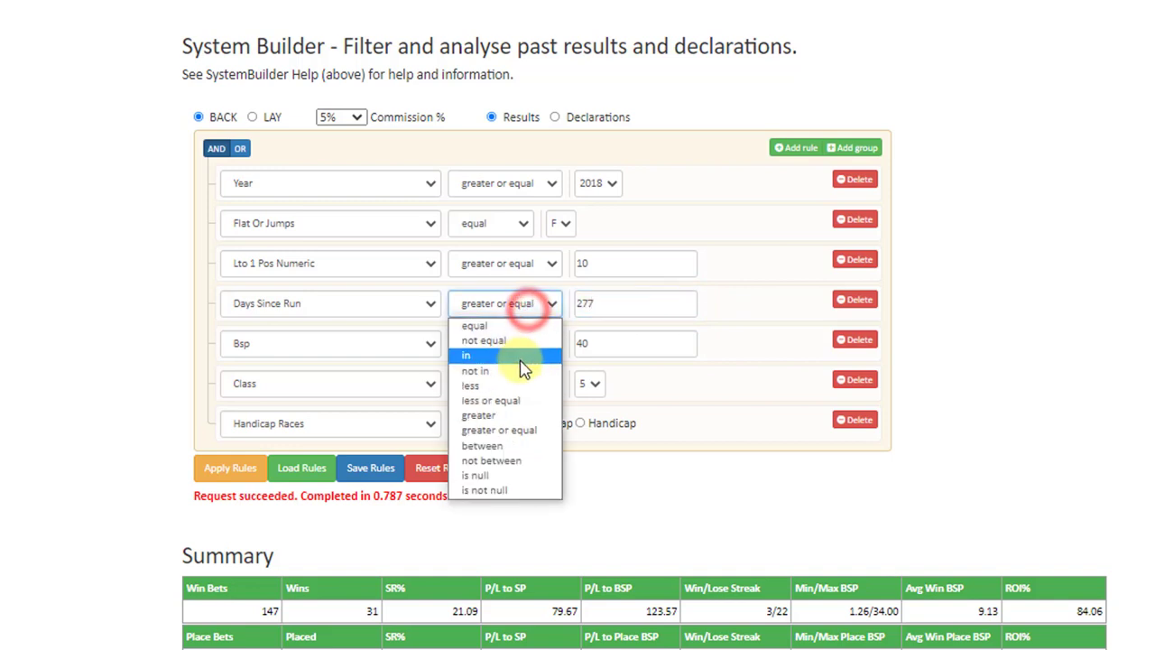
left_click(519, 400)
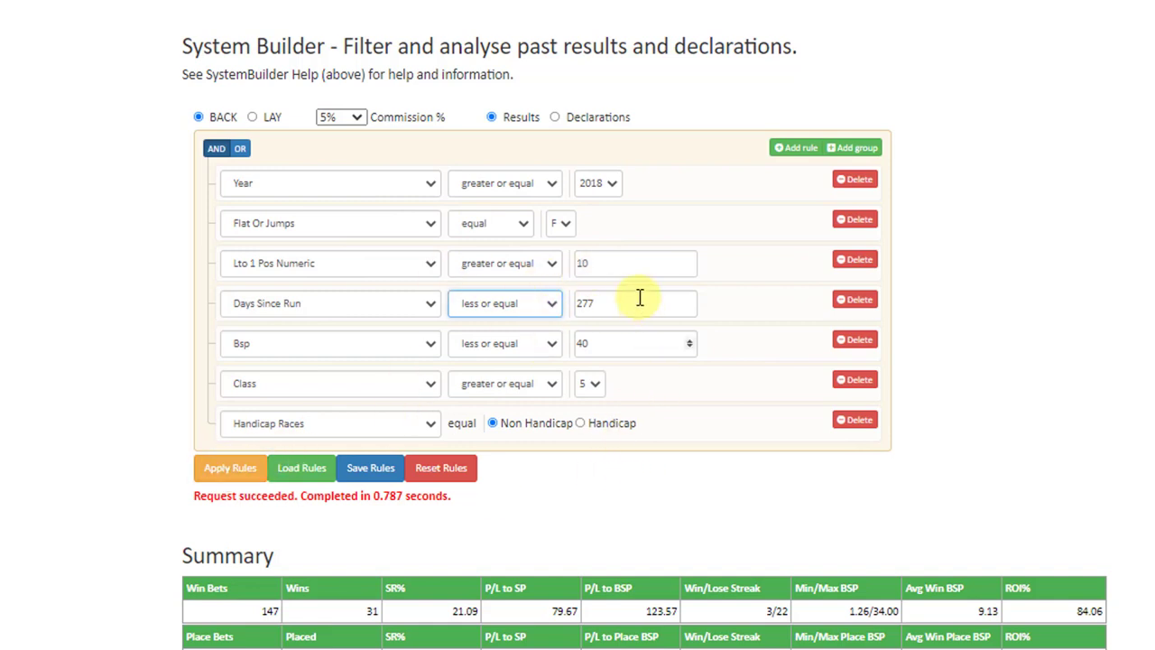
Step: Restore the Lto 1 Pos Numeric rule to 5 and the Days Since Run value to 300
left_click(689, 269)
left_click(689, 268)
left_click(688, 268)
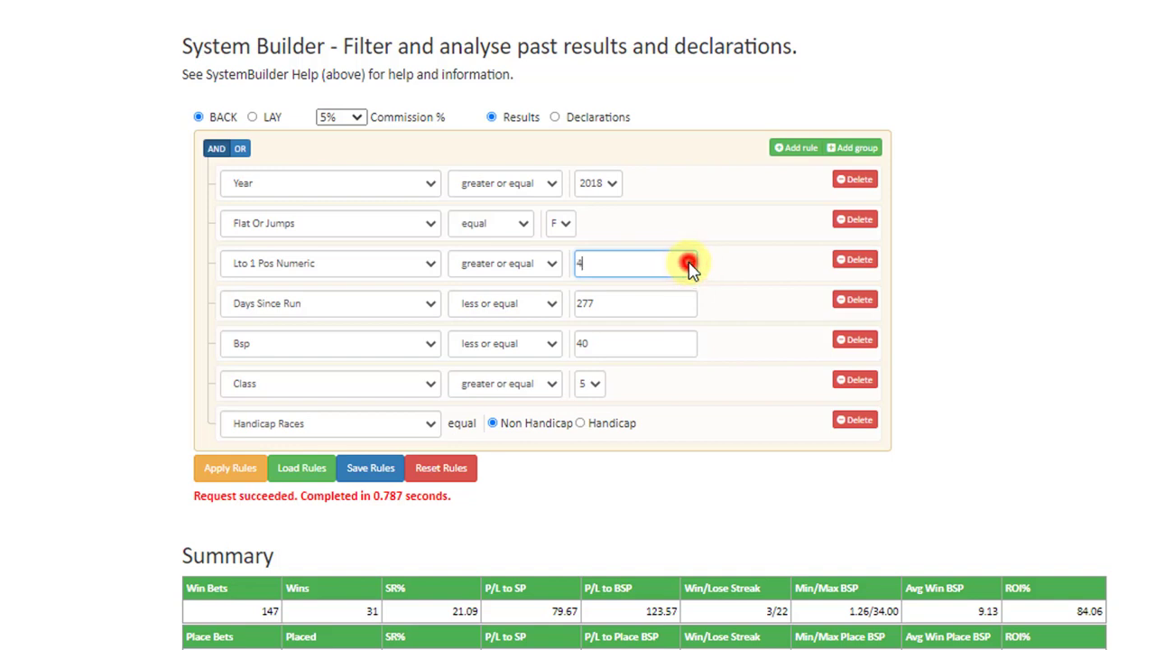
left_click(689, 268)
left_click(690, 300)
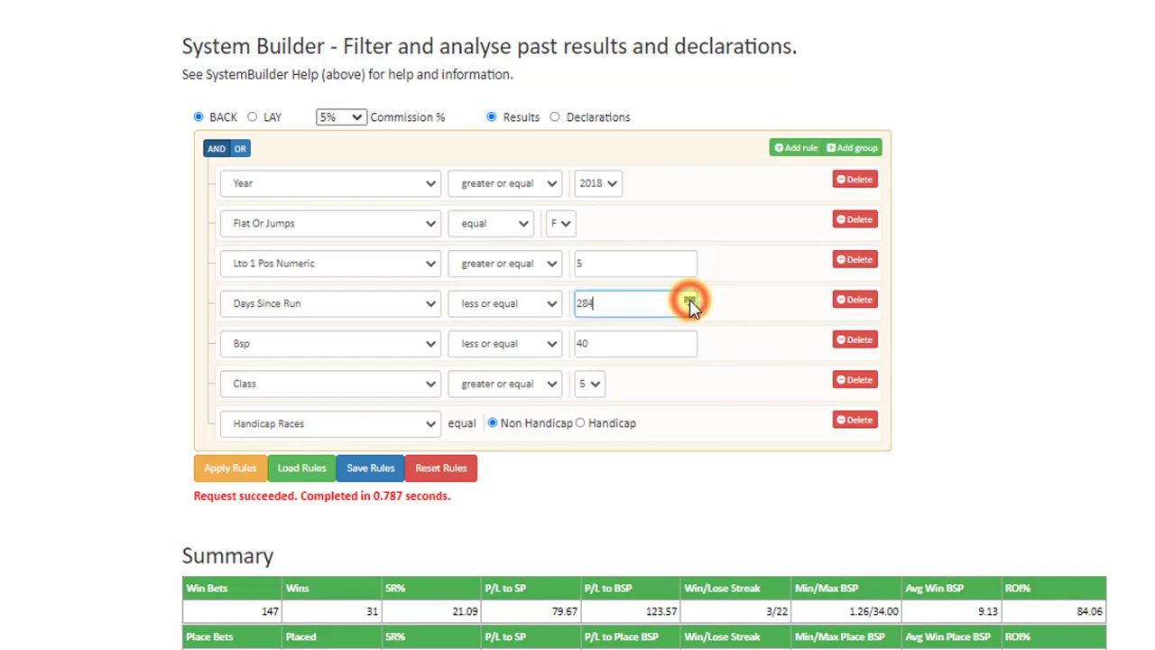
left_click(689, 299)
left_click(689, 300)
left_click(690, 300)
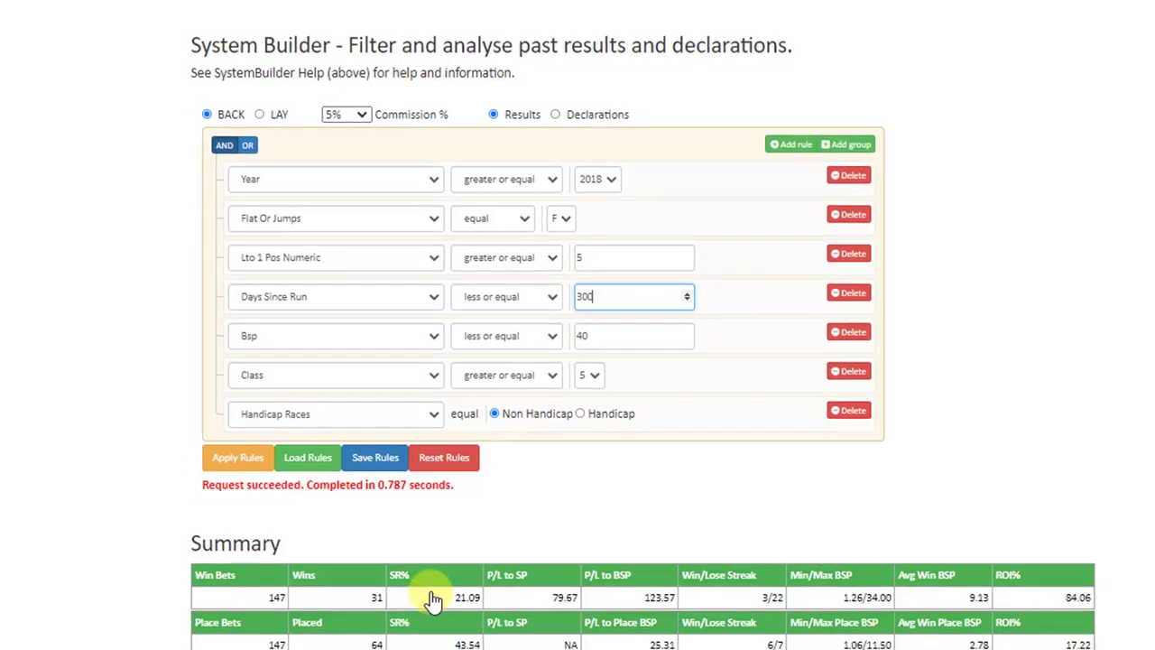
Step: Examine the breakdowns by month, class, number of runners, days since run, run style and BHA rating rank
scroll(130, 526, "down", 20)
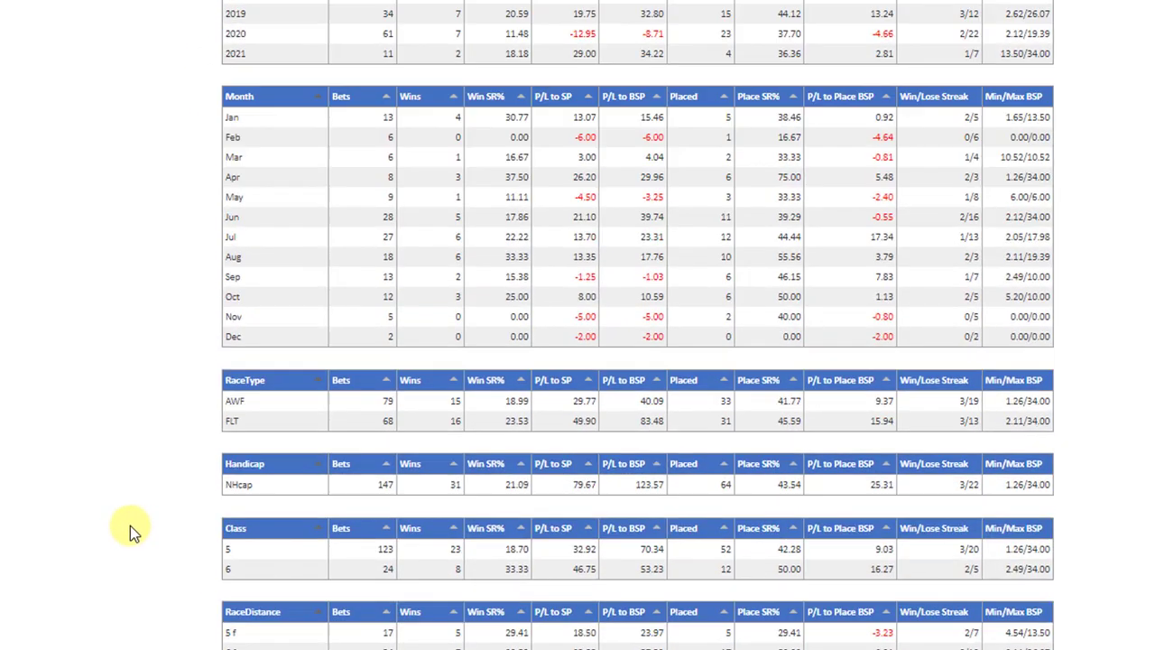
scroll(131, 524, "down", 5)
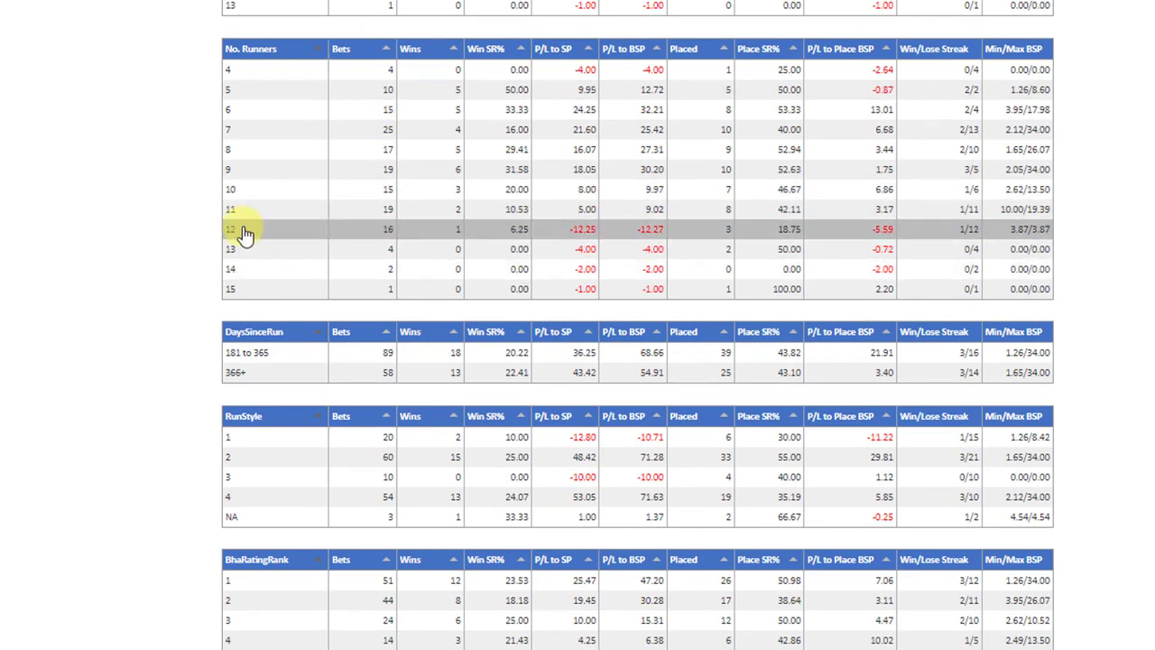
scroll(163, 466, "up", 12)
scroll(98, 451, "up", 9)
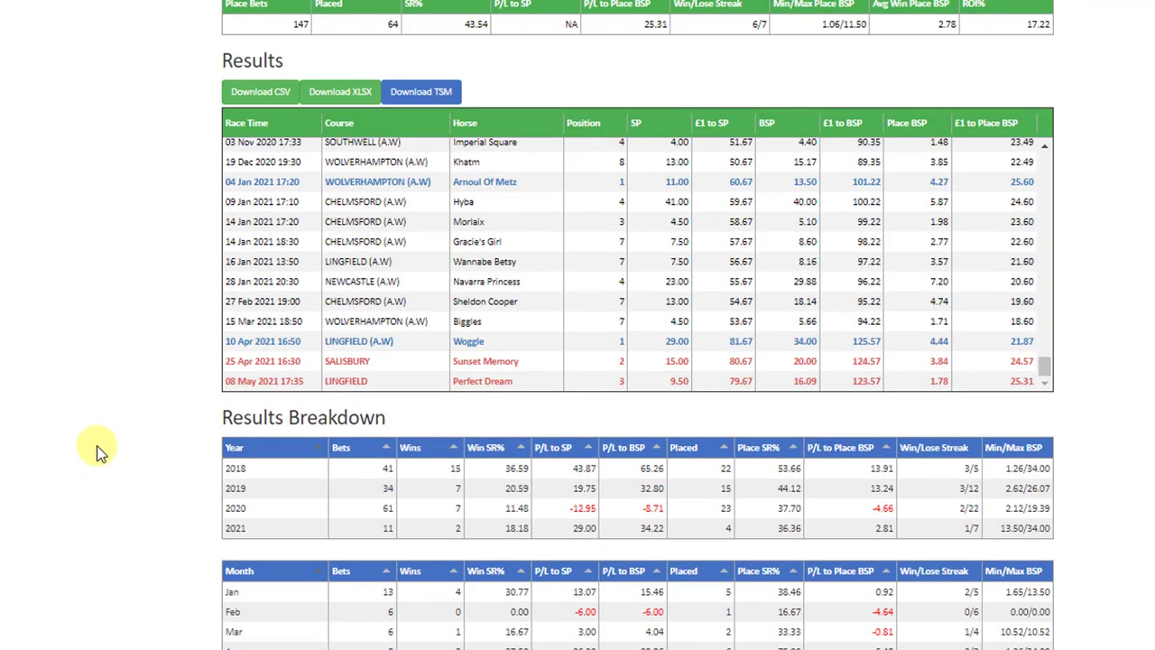
scroll(98, 452, "down", 12)
scroll(93, 446, "down", 12)
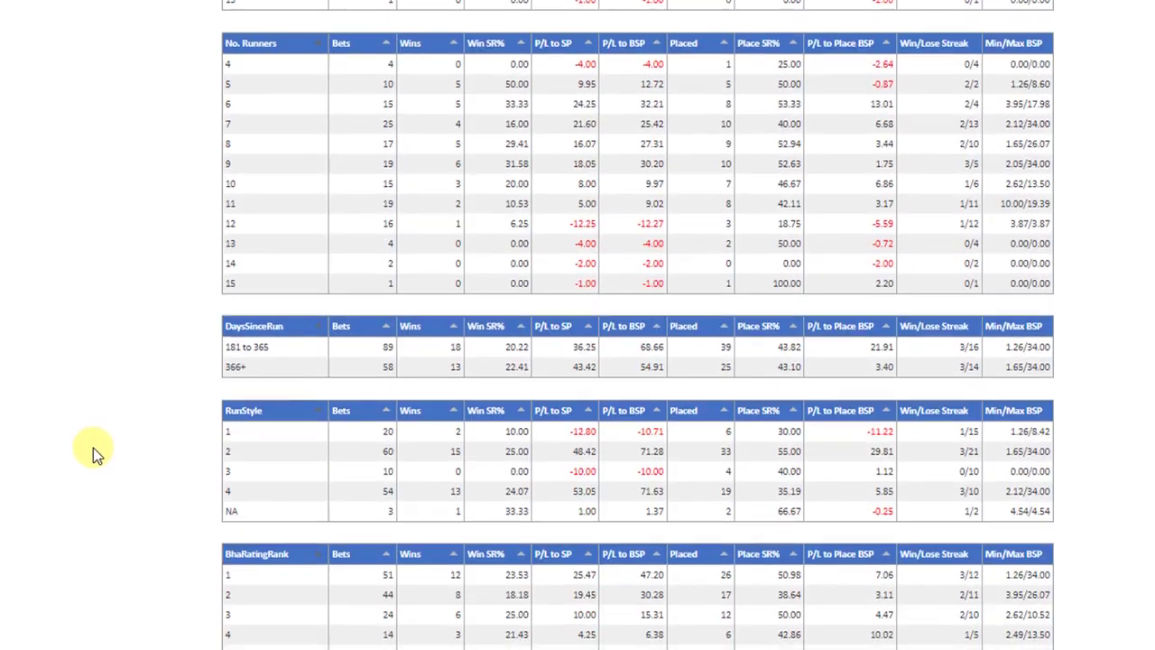
scroll(93, 451, "down", 4)
scroll(94, 454, "up", 15)
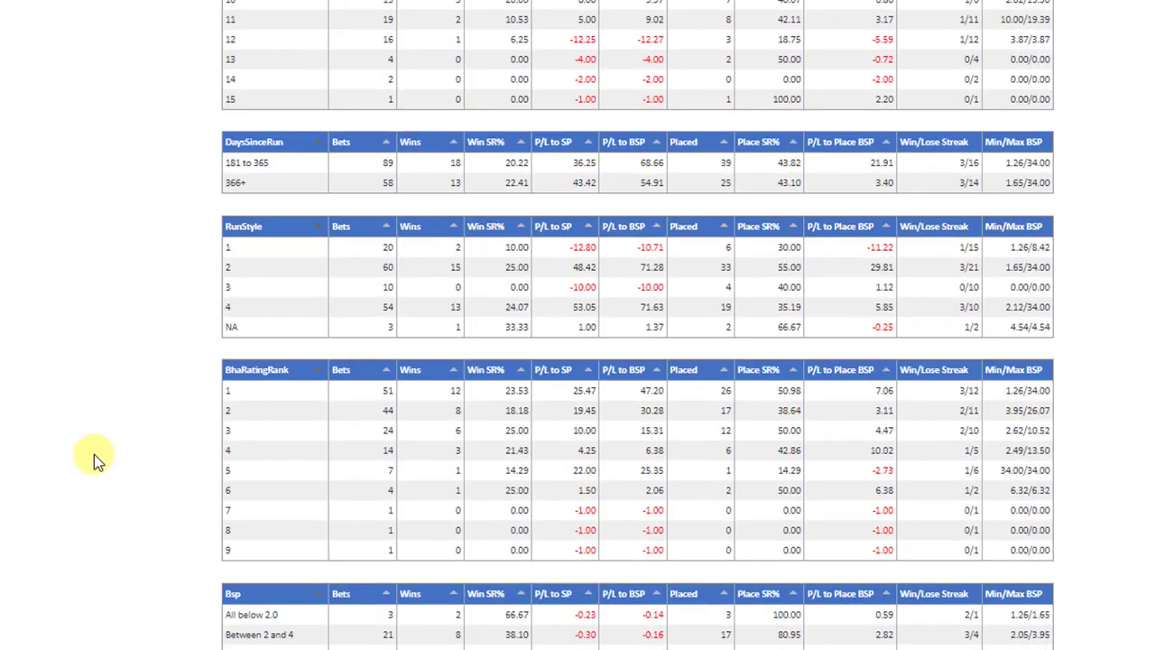
scroll(99, 459, "up", 15)
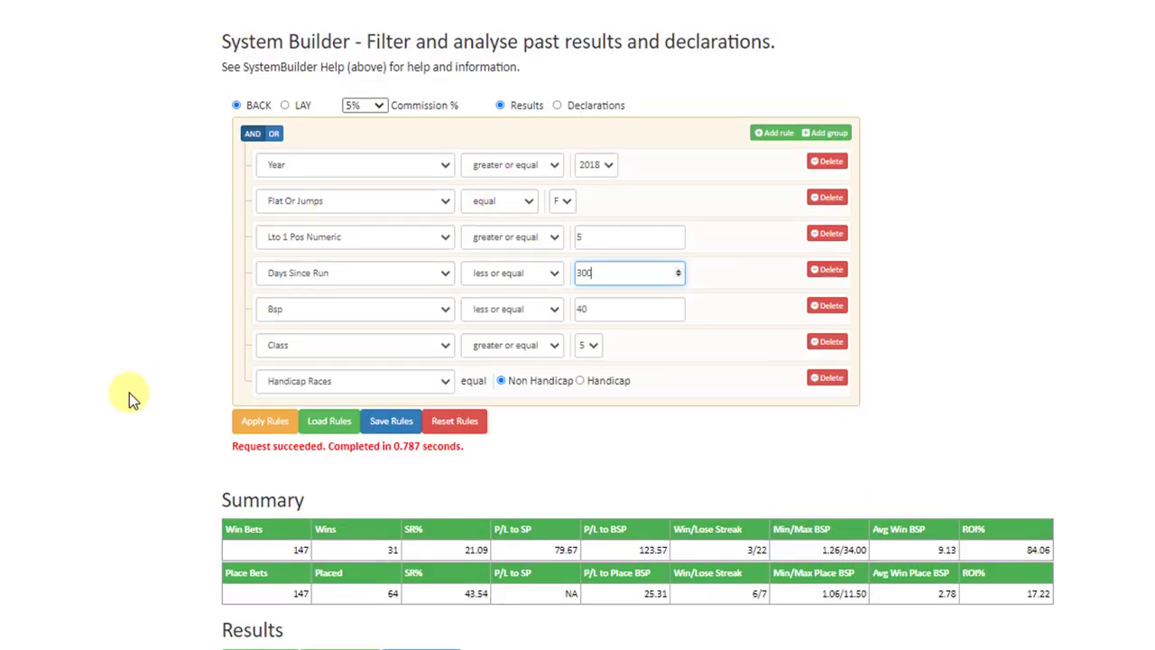
Step: Examine the breakdowns by going, horse age and number of runners, and compare the yearly and monthly performance
scroll(124, 564, "down", 20)
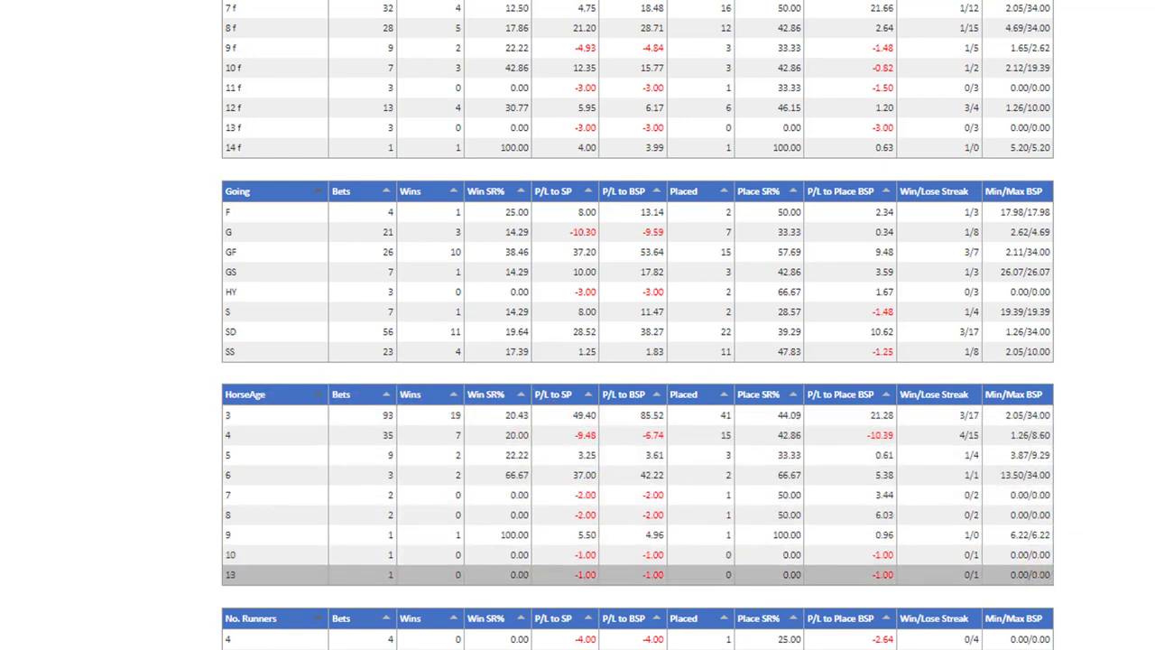
scroll(1149, 596, "down", 4)
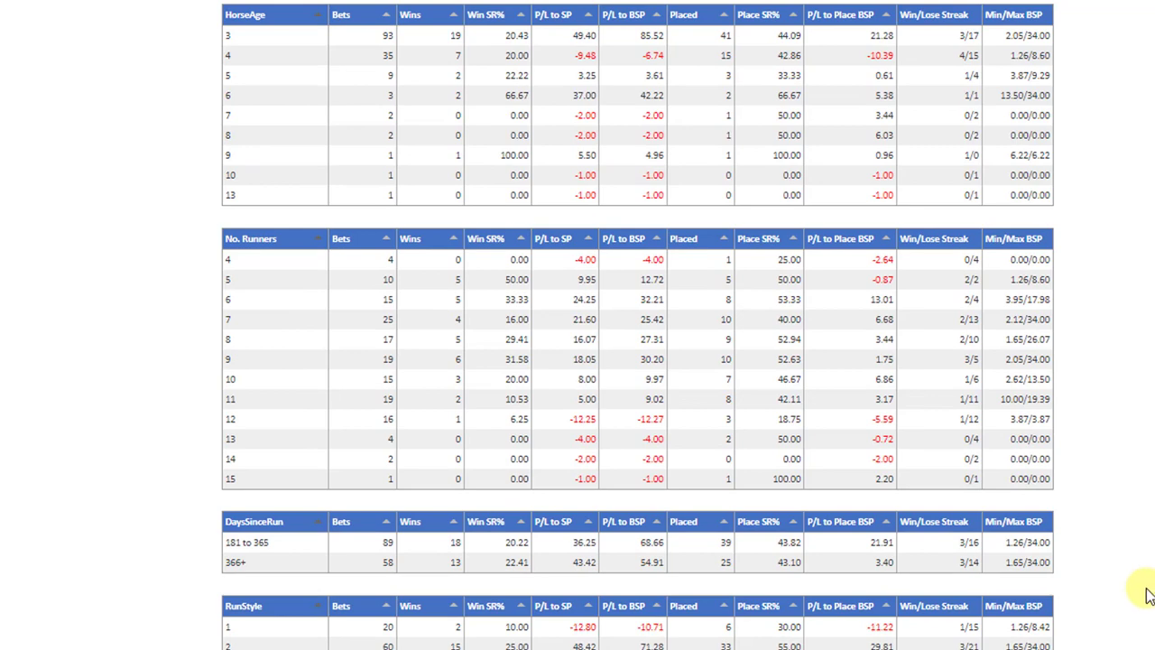
scroll(1146, 597, "down", 2)
scroll(1146, 596, "down", 2)
scroll(1146, 595, "up", 5)
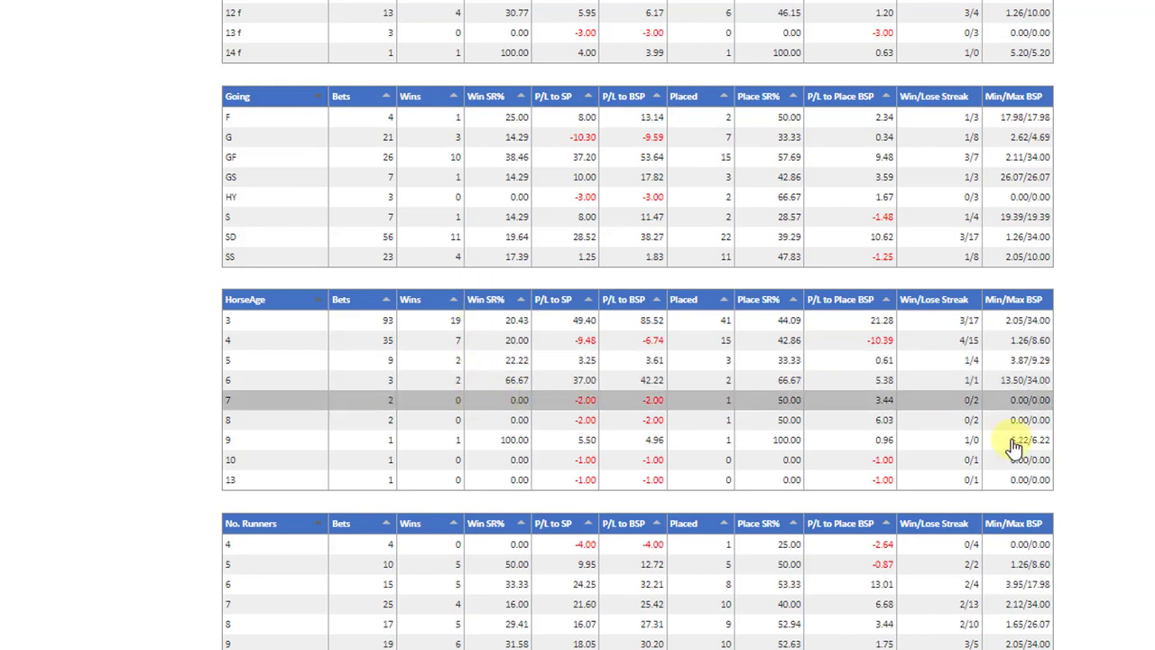
scroll(1150, 474, "up", 15)
scroll(1150, 474, "up", 1)
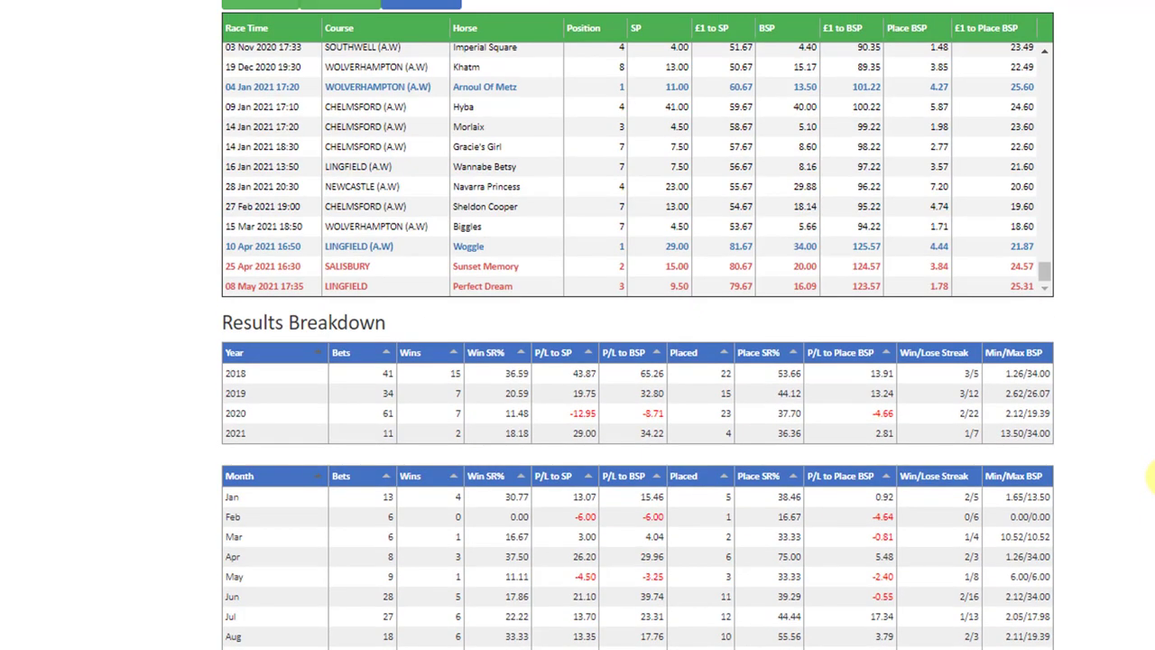
scroll(1150, 474, "up", 6)
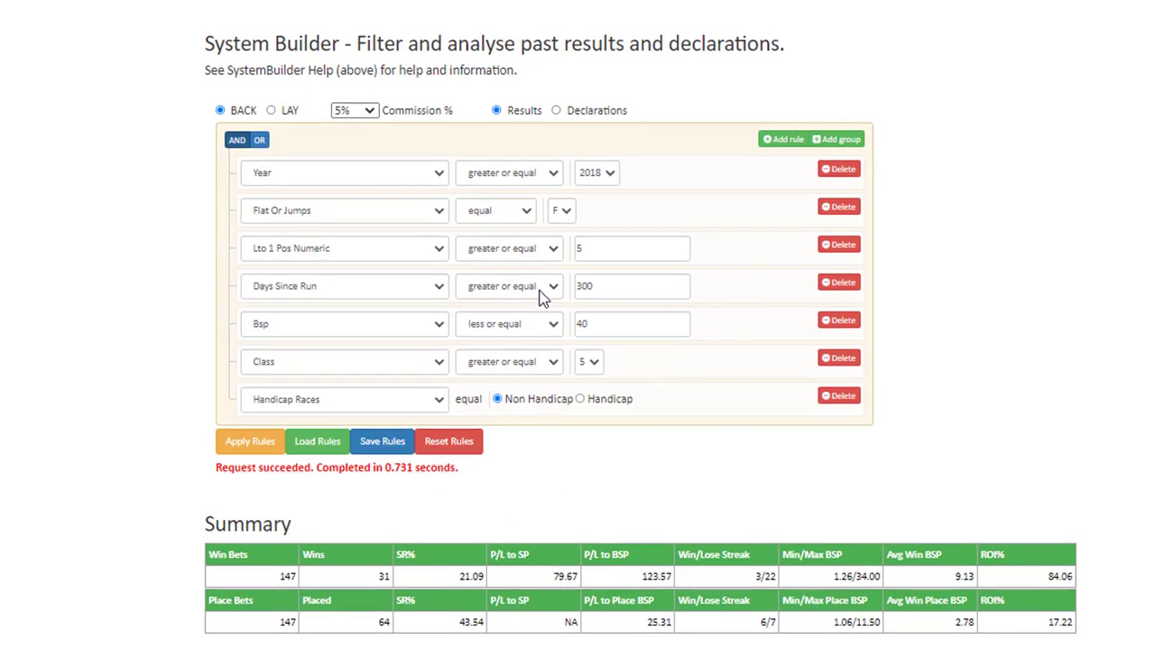
Step: Switch the system from past results to declarations with the Year rule at 2018, and apply the rules to find qualifying runners
left_click(556, 111)
left_click(442, 174)
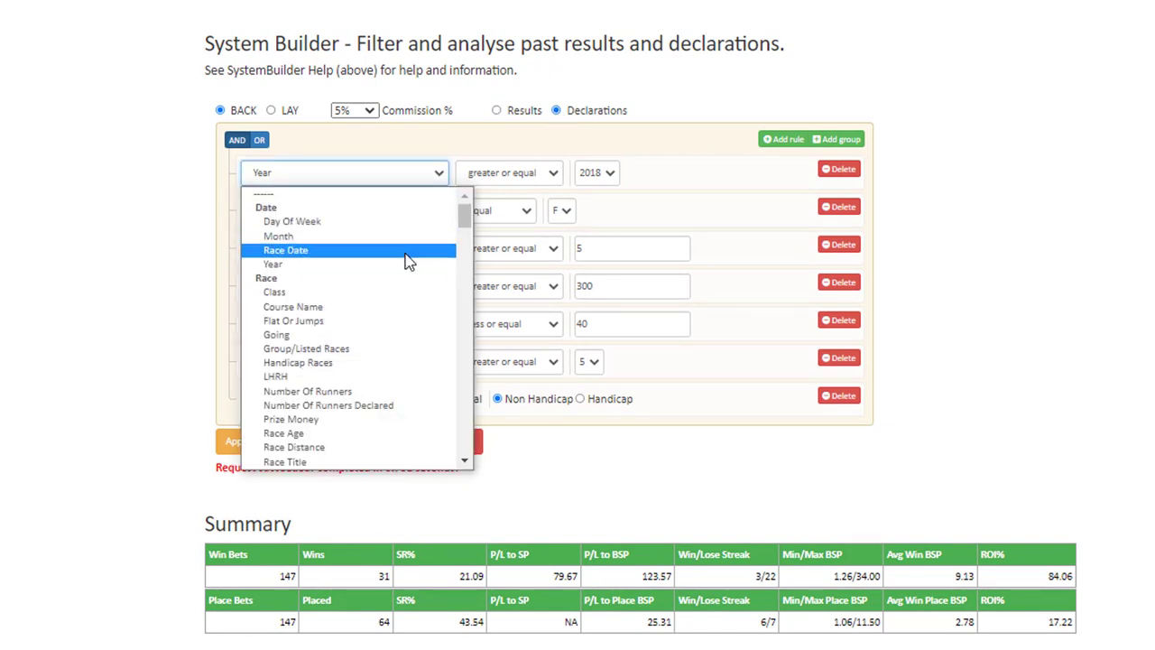
left_click(395, 180)
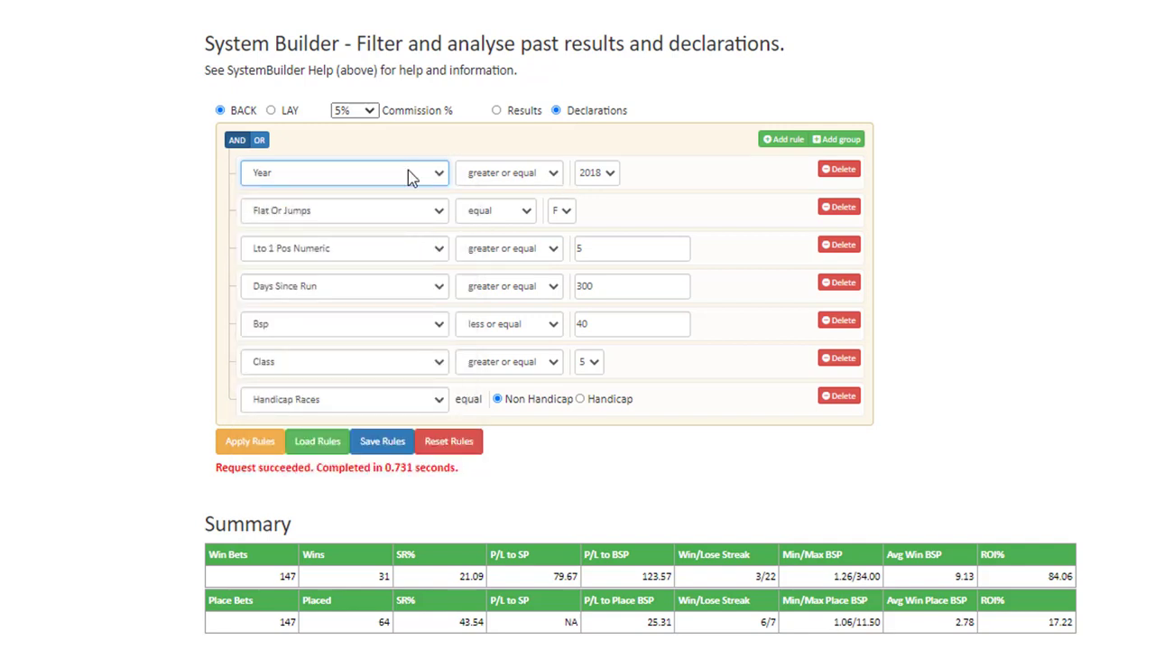
left_click(598, 173)
left_click(593, 333)
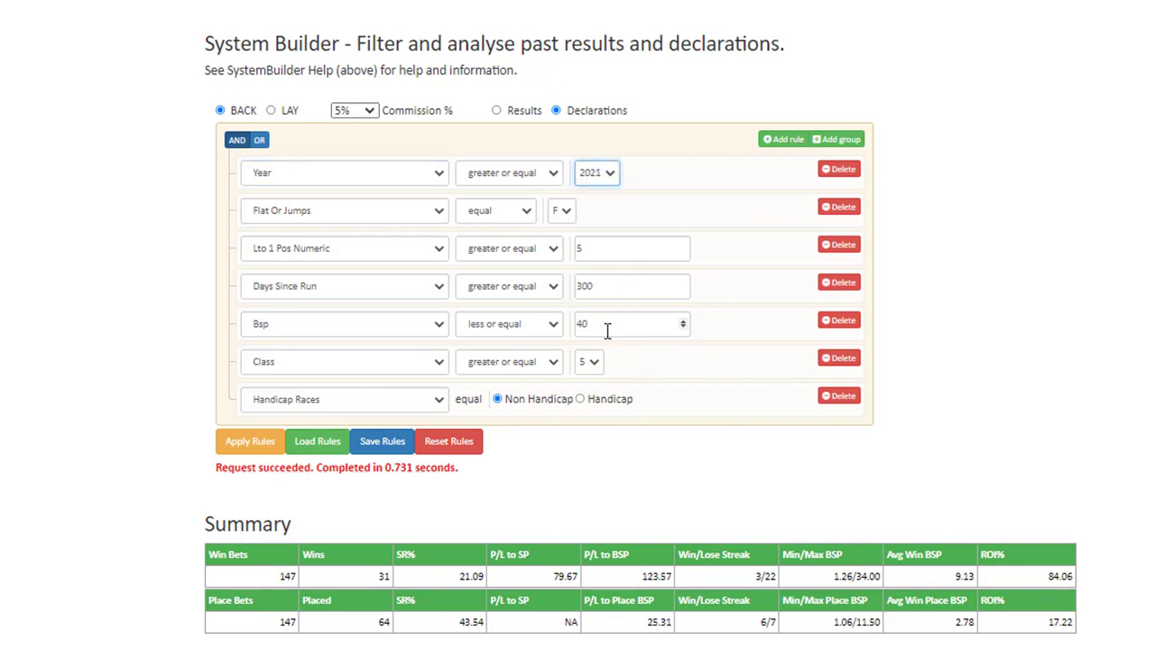
left_click(603, 175)
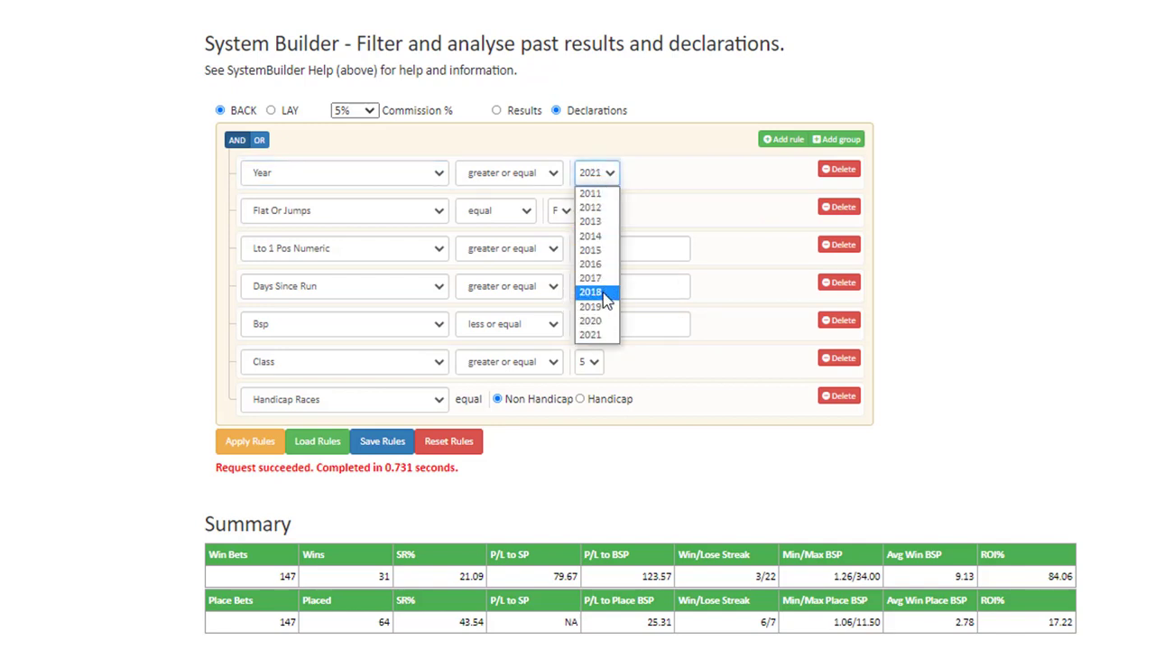
left_click(596, 291)
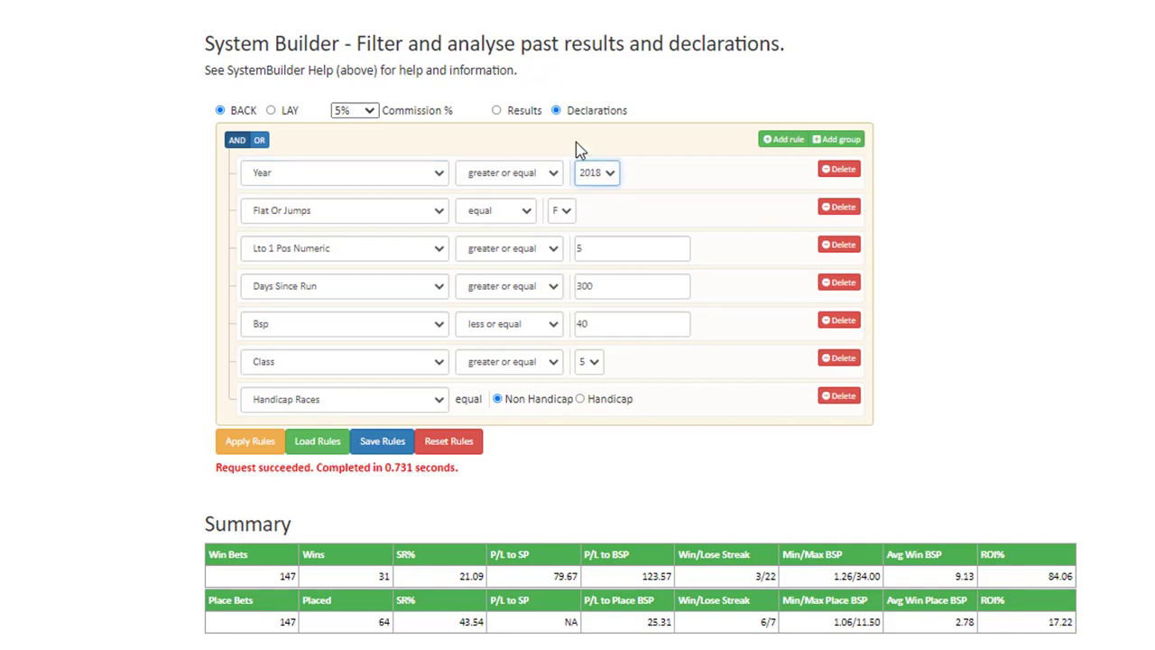
left_click(245, 441)
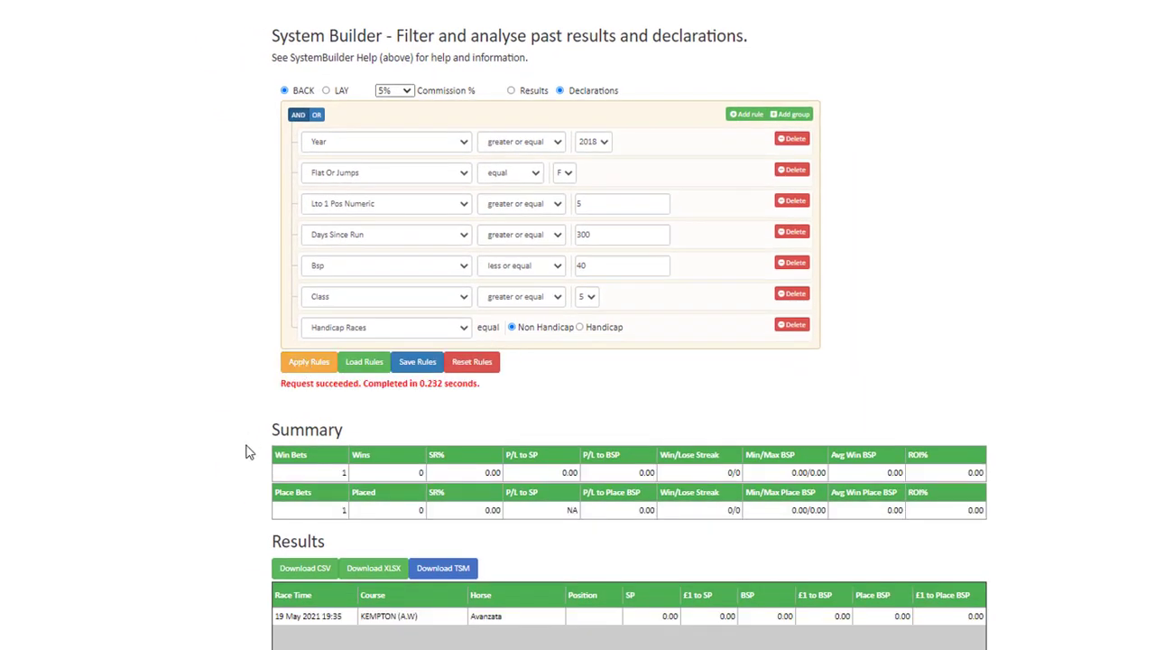